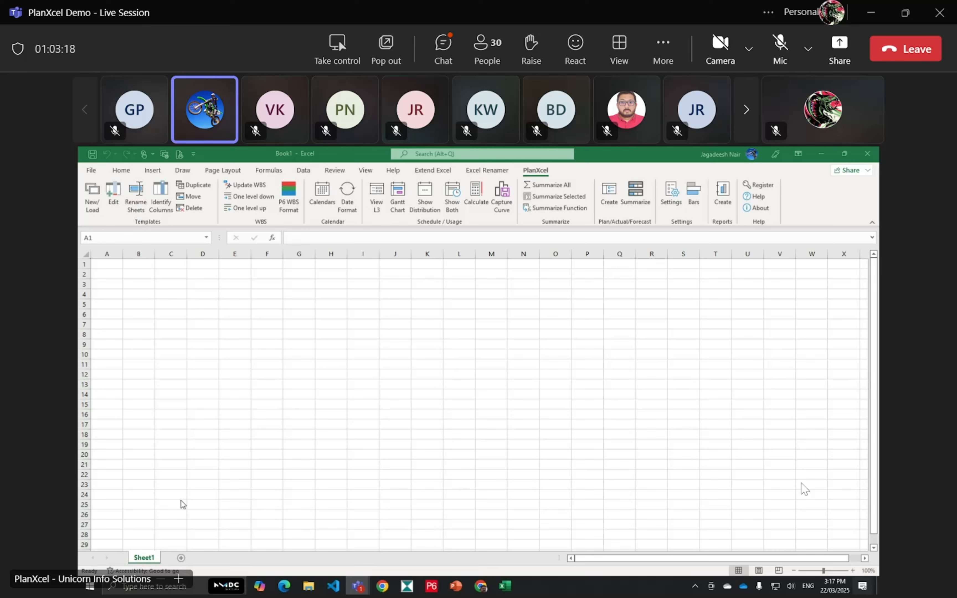
# Step: Create a PlanXcel template named New Template with the default activity ID, title, current start, current finish and activity type columns
pyautogui.click(236, 345)
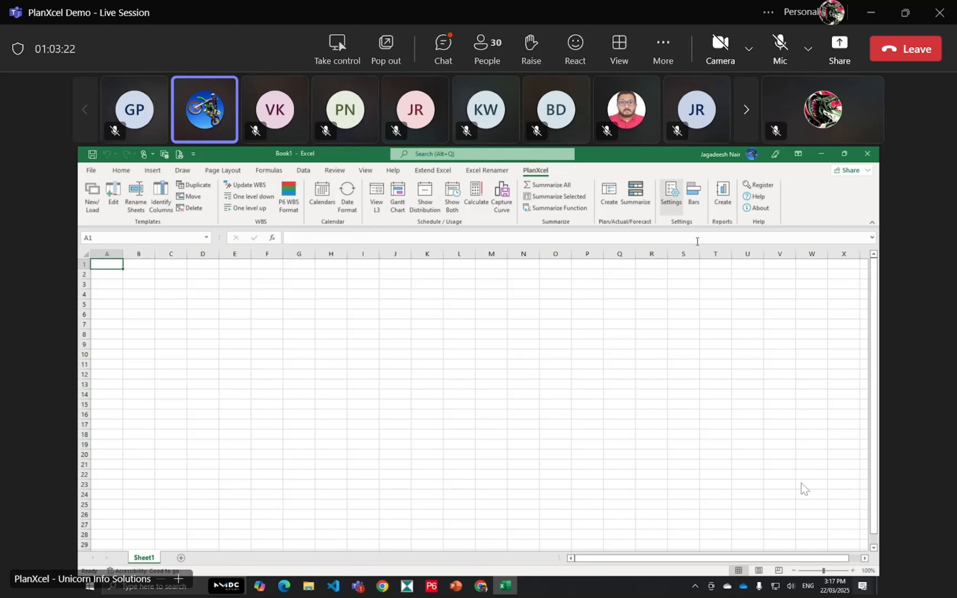
pyautogui.click(93, 196)
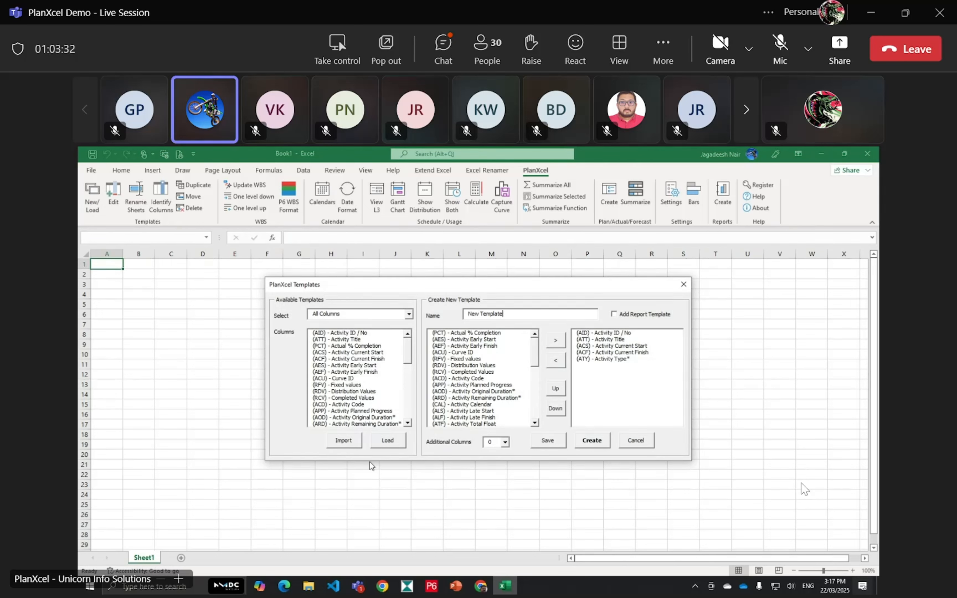
pyautogui.click(410, 315)
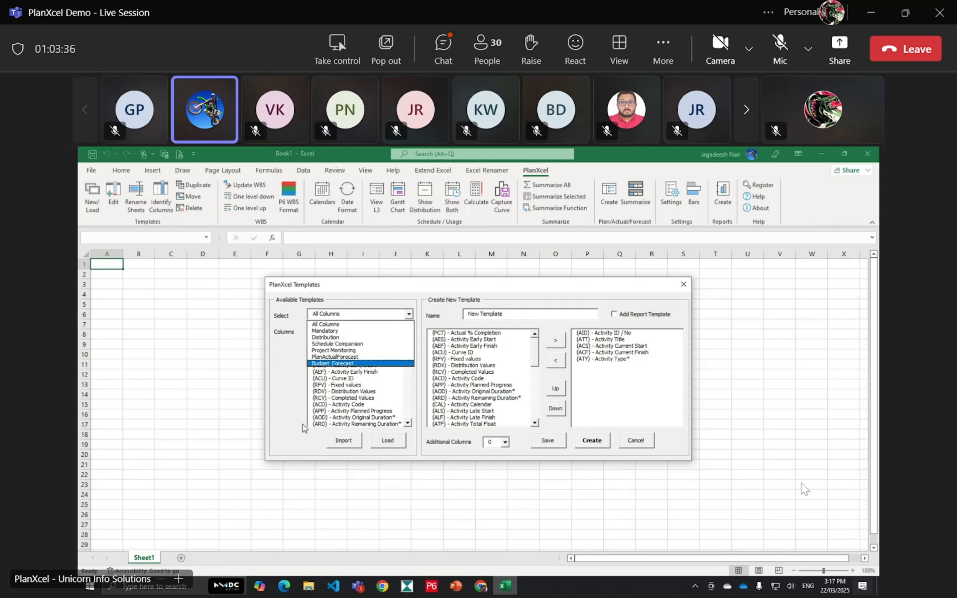
pyautogui.click(284, 420)
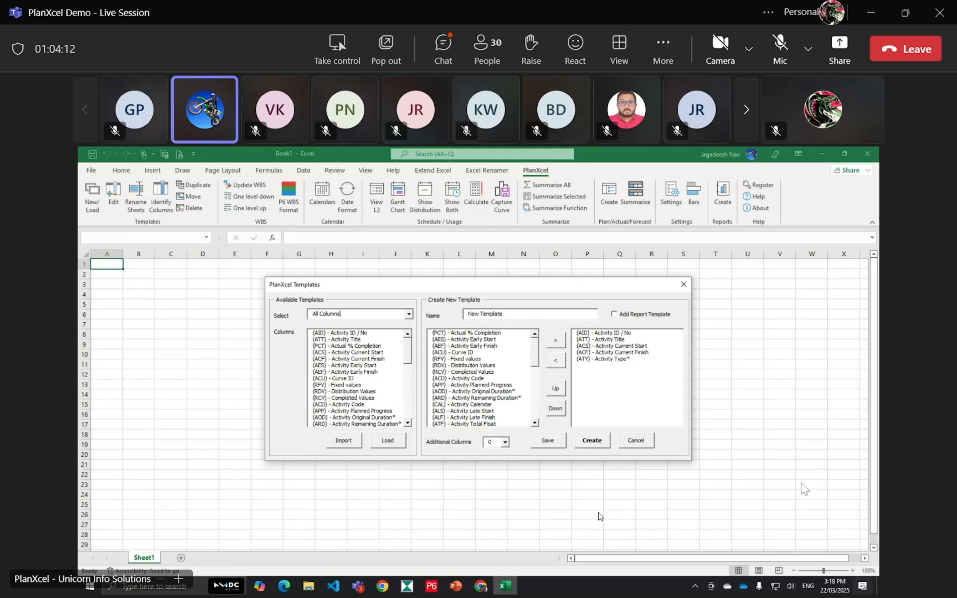
pyautogui.click(591, 446)
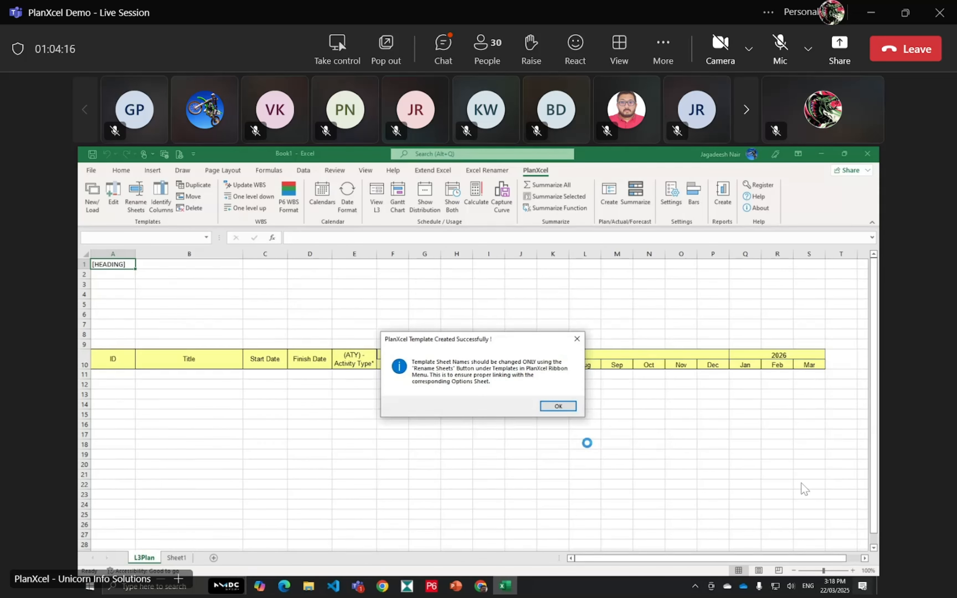
pyautogui.press('Return')
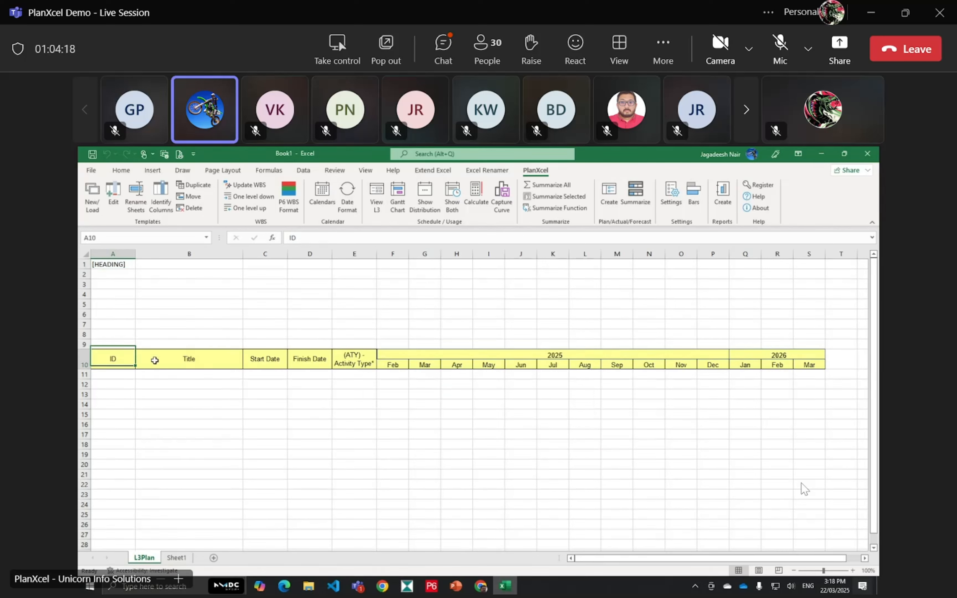
# Step: Examine the activity columns and the monthly timescale in the header row of the L3Plan sheet
pyautogui.click(386, 463)
pyautogui.click(521, 460)
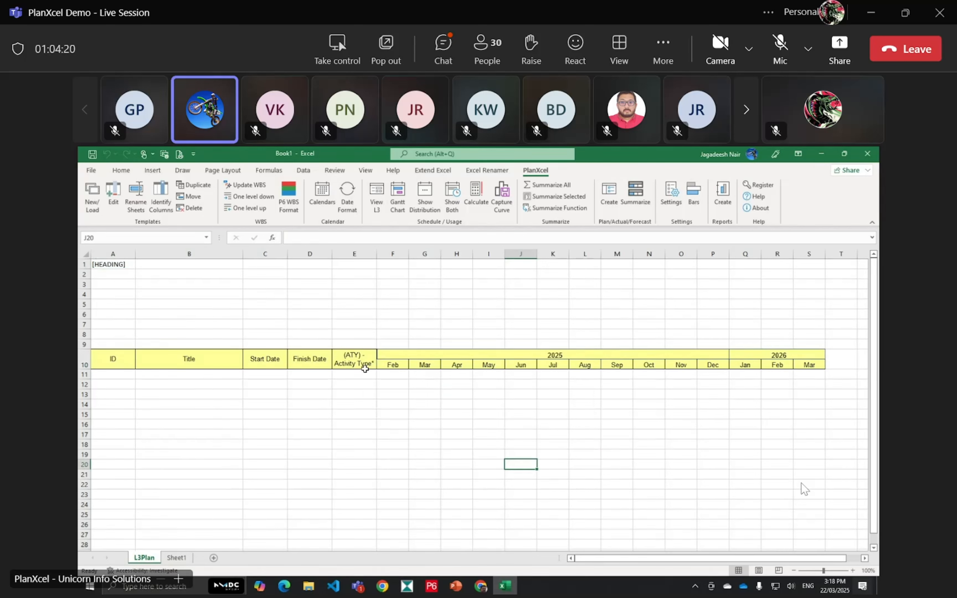
pyautogui.moveTo(351, 363); pyautogui.dragTo(86, 362)
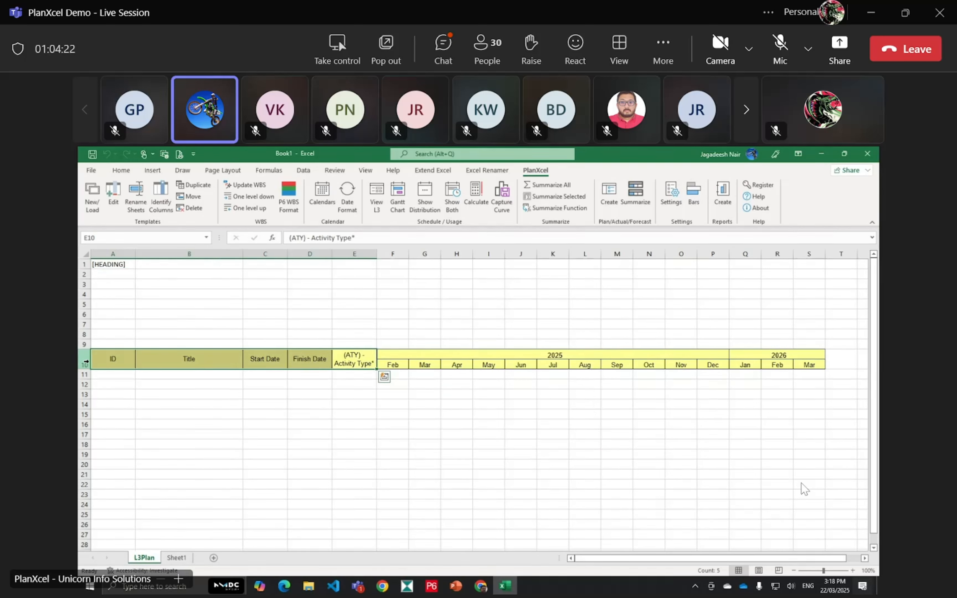
pyautogui.moveTo(392, 363); pyautogui.dragTo(819, 360)
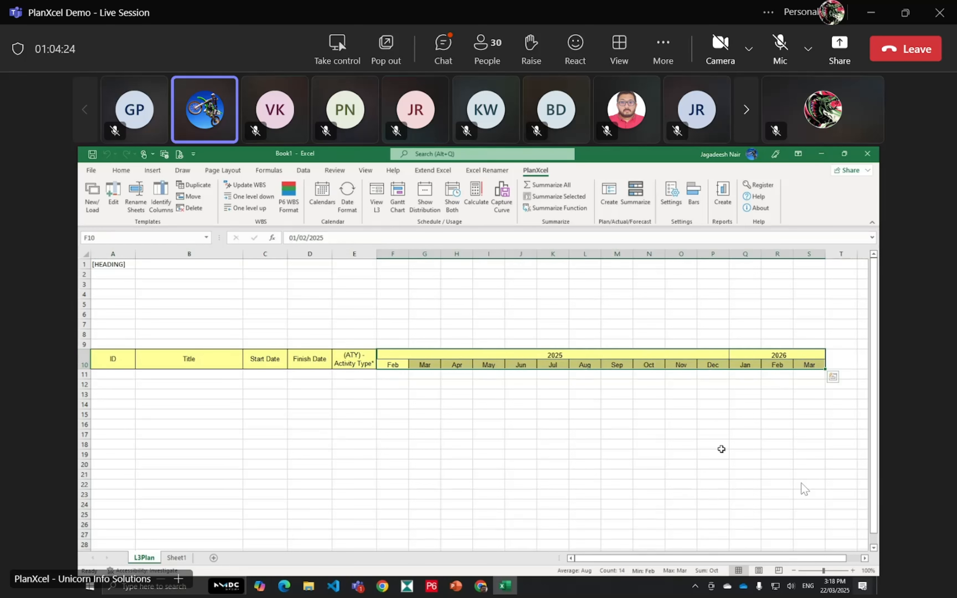
pyautogui.click(679, 461)
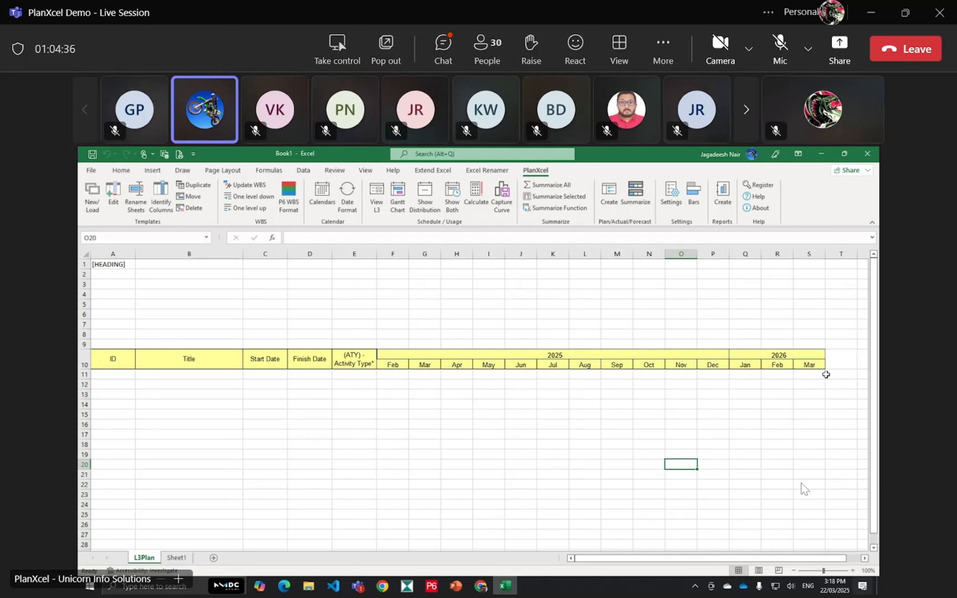
pyautogui.click(265, 454)
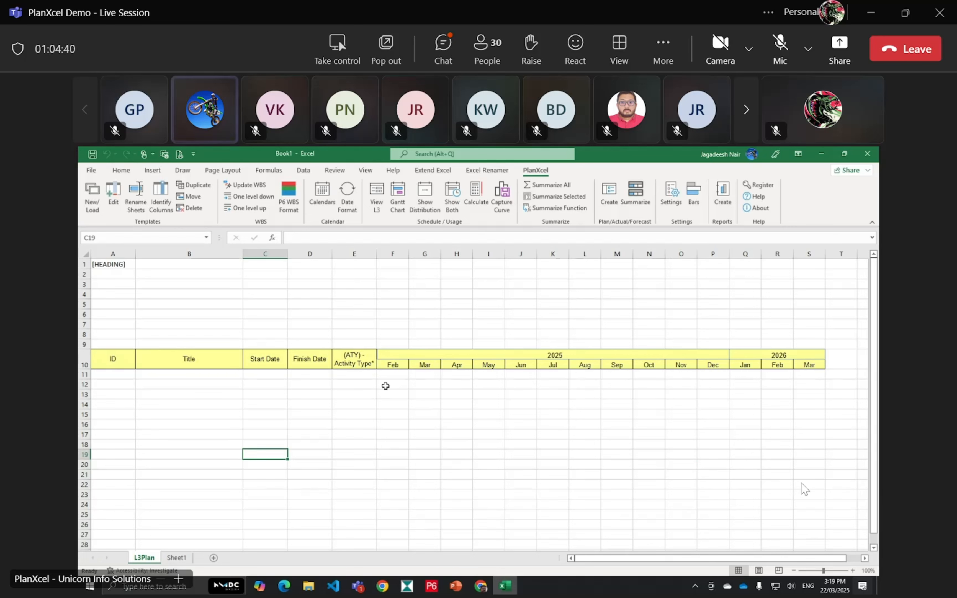
# Step: Enter A1 as the first activity ID in row 11 and fill the ID series down to A14
pyautogui.click(111, 375)
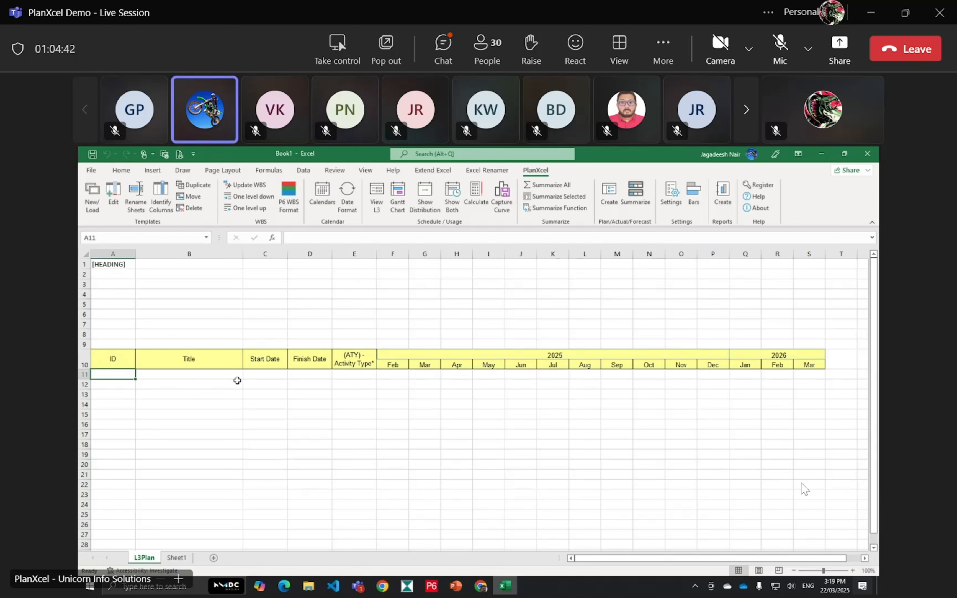
pyautogui.write('A1')
pyautogui.click(211, 423)
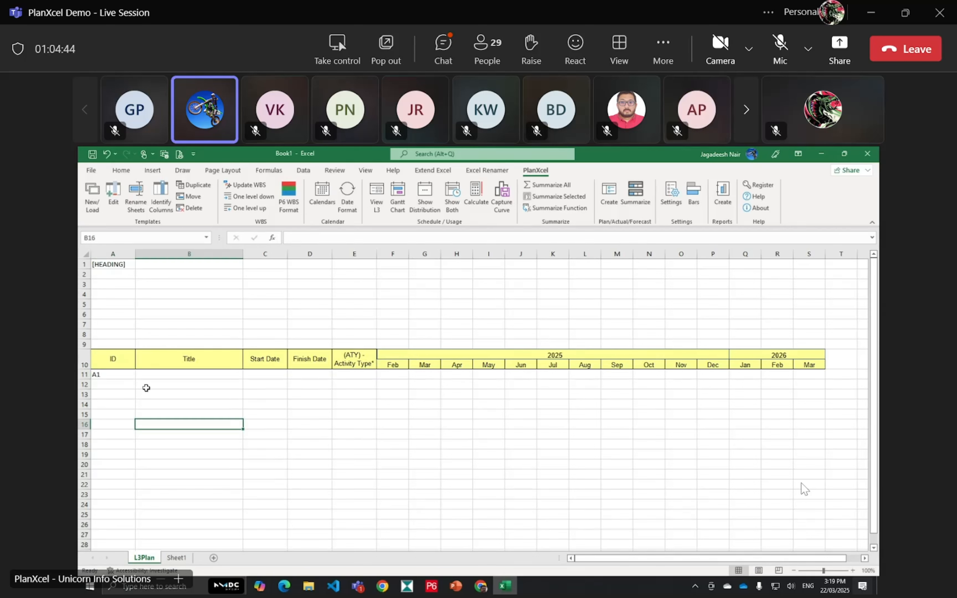
pyautogui.click(131, 377)
pyautogui.moveTo(136, 378); pyautogui.dragTo(140, 505)
pyautogui.click(186, 414)
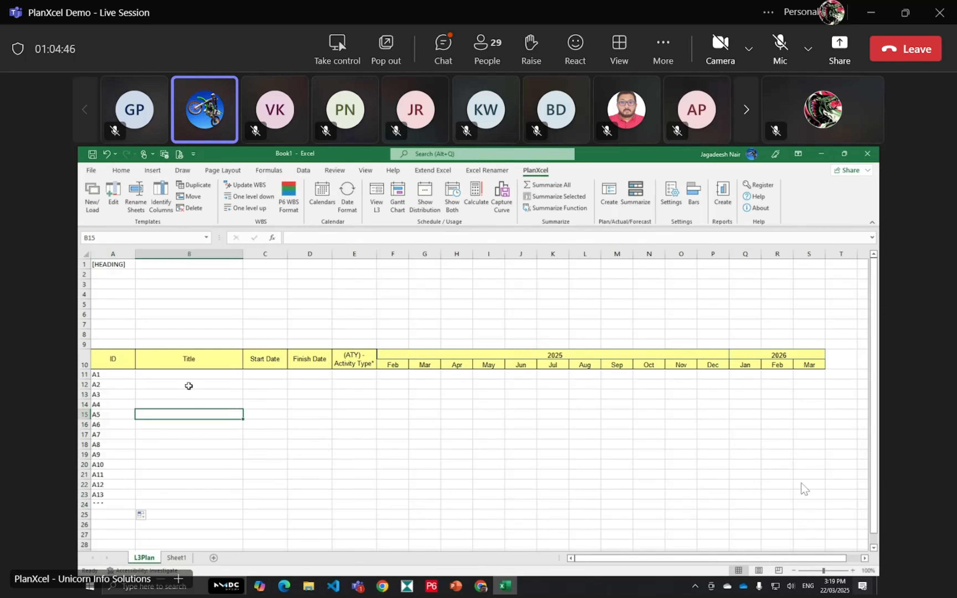
# Step: Enter Activity 1 as the first title and fill the title series down to Activity 14
pyautogui.click(188, 374)
pyautogui.write('A')
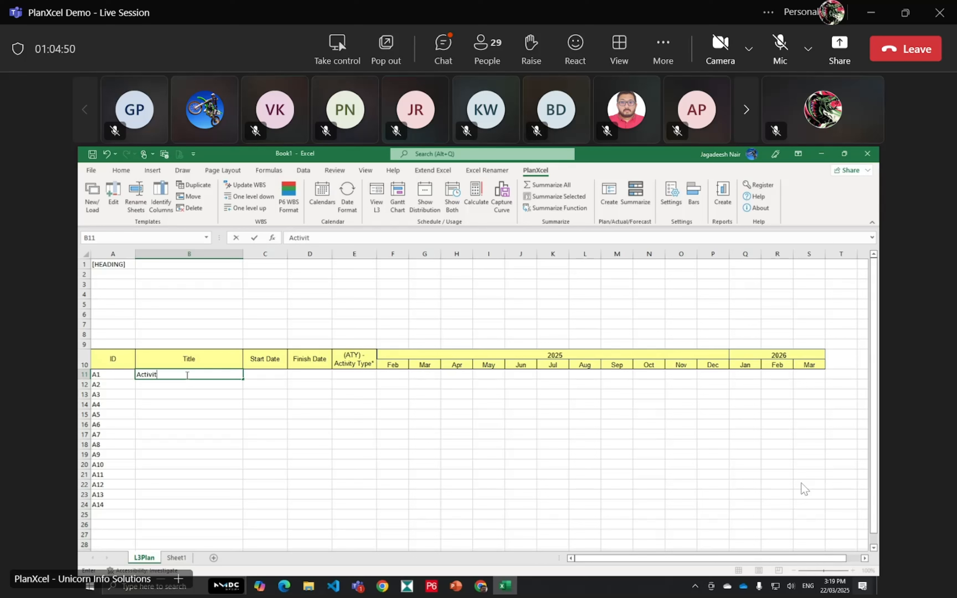
pyautogui.write('ctivity 1')
pyautogui.click(241, 434)
pyautogui.click(237, 375)
pyautogui.moveTo(243, 380); pyautogui.dragTo(246, 510)
# Step: Set Activity 1's start date to 15-Feb-25 and its finish date to a formula adding 60 days to the start
pyautogui.click(264, 377)
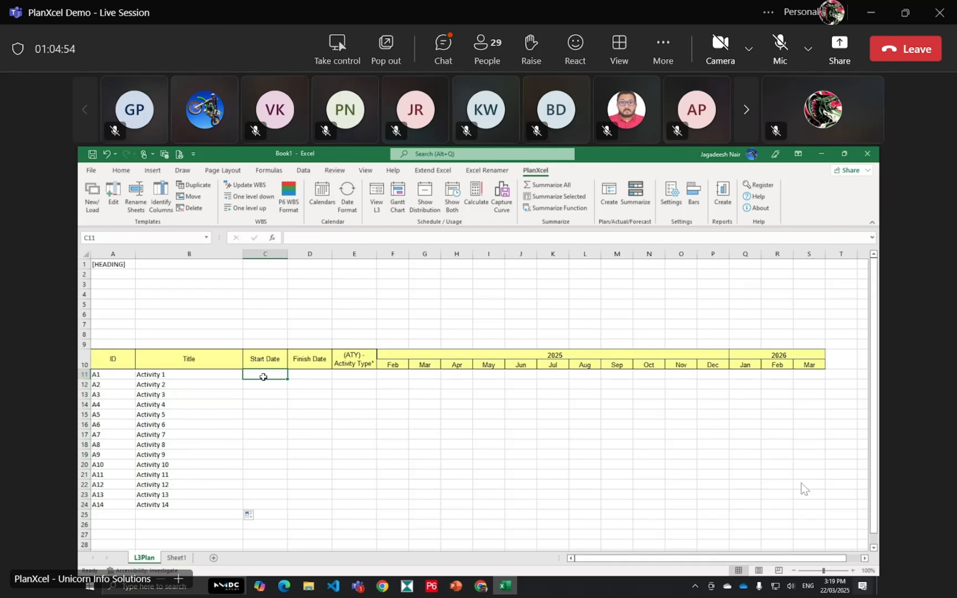
pyautogui.write('15-Feb-25')
pyautogui.press('Return')
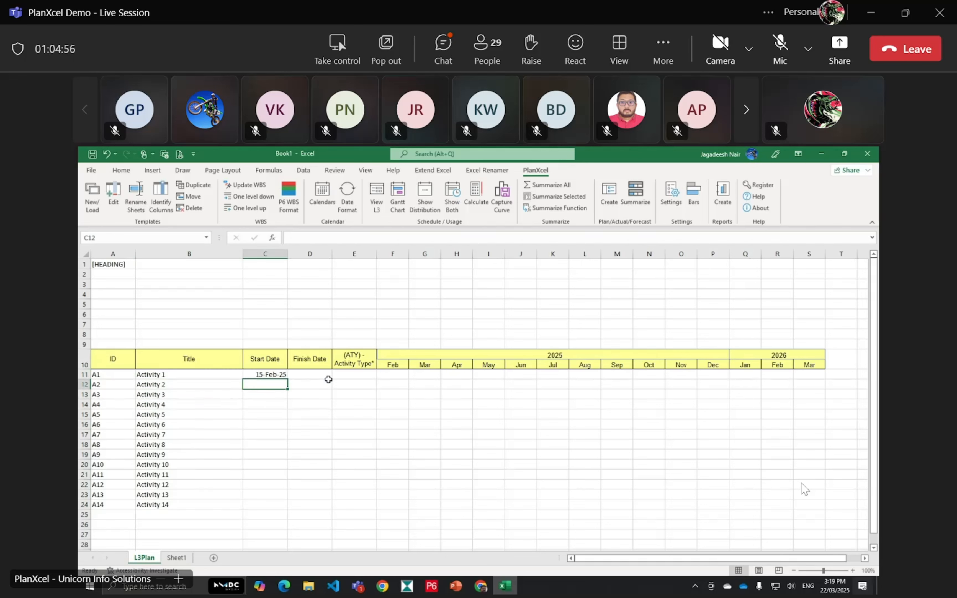
pyautogui.click(328, 376)
pyautogui.write('+')
pyautogui.press('Left')
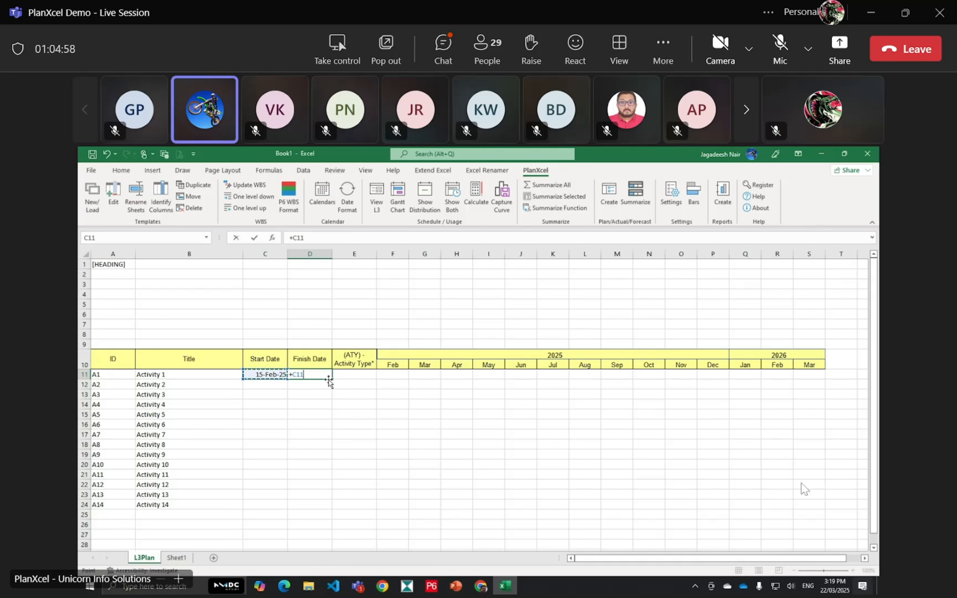
pyautogui.write('+60')
pyautogui.press('Return')
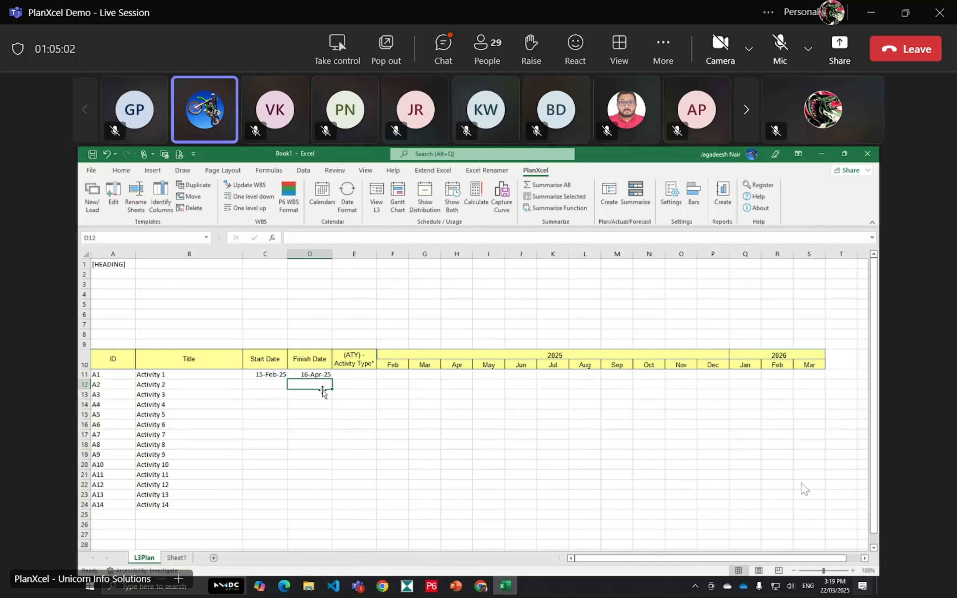
# Step: Fill the start and finish dates of Activity 1 down through Activity 14 in row 24
pyautogui.moveTo(275, 374); pyautogui.dragTo(348, 512)
pyautogui.click(423, 455)
pyautogui.click(265, 384)
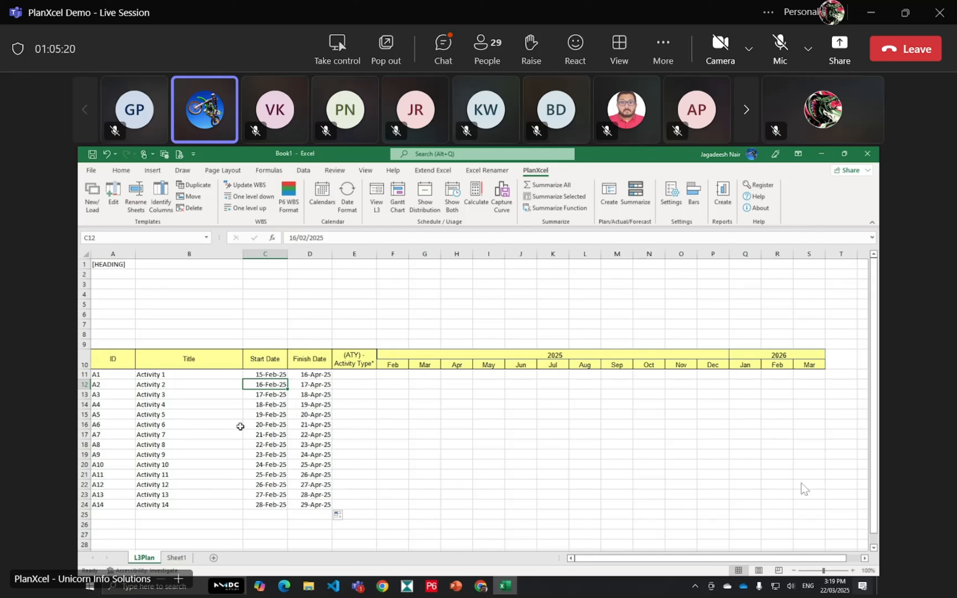
# Step: Generate the Gantt chart for the fourteen activities on the L3Plan sheet
pyautogui.moveTo(127, 376); pyautogui.dragTo(330, 504)
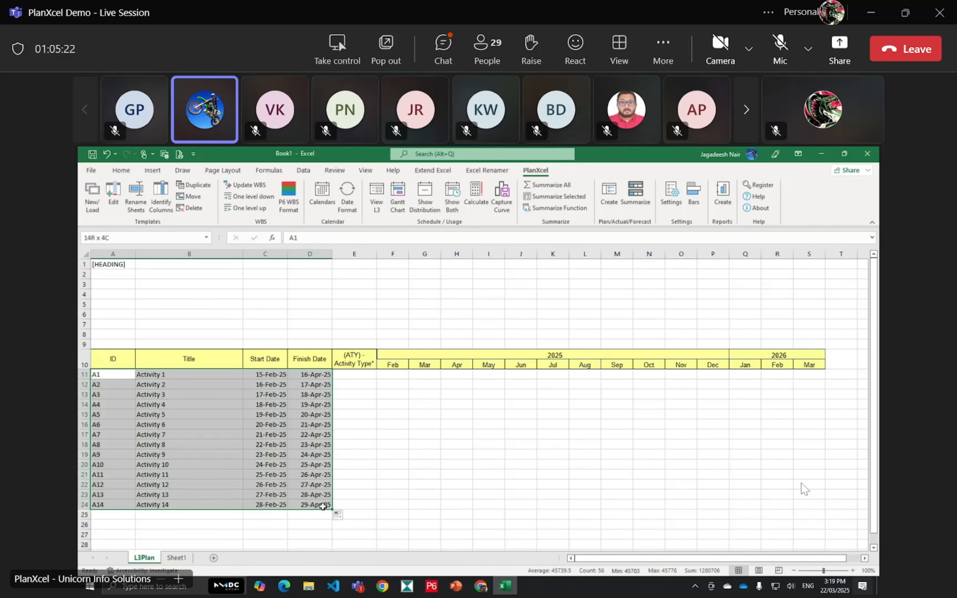
pyautogui.click(425, 444)
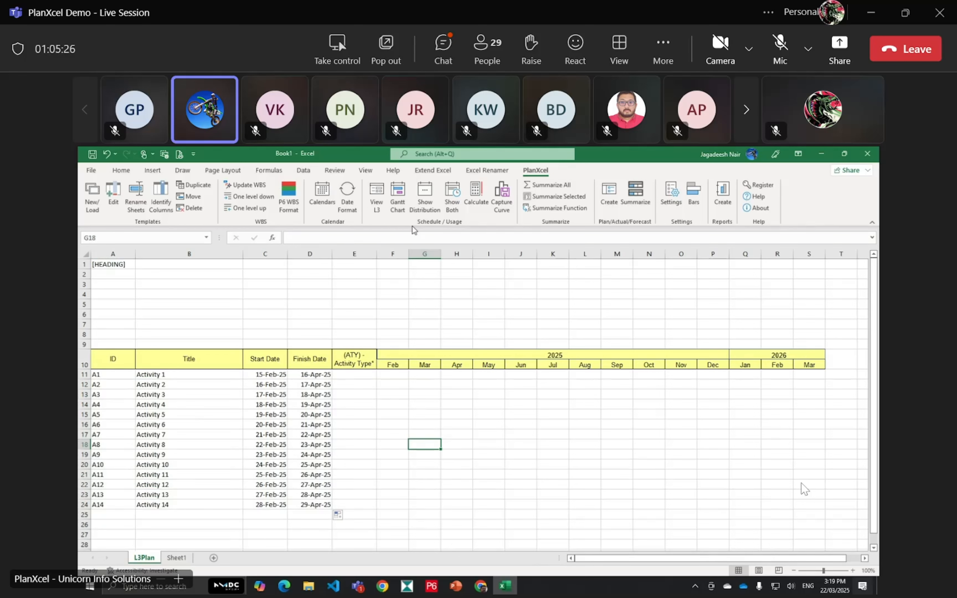
pyautogui.click(397, 195)
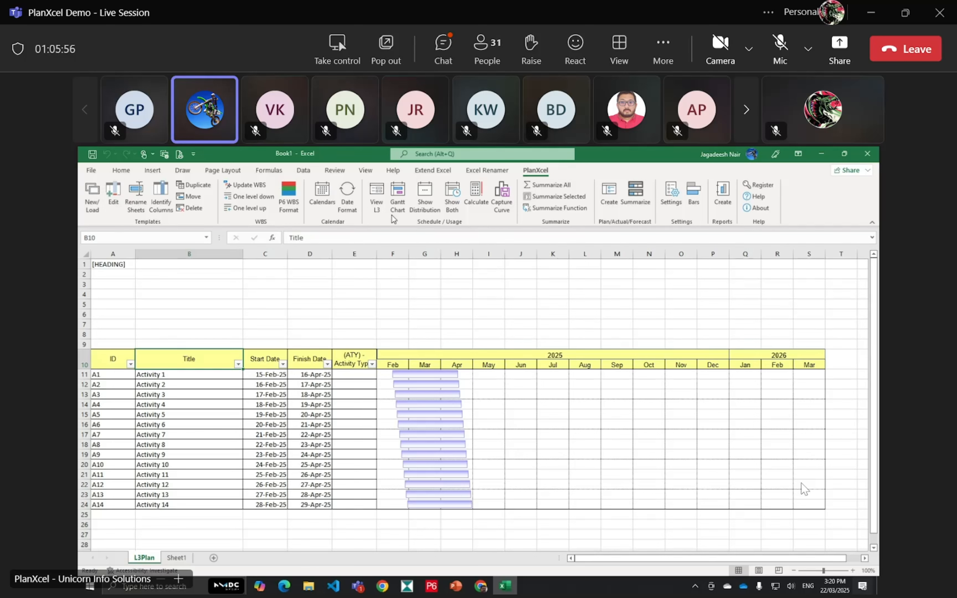
# Step: Create a second PlanXcel template that adds the Activity Early Start and Activity Early Finish columns to the default ones
pyautogui.click(92, 191)
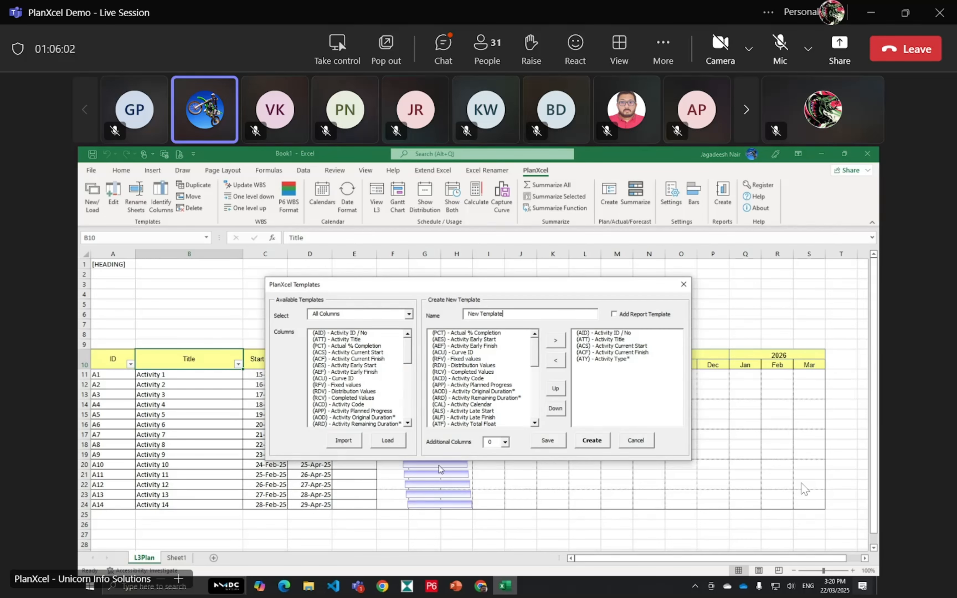
pyautogui.click(480, 341)
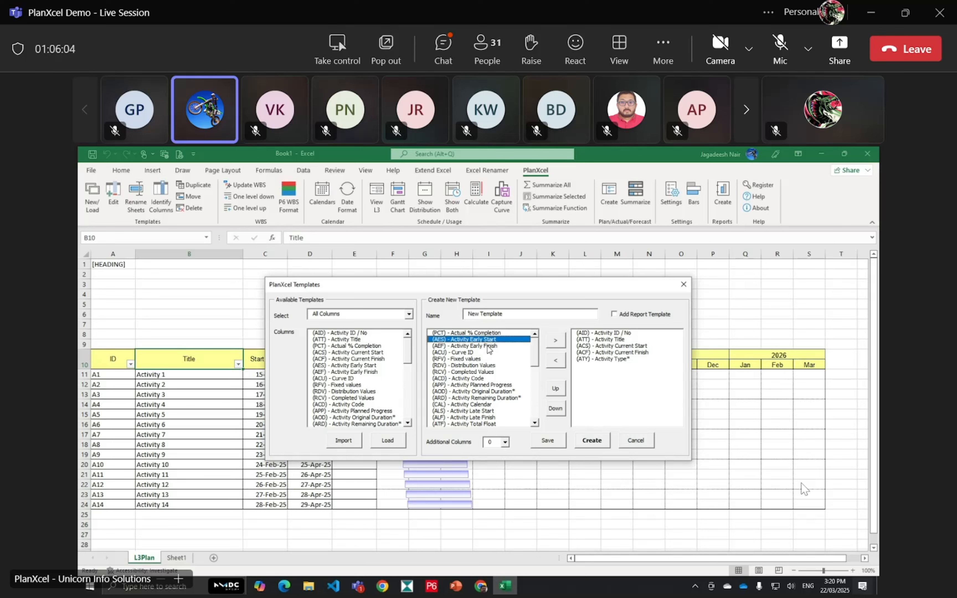
pyautogui.click(488, 346)
pyautogui.click(494, 339)
pyautogui.click(554, 343)
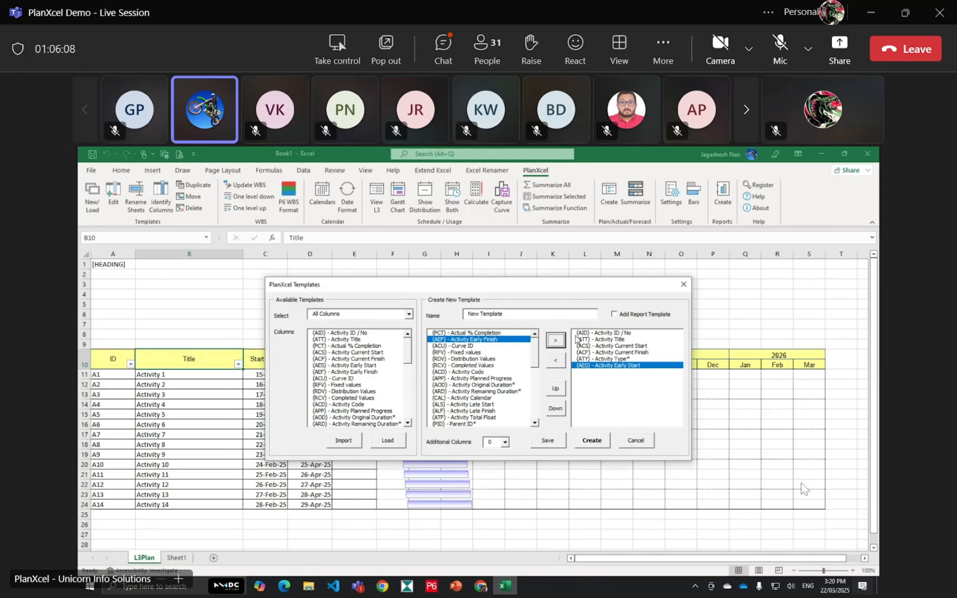
pyautogui.click(594, 443)
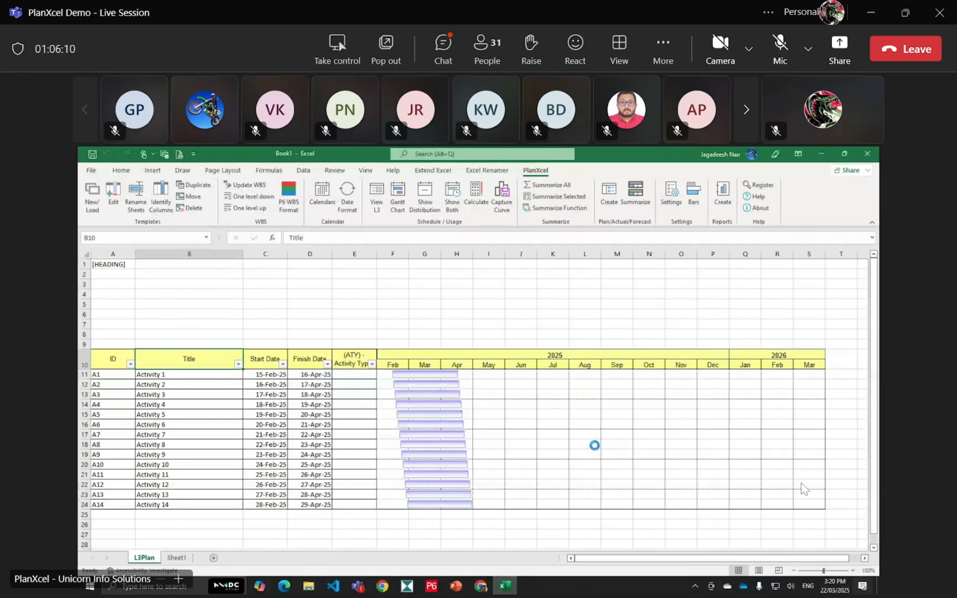
pyautogui.click(558, 406)
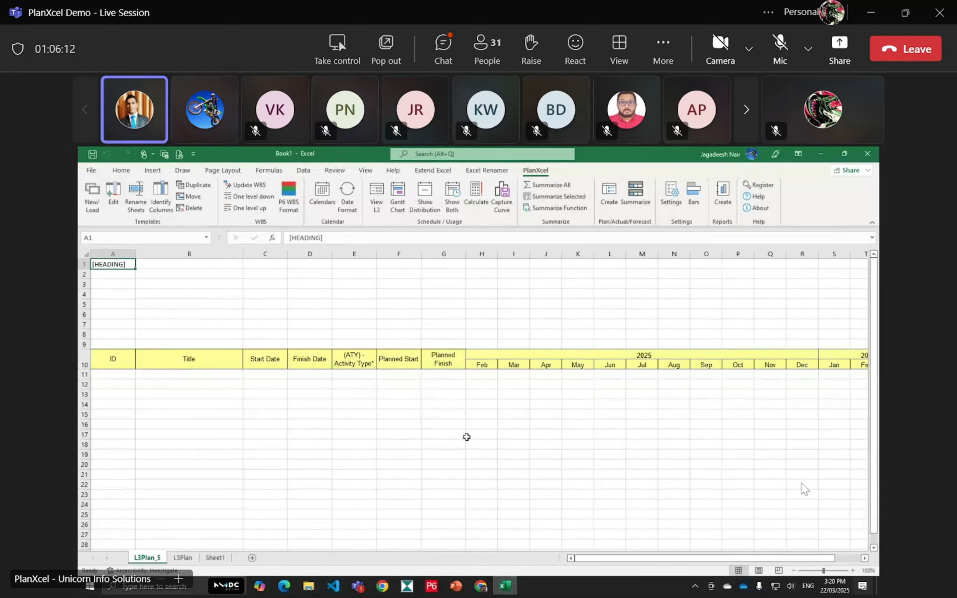
pyautogui.click(467, 436)
pyautogui.click(412, 427)
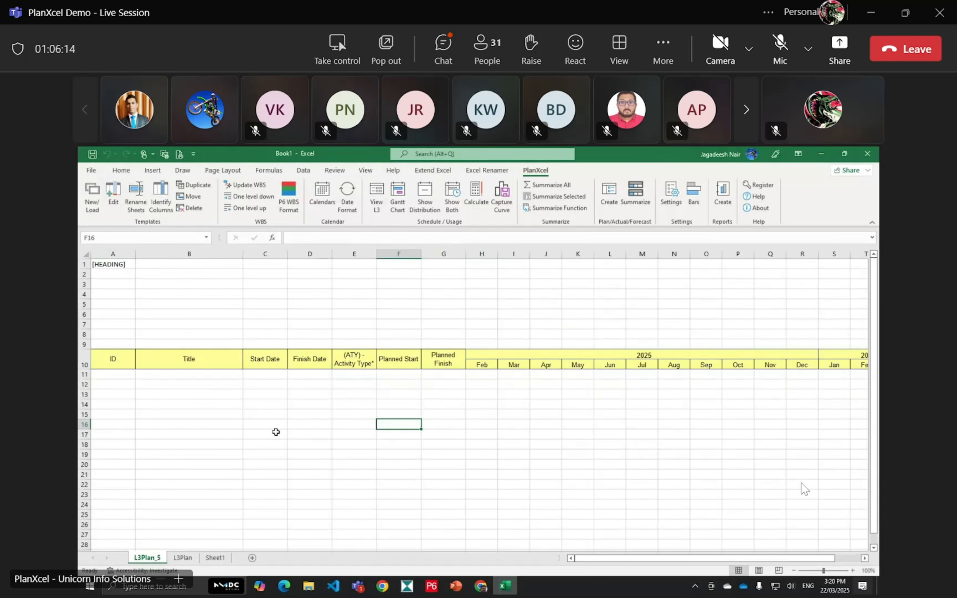
# Step: Edit the original L3Plan sheet's template to add the Activity Early Start and Activity Early Finish columns
pyautogui.click(183, 558)
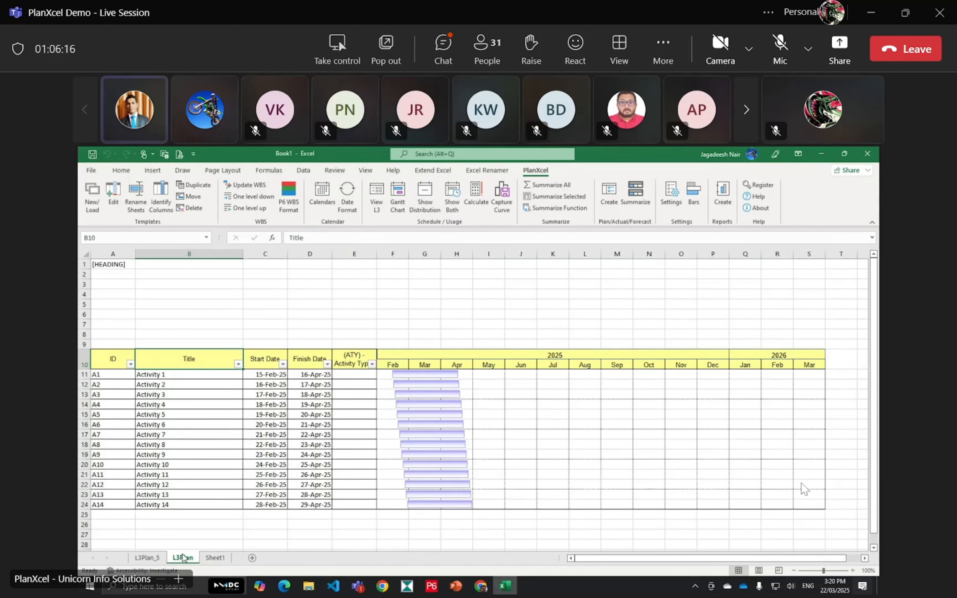
pyautogui.click(207, 425)
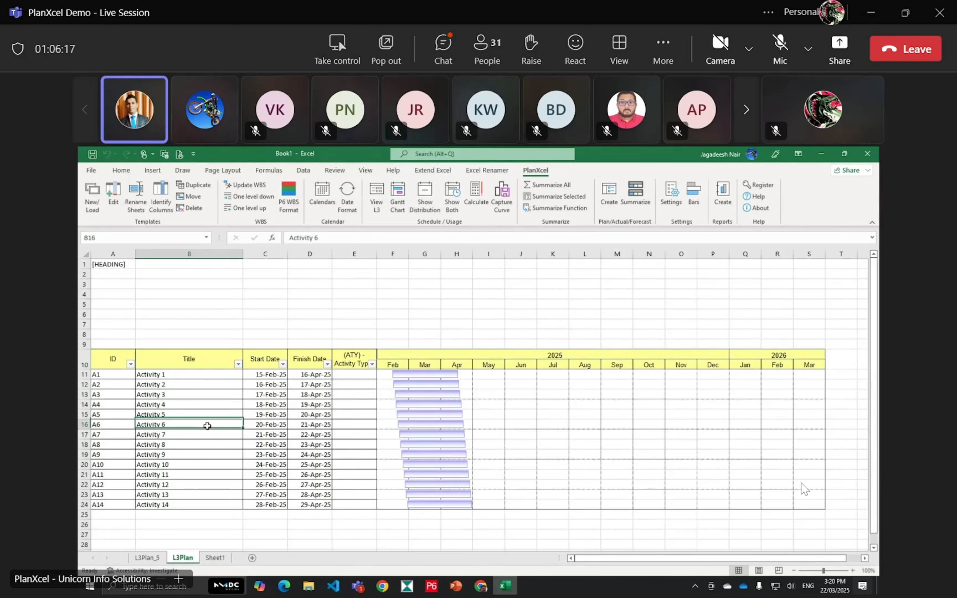
pyautogui.click(118, 196)
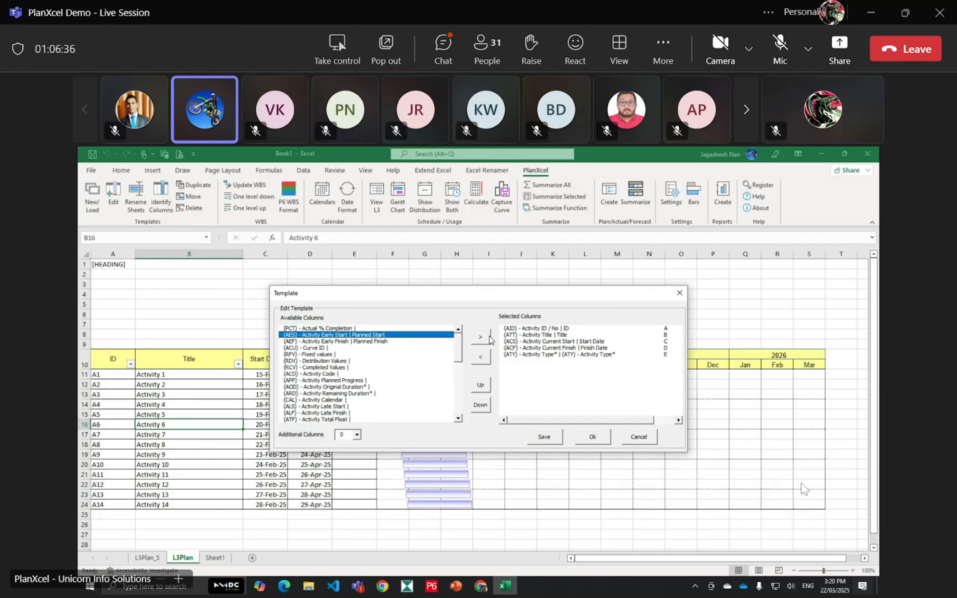
pyautogui.click(481, 402)
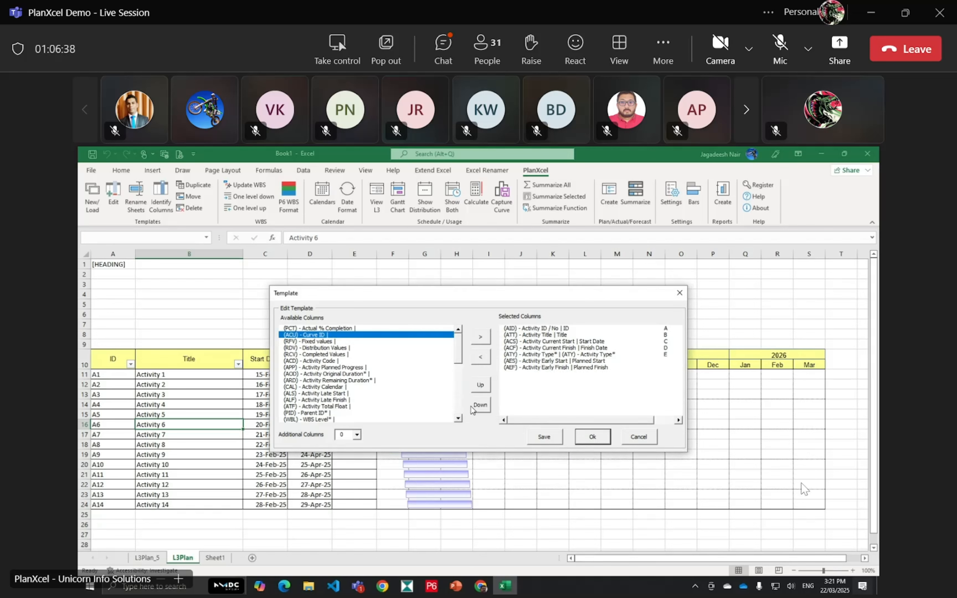
pyautogui.click(443, 455)
# Step: Enter a Planned Start formula for Activity 1 in F11 that subtracts 7 days from its start date in C11
pyautogui.click(397, 375)
pyautogui.moveTo(397, 374); pyautogui.dragTo(424, 512)
pyautogui.click(397, 376)
pyautogui.write('+')
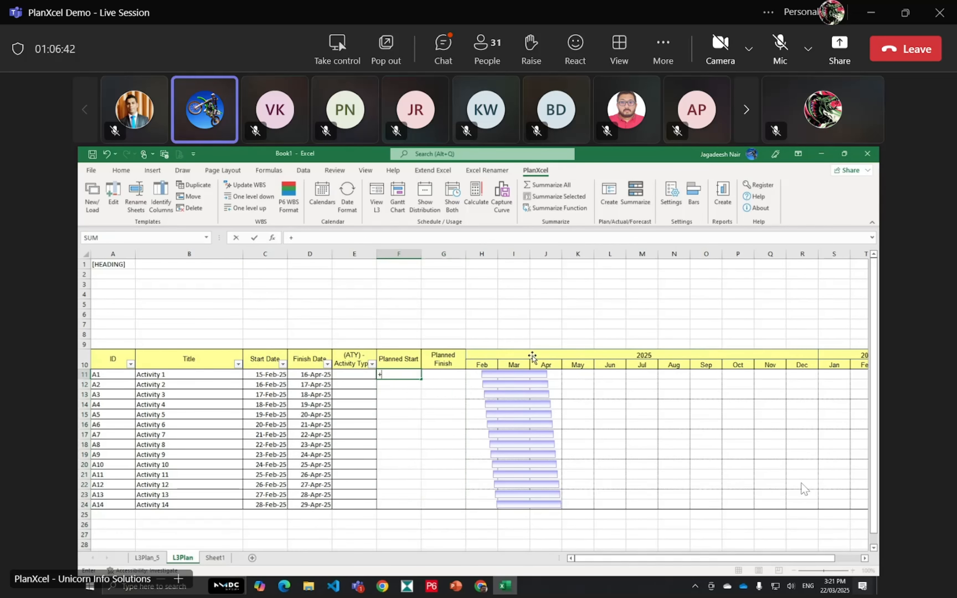
pyautogui.press('Left')
pyautogui.press('Left')
pyautogui.press('Left')
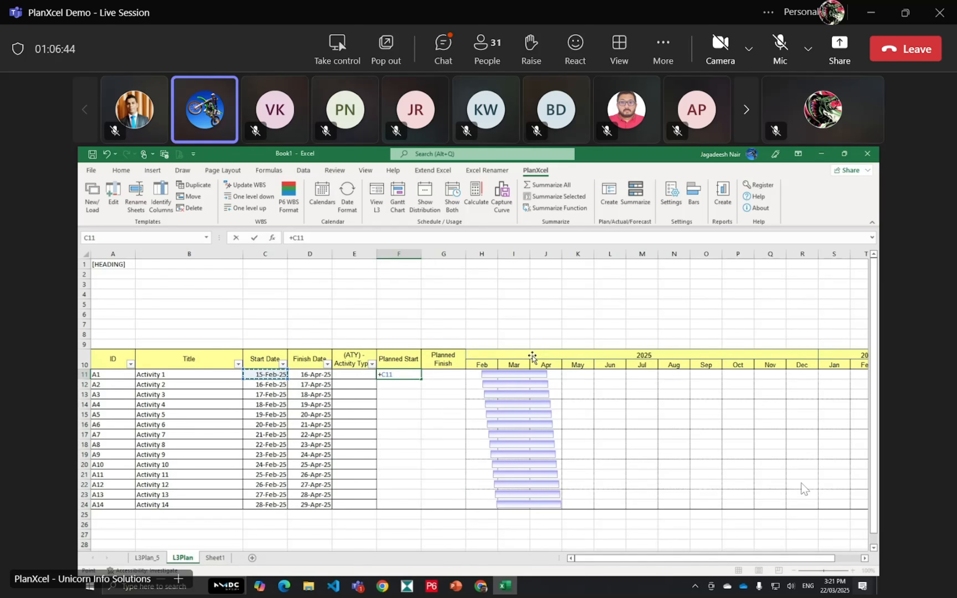
pyautogui.press('Return')
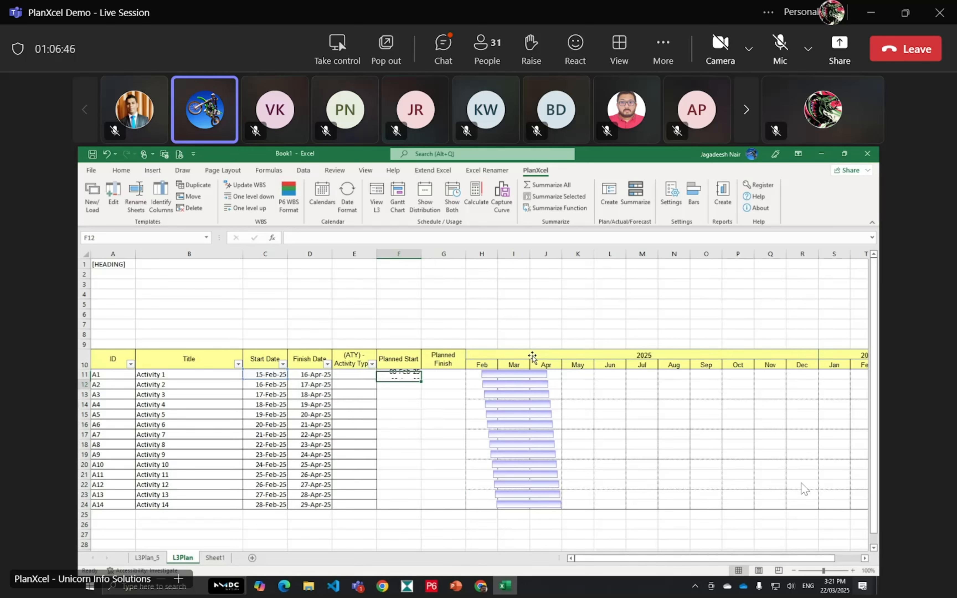
# Step: Copy the F11 formula across the Planned Start and Planned Finish columns for Activity 1 through Activity 14
pyautogui.press('Up')
pyautogui.hotkey('ctrl', 'c')
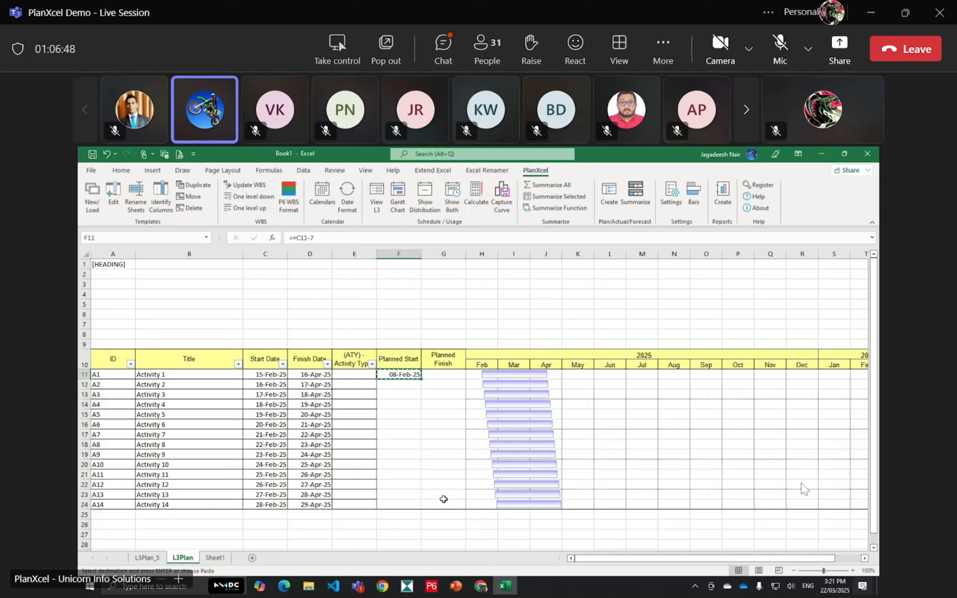
pyautogui.moveTo(444, 499); pyautogui.dragTo(445, 507)
pyautogui.press('Return')
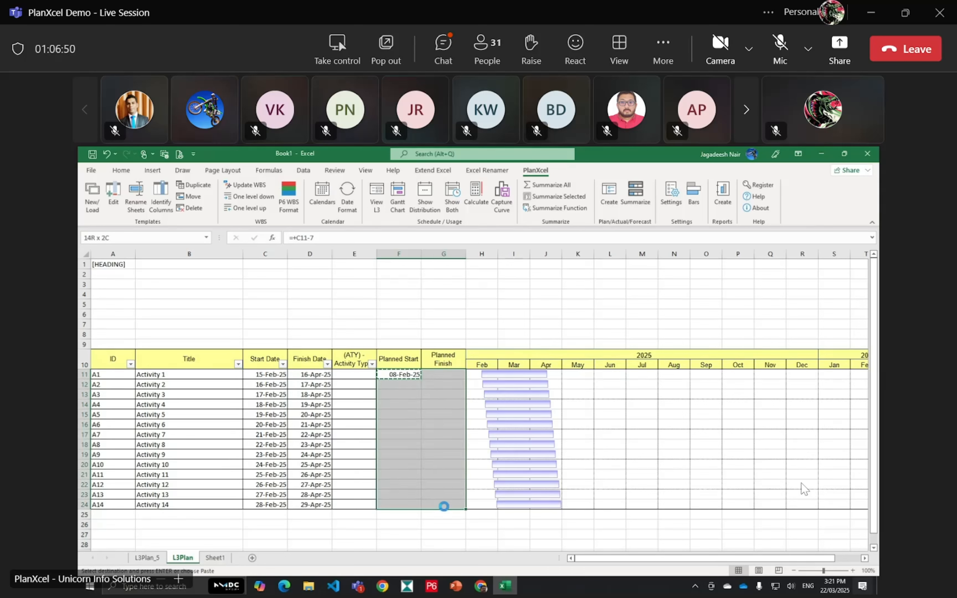
pyautogui.click(424, 525)
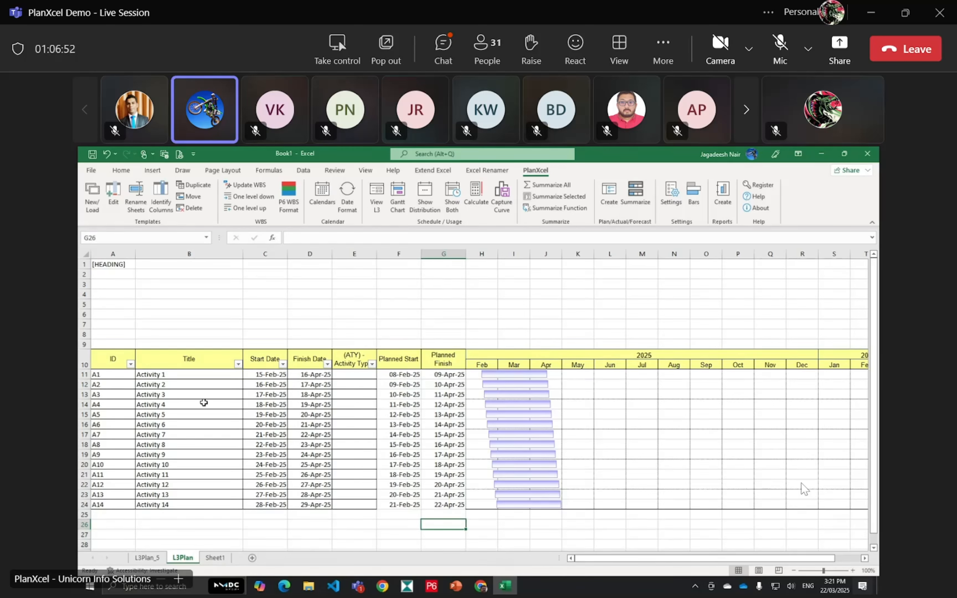
pyautogui.moveTo(265, 385); pyautogui.dragTo(313, 379)
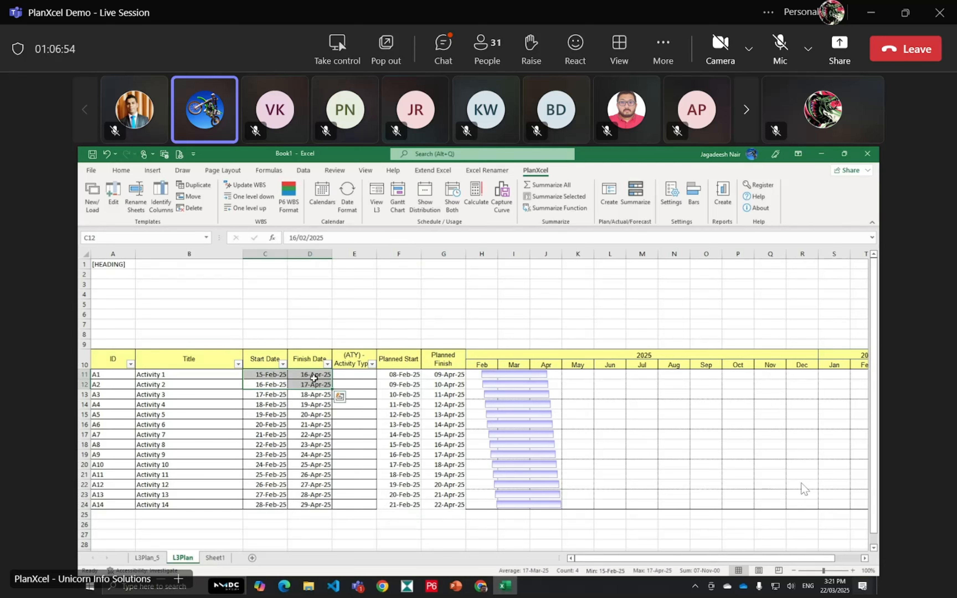
pyautogui.moveTo(399, 374); pyautogui.dragTo(434, 375)
pyautogui.click(436, 412)
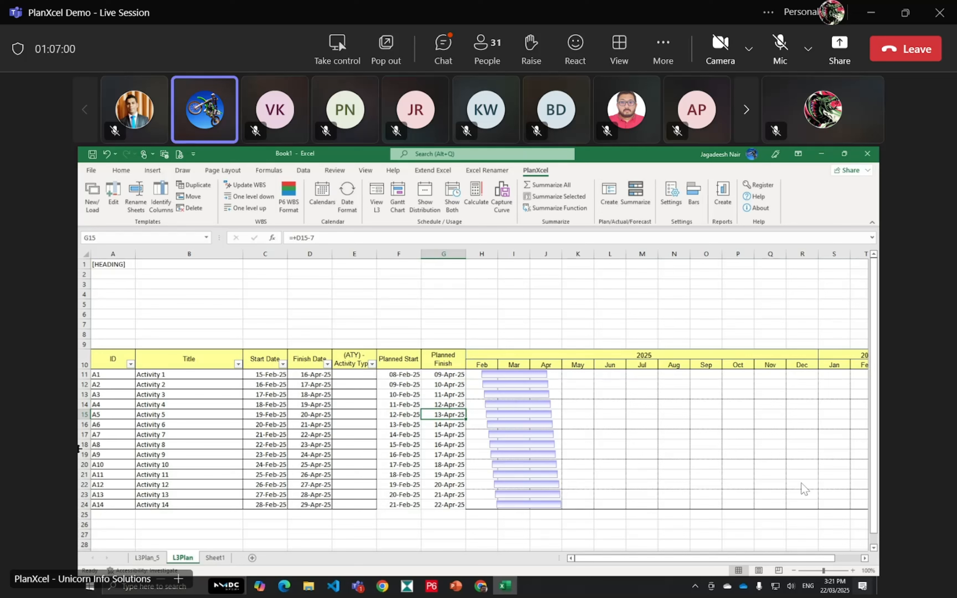
# Step: Increase the height of rows 11 to 25 and regenerate the Gantt chart
pyautogui.moveTo(82, 370); pyautogui.dragTo(84, 515)
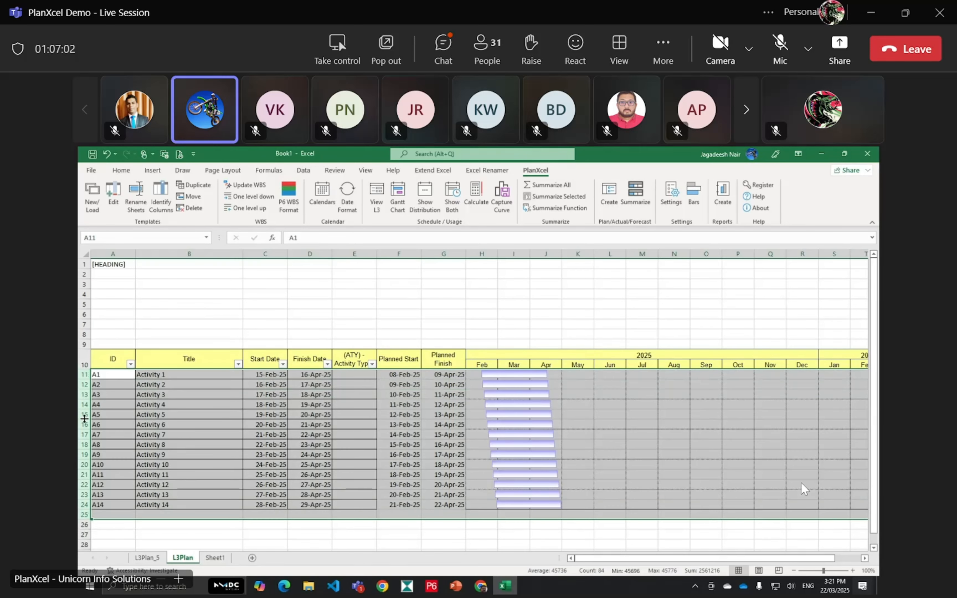
pyautogui.moveTo(88, 378); pyautogui.dragTo(89, 384)
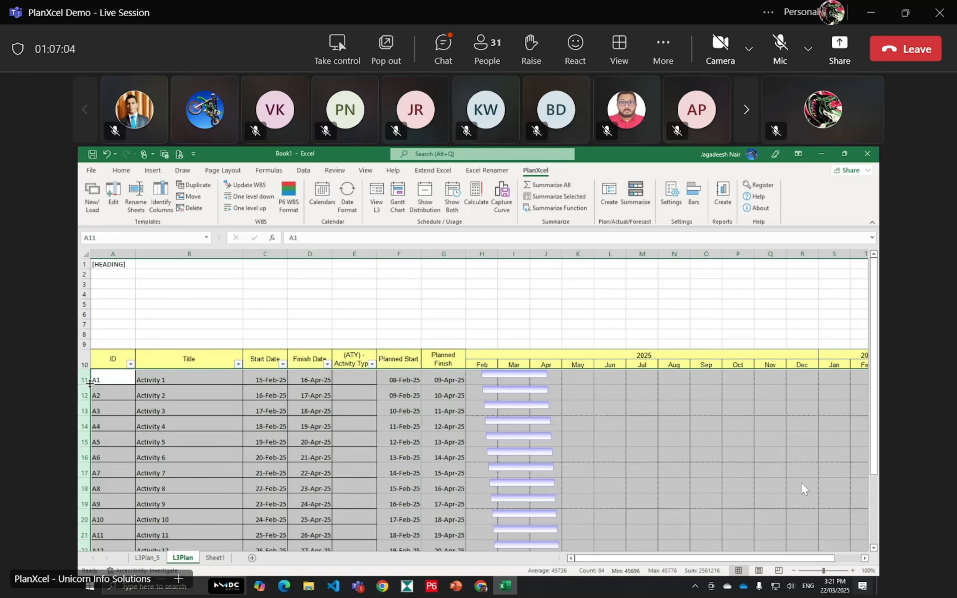
pyautogui.click(233, 434)
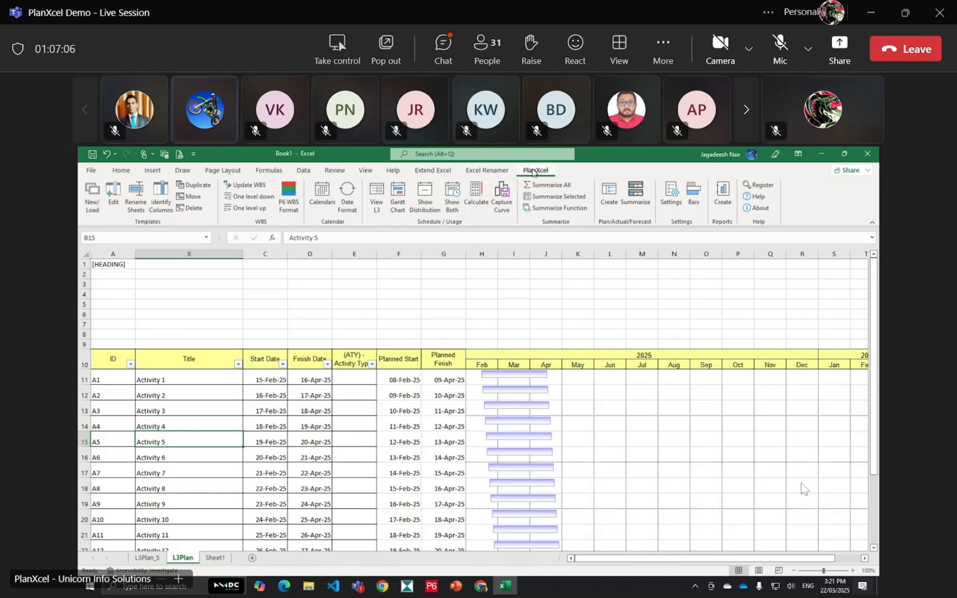
pyautogui.click(398, 195)
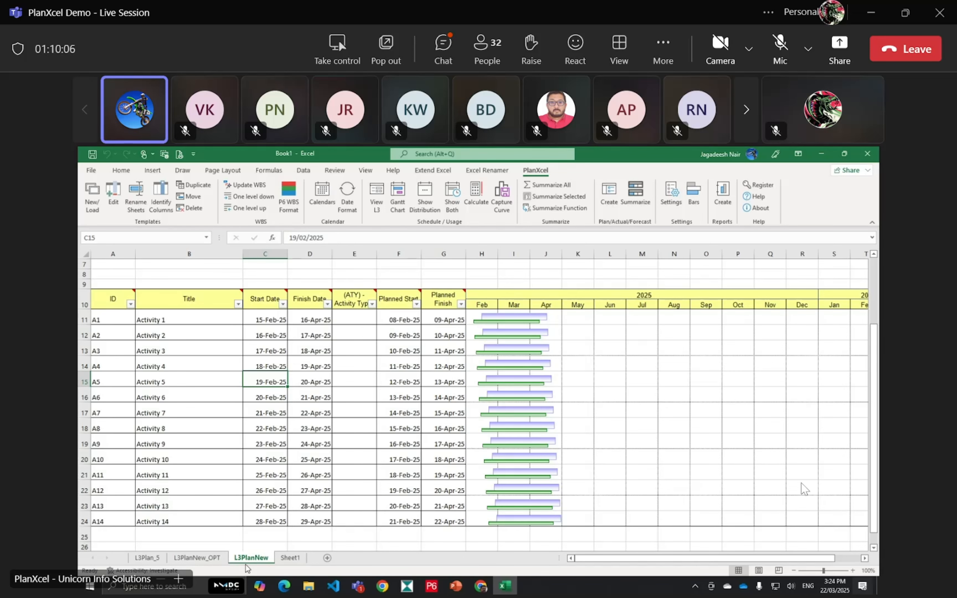
# Step: Delete the L3Plan_5 template together with its sheets
pyautogui.click(147, 558)
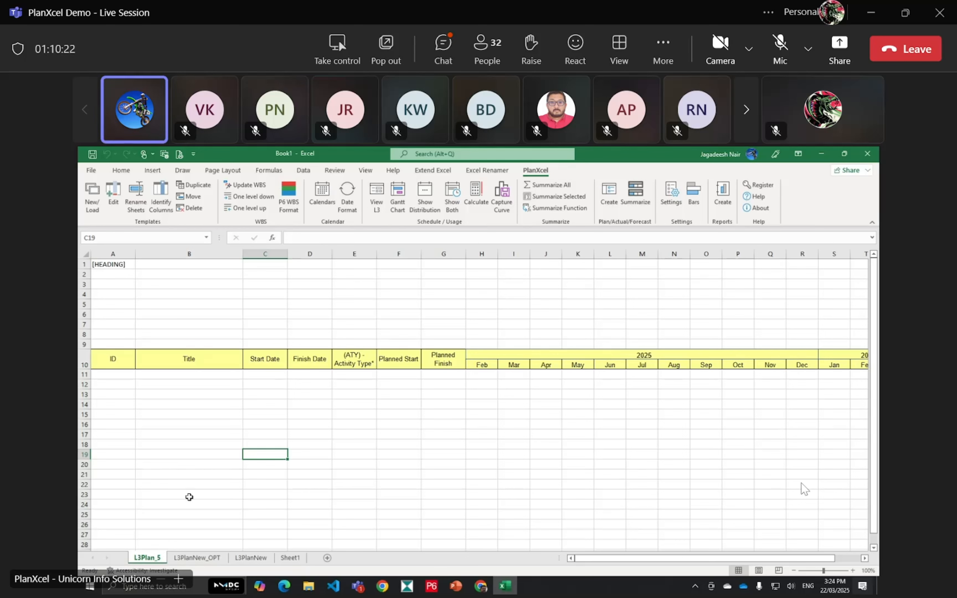
pyautogui.click(192, 213)
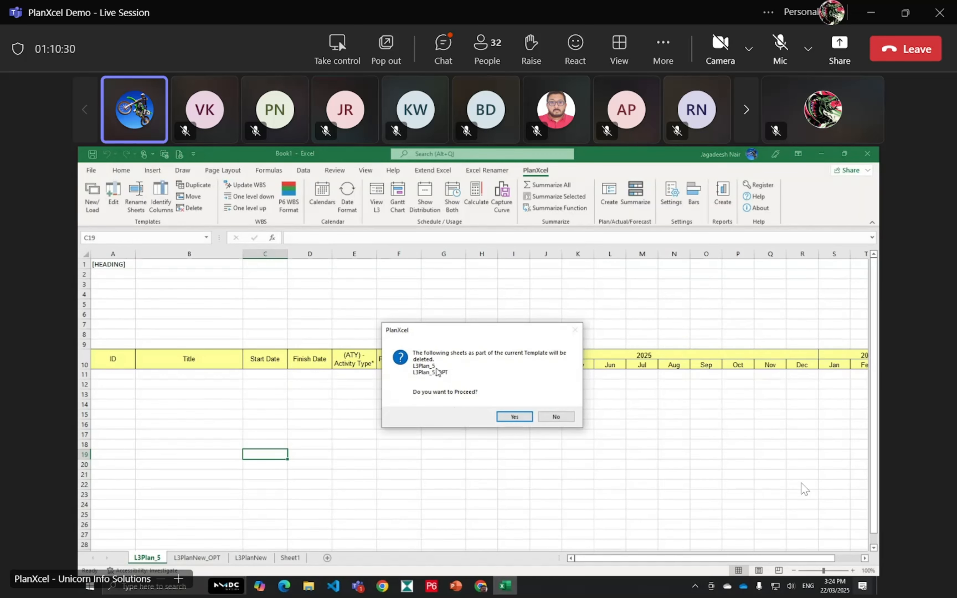
pyautogui.click(522, 416)
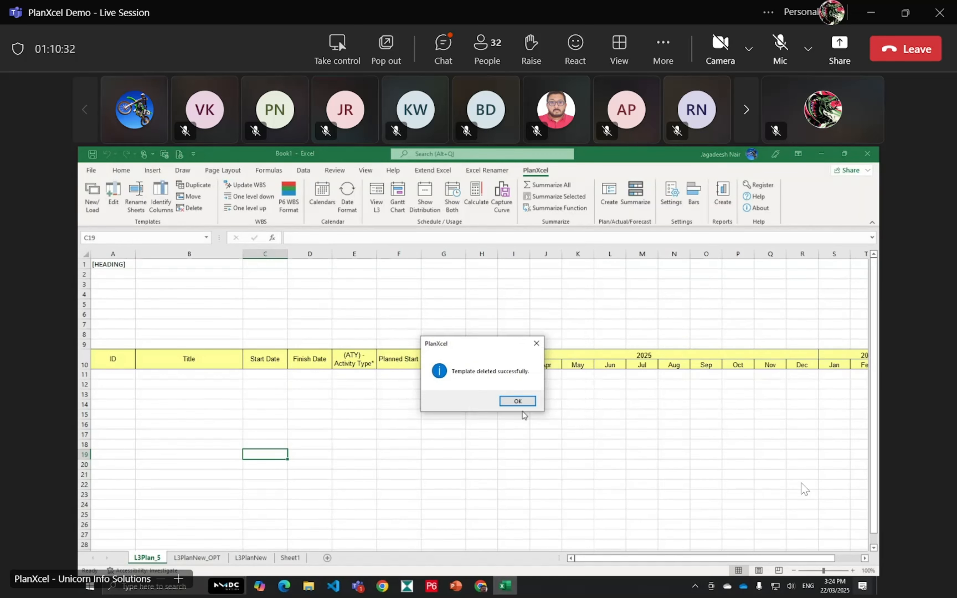
pyautogui.click(516, 402)
# Step: On the L3PlanNew sheet, set Activity 1's start date to 15-Jan-25 and try to regenerate the Gantt chart
pyautogui.click(224, 557)
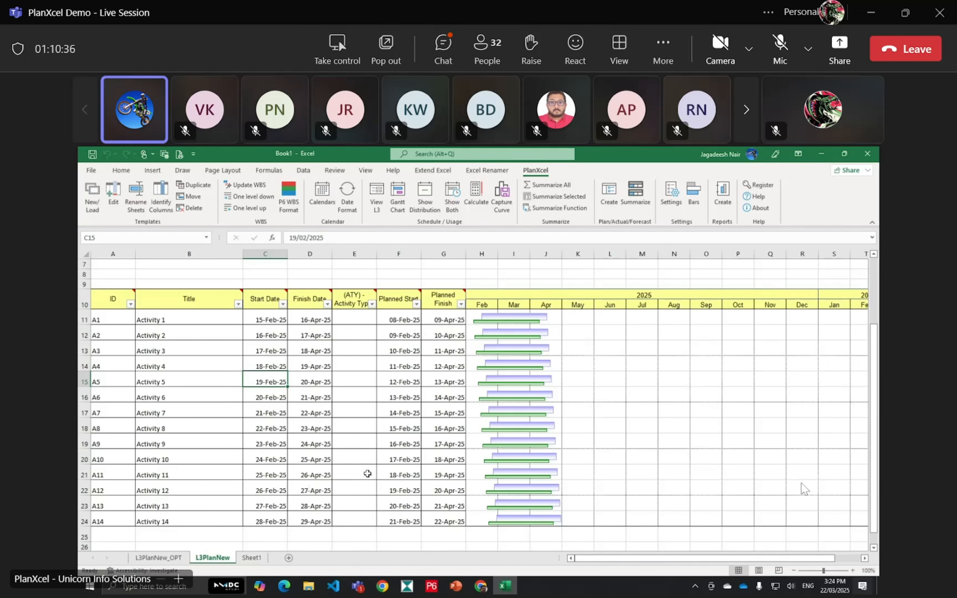
pyautogui.click(364, 412)
pyautogui.scroll(1, 364, 413)
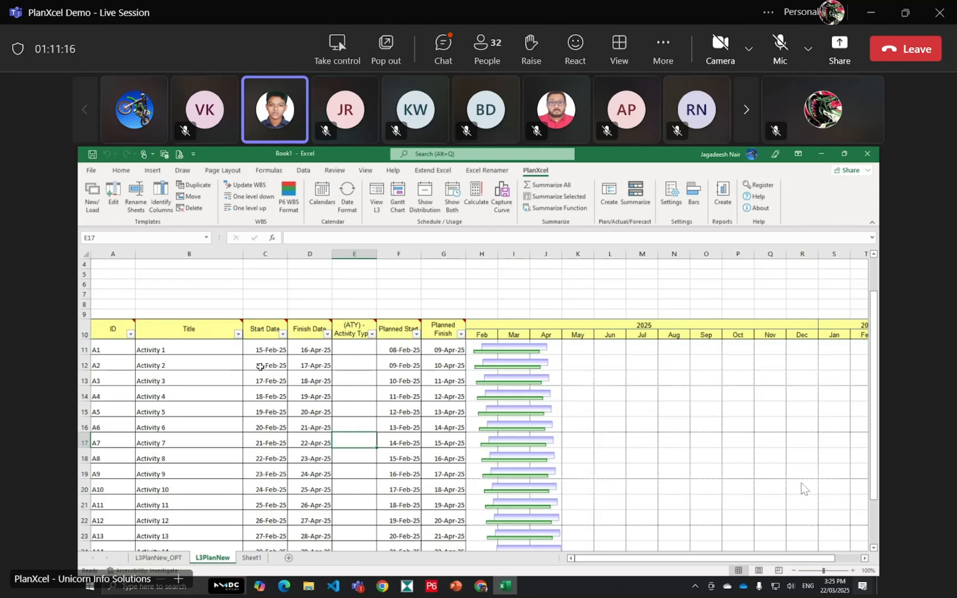
pyautogui.click(269, 349)
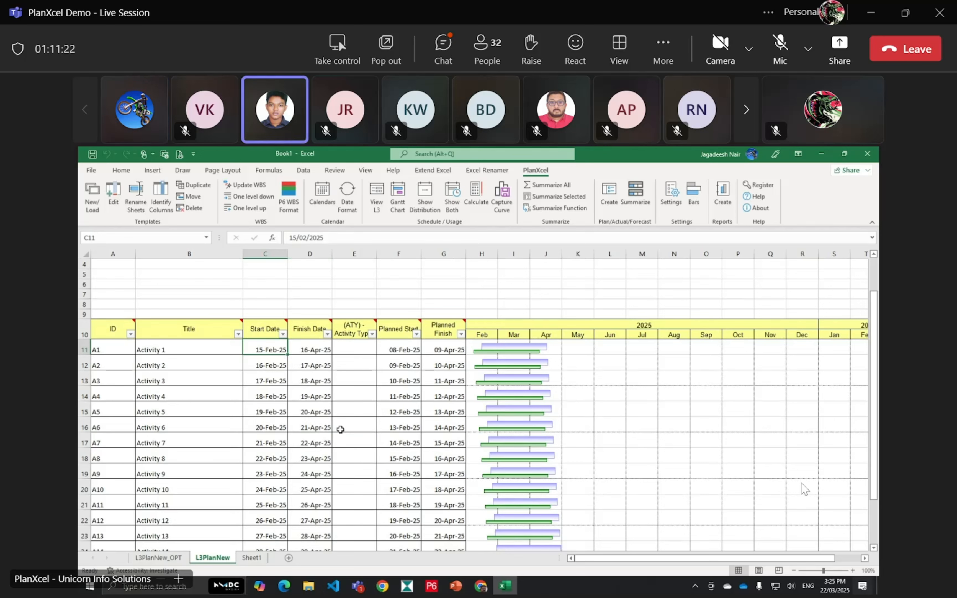
pyautogui.write('15-1')
pyautogui.press('Return')
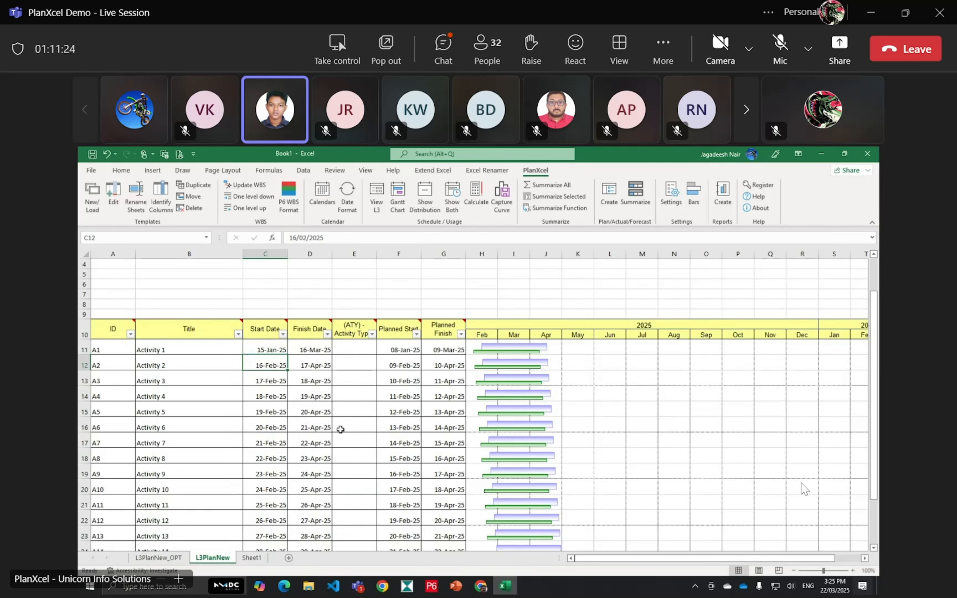
pyautogui.click(396, 208)
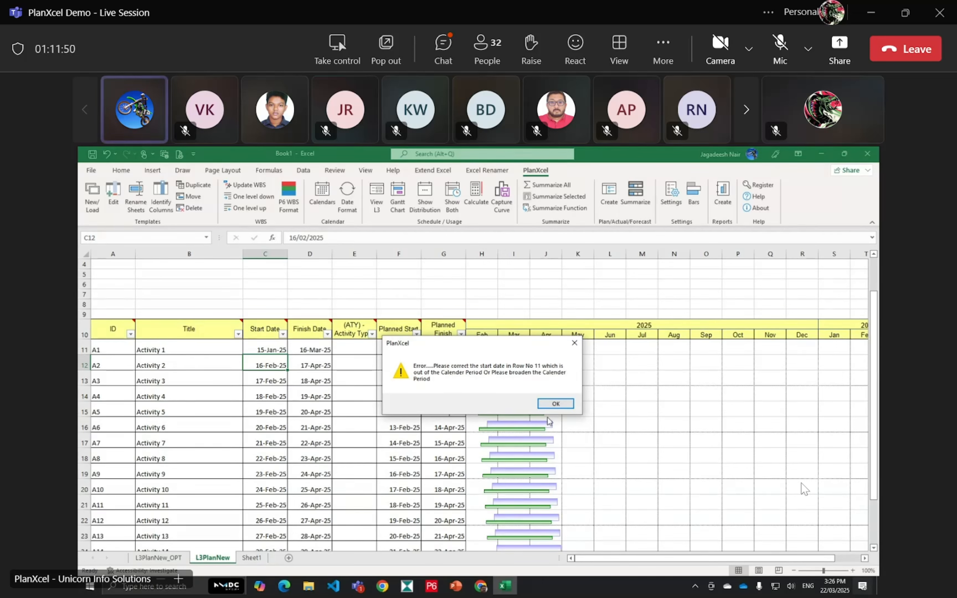
pyautogui.click(566, 404)
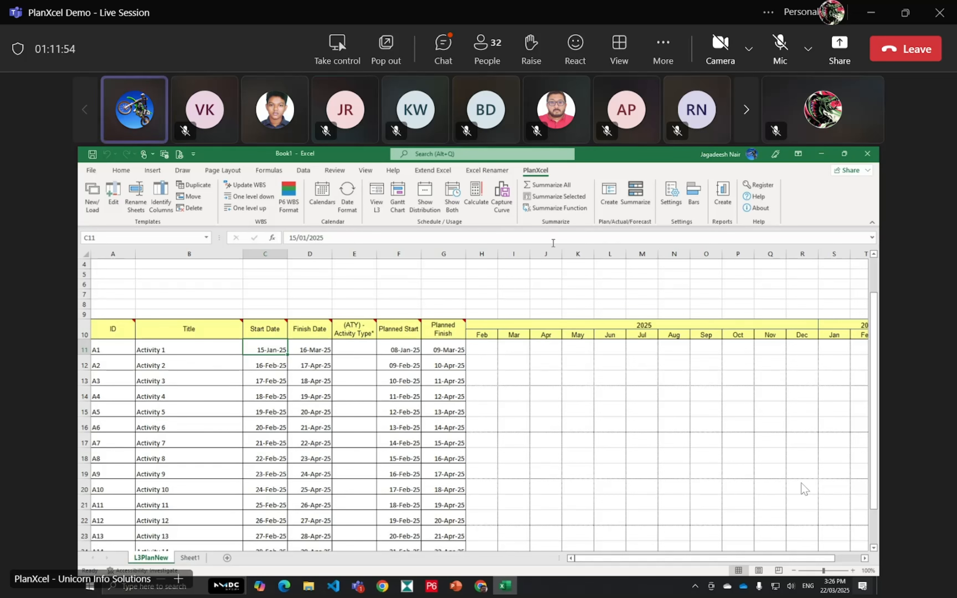
# Step: Set the calendar start date to 01-Jan-25 in the PlanXcel calendar settings and apply the change
pyautogui.click(671, 194)
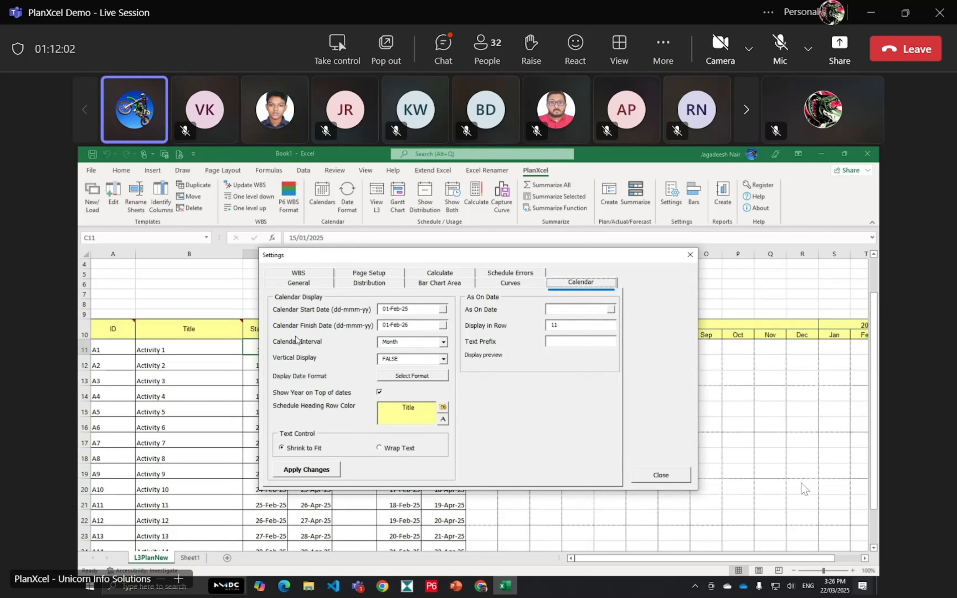
pyautogui.click(444, 309)
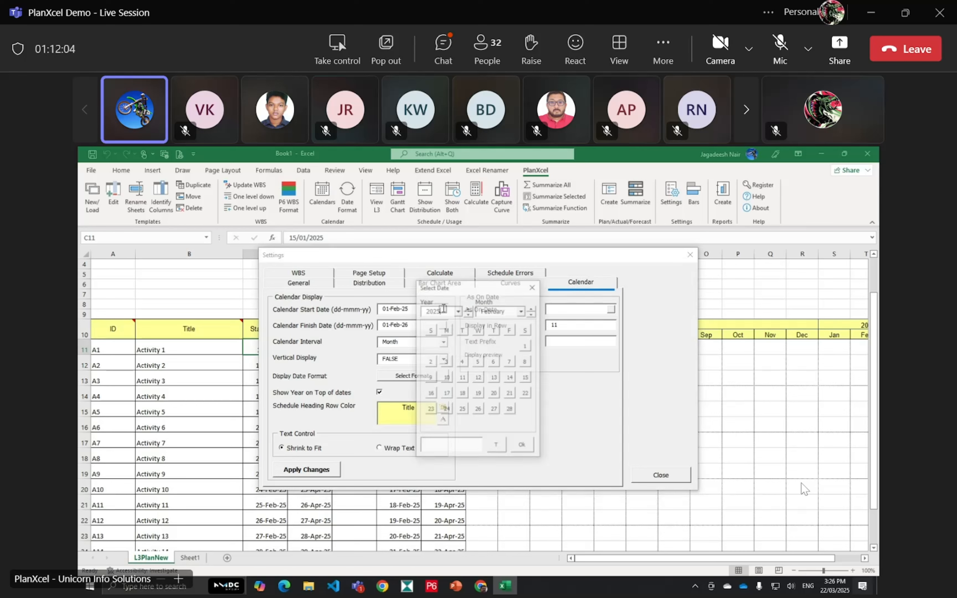
pyautogui.click(534, 314)
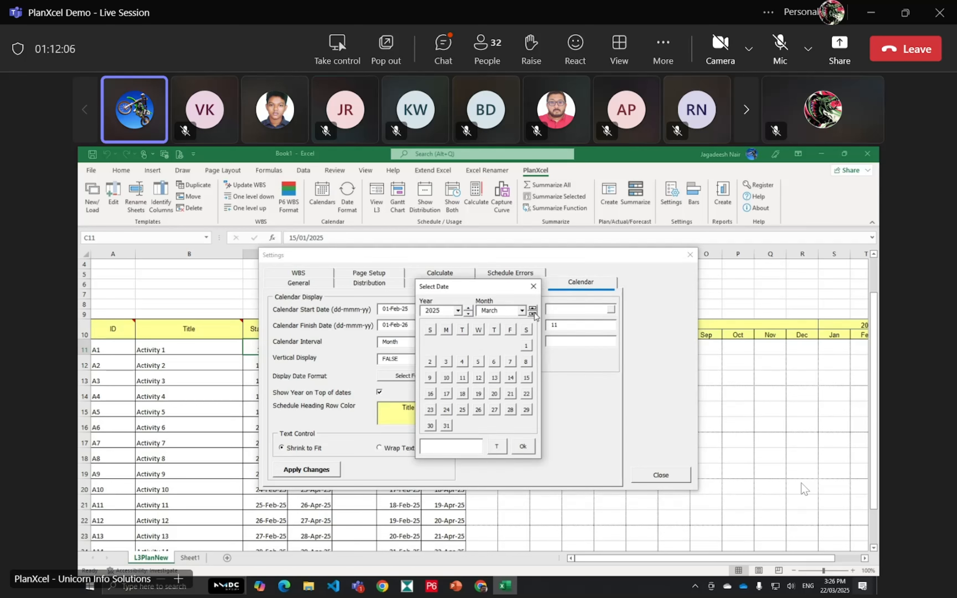
pyautogui.doubleClick(533, 308)
pyautogui.click(479, 346)
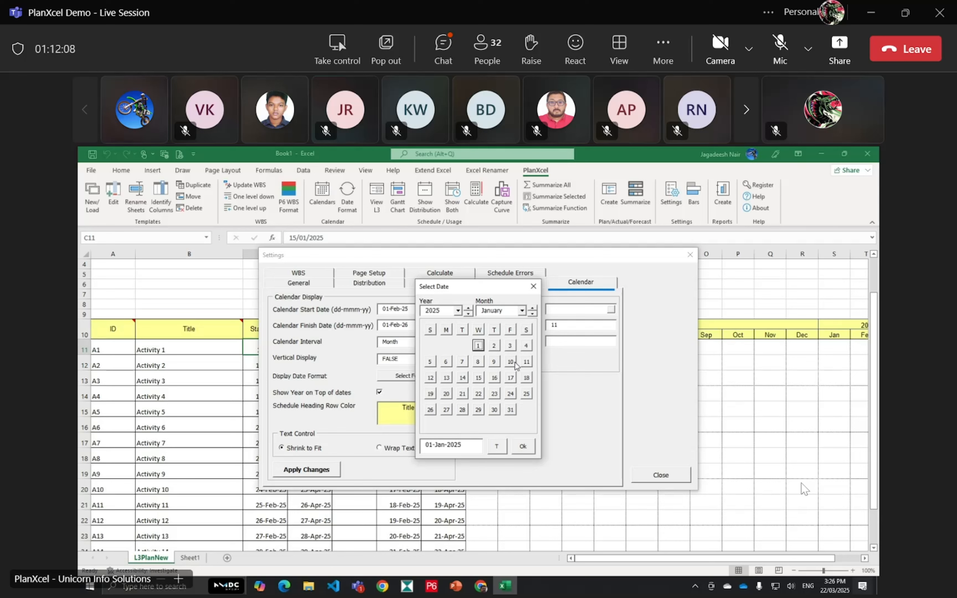
pyautogui.click(521, 447)
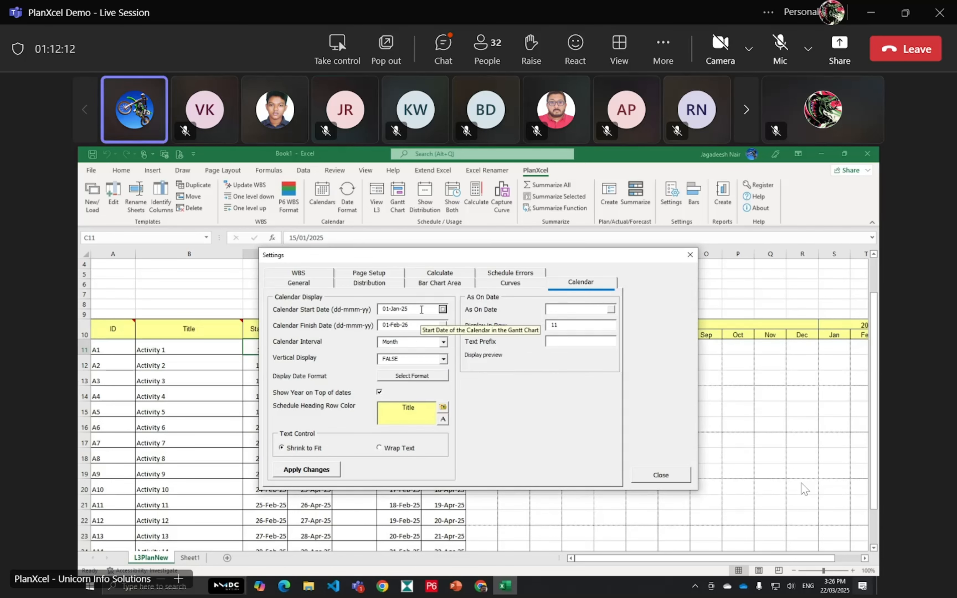
pyautogui.click(320, 474)
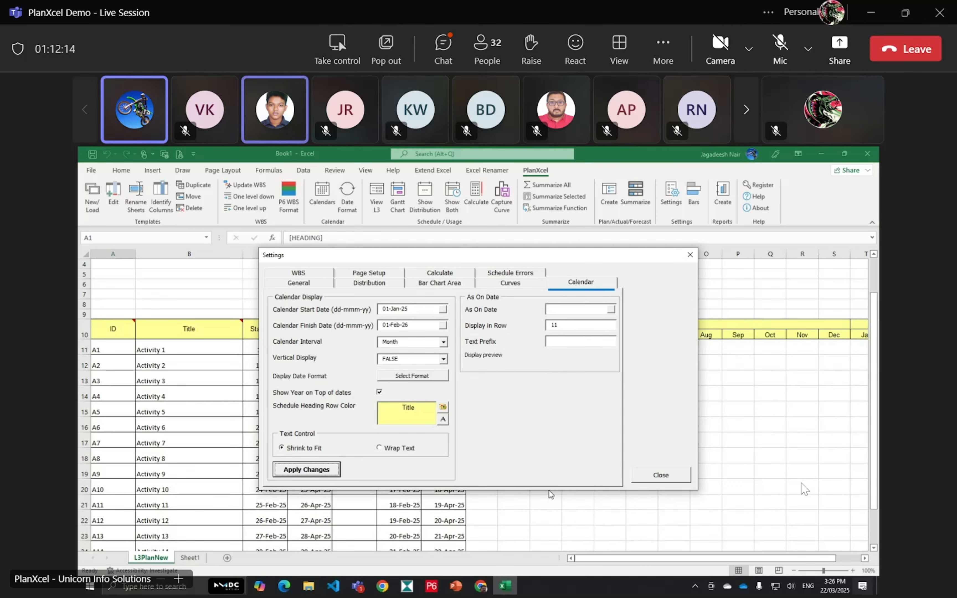
pyautogui.click(660, 474)
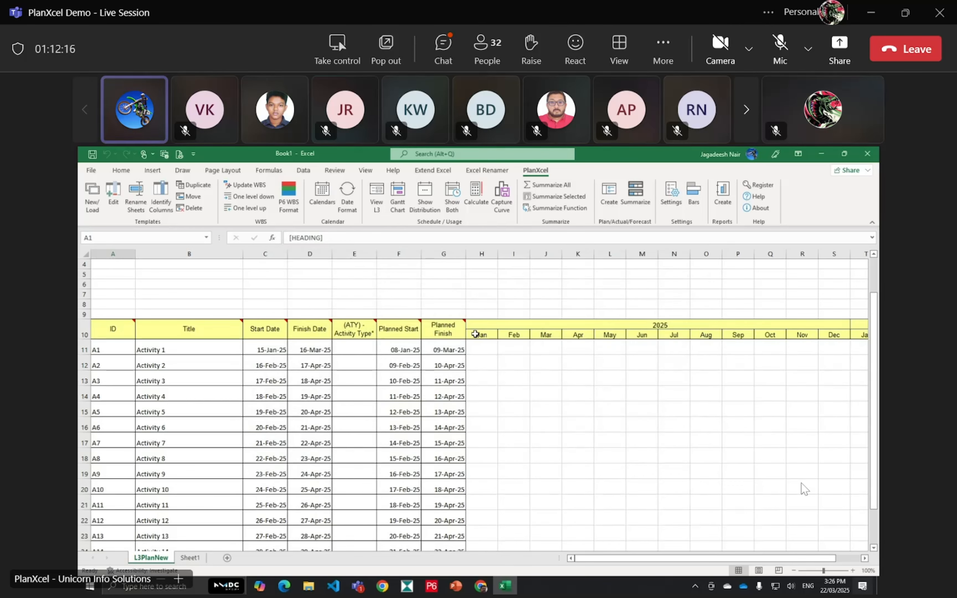
# Step: Regenerate the L3PlanNew Gantt chart on the calendar that starts in January 2025
pyautogui.moveTo(477, 335); pyautogui.dragTo(582, 335)
pyautogui.click(575, 420)
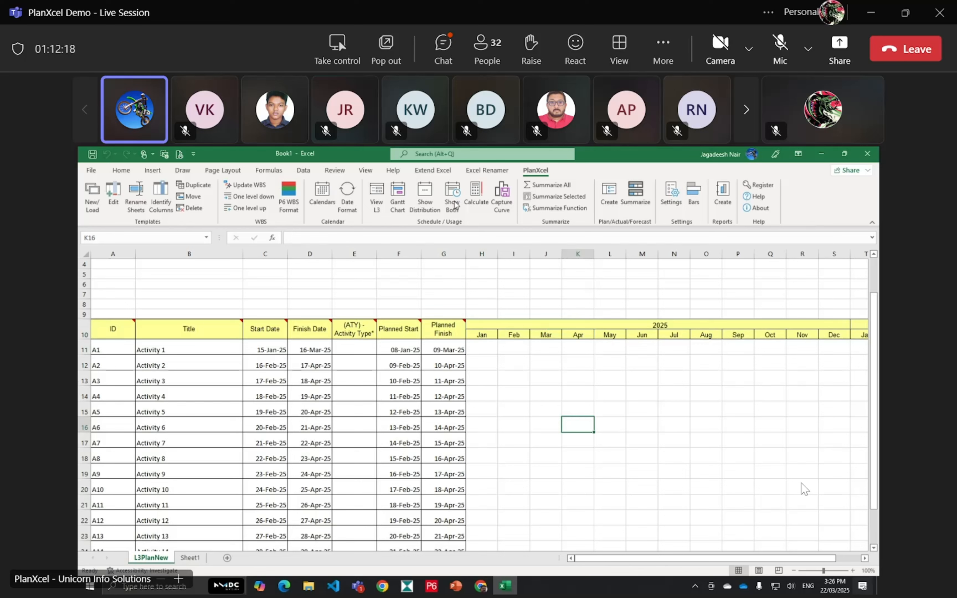
pyautogui.click(397, 195)
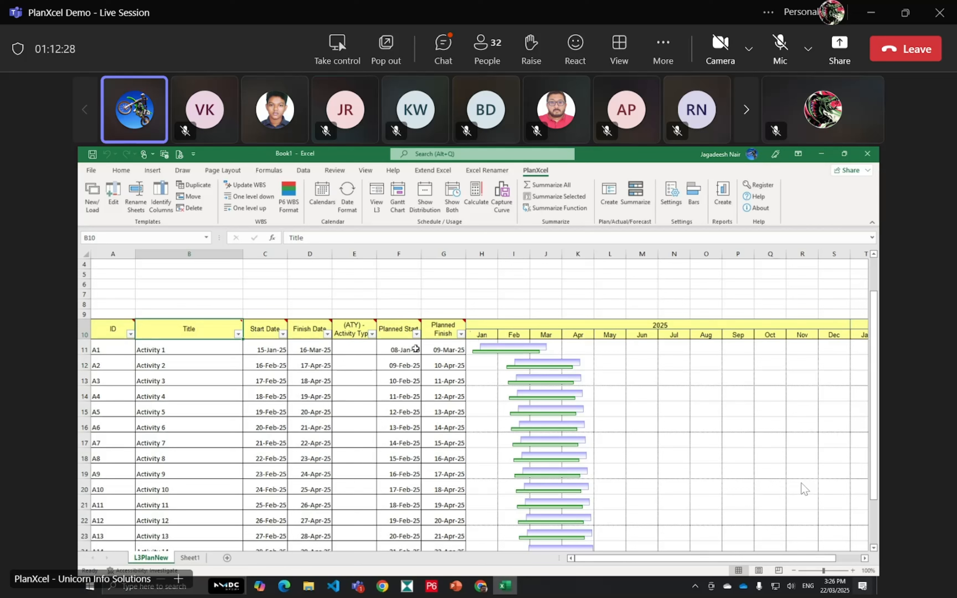
# Step: Set the calendar interval to Week in the PlanXcel calendar settings and move the dialog clear of the timeline header
pyautogui.click(671, 195)
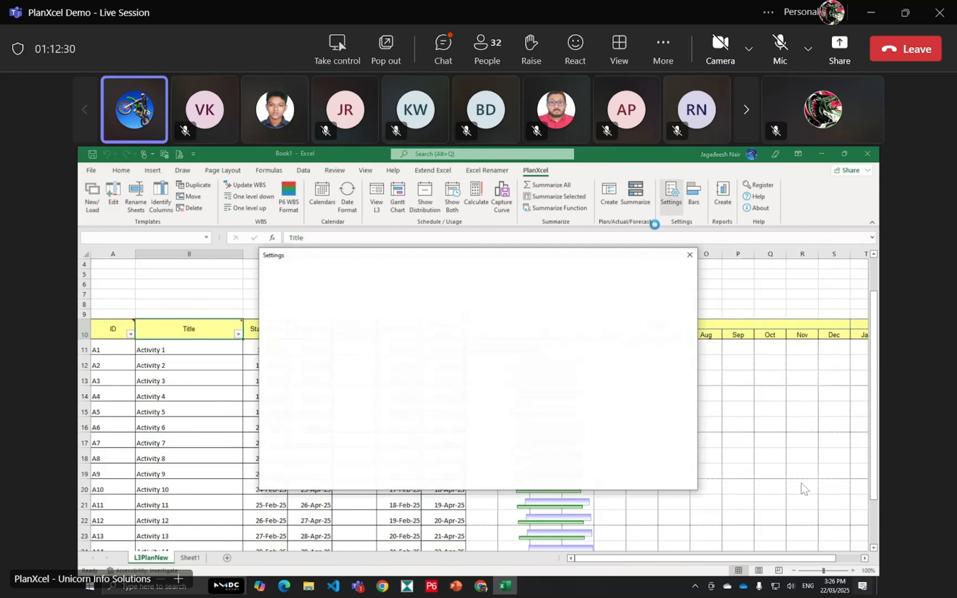
pyautogui.click(443, 342)
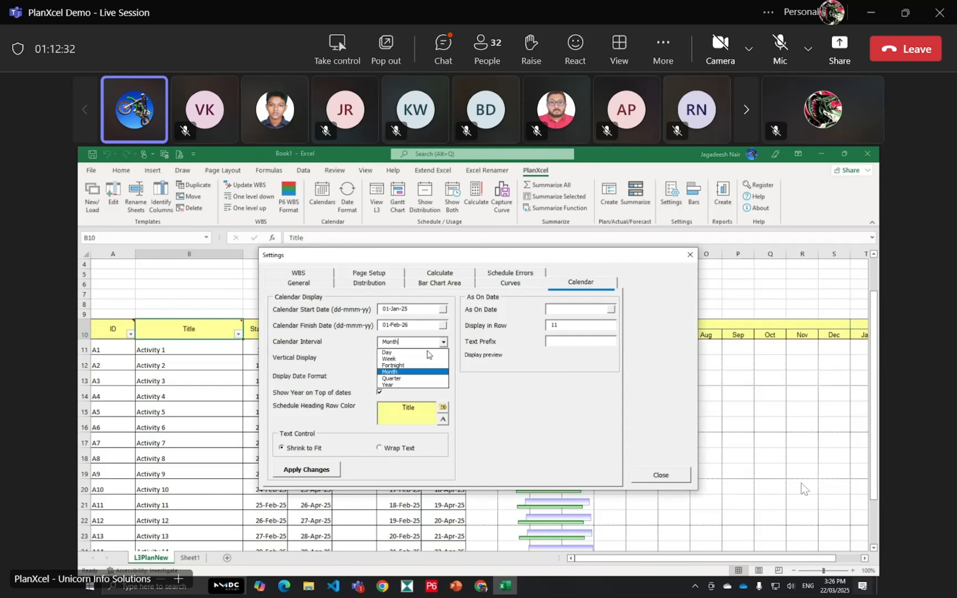
pyautogui.click(412, 359)
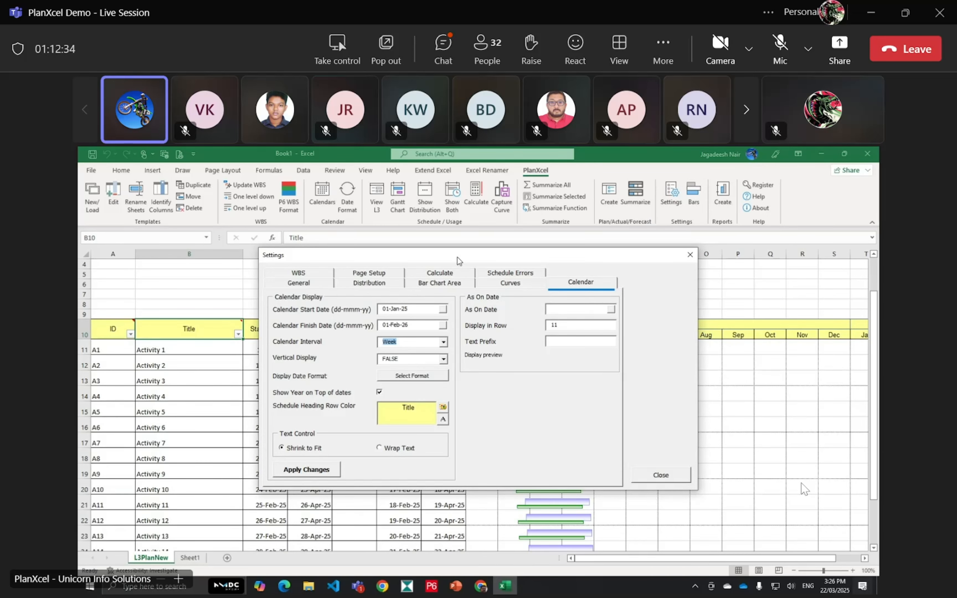
pyautogui.moveTo(461, 259); pyautogui.dragTo(501, 437)
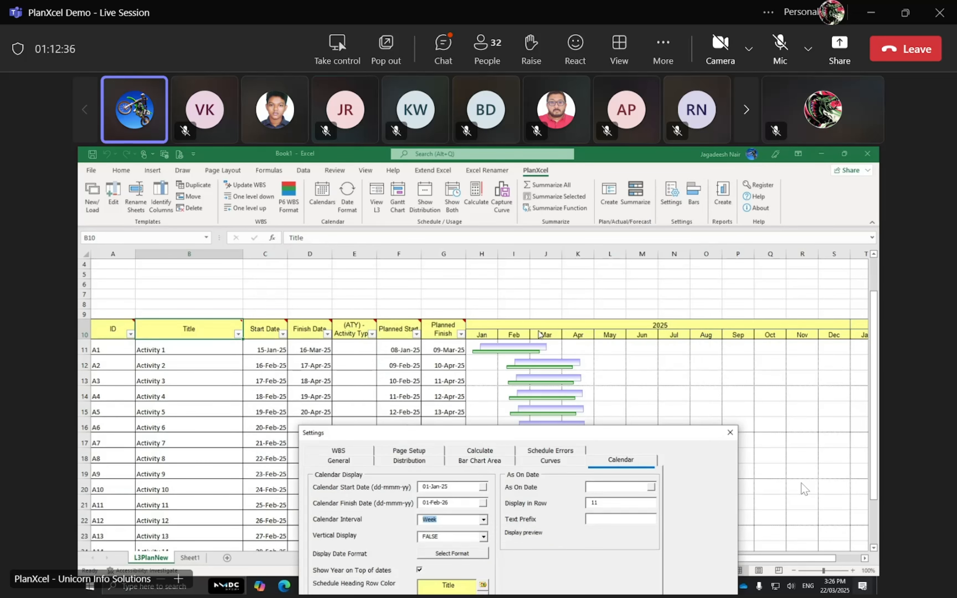
pyautogui.moveTo(502, 439); pyautogui.dragTo(479, 363)
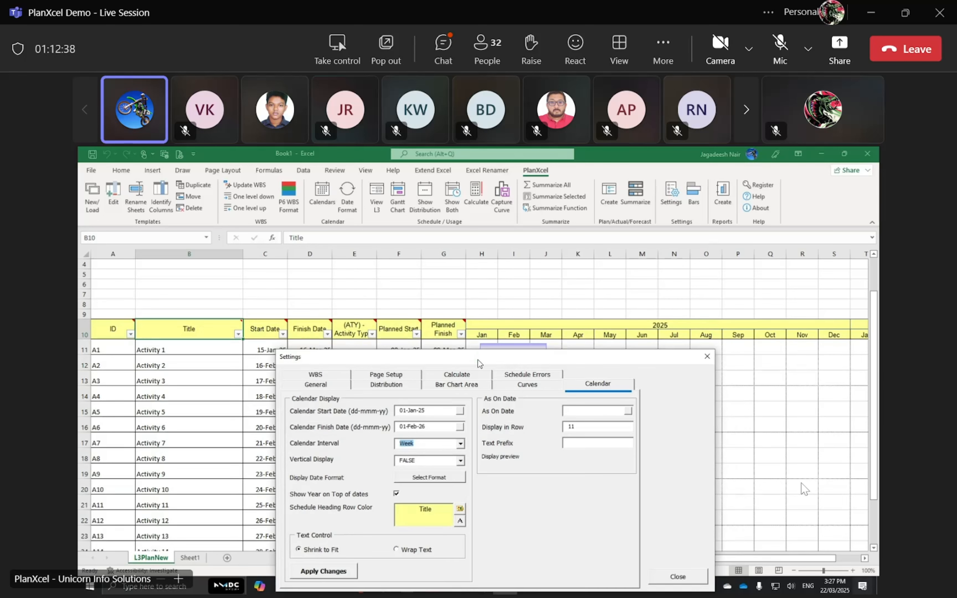
# Step: Set the calendar's display date format to dd-mmm, apply the calendar changes and close the settings
pyautogui.click(437, 478)
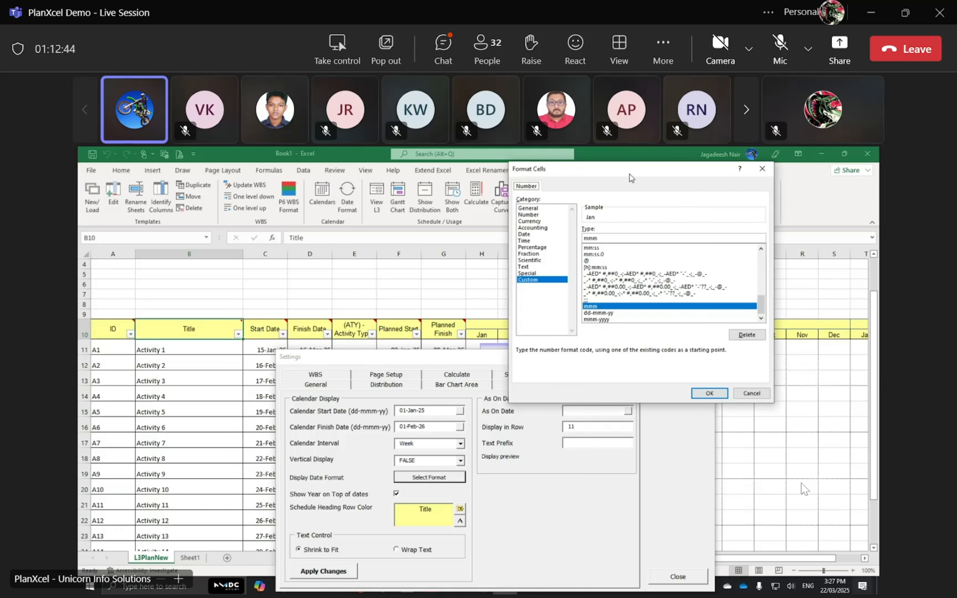
pyautogui.moveTo(631, 170); pyautogui.dragTo(284, 277)
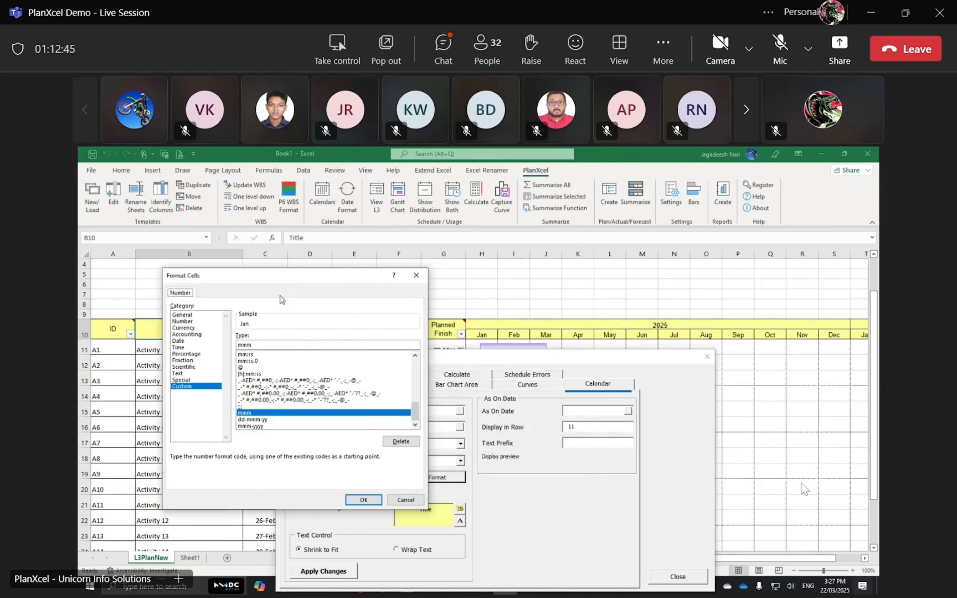
pyautogui.click(253, 420)
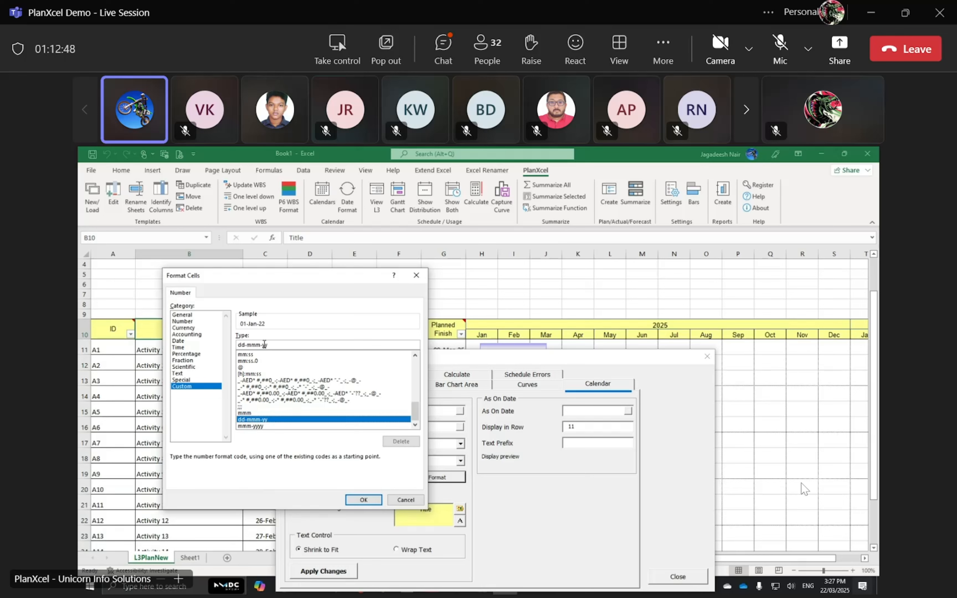
pyautogui.click(280, 345)
pyautogui.press('BackSpace')
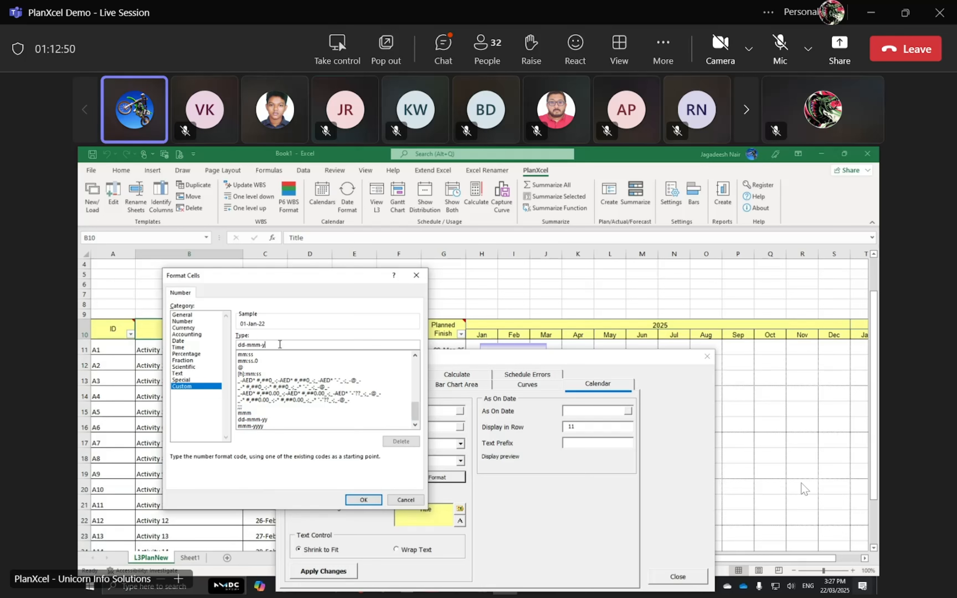
pyautogui.press('BackSpace')
pyautogui.press('BackSpace')
pyautogui.press('BackSpace')
pyautogui.click(364, 499)
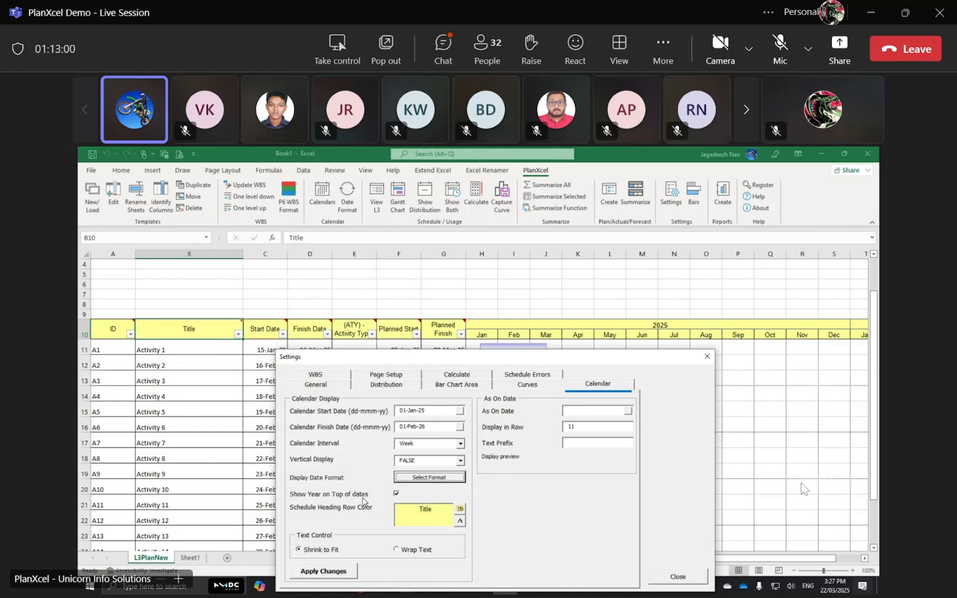
pyautogui.click(356, 571)
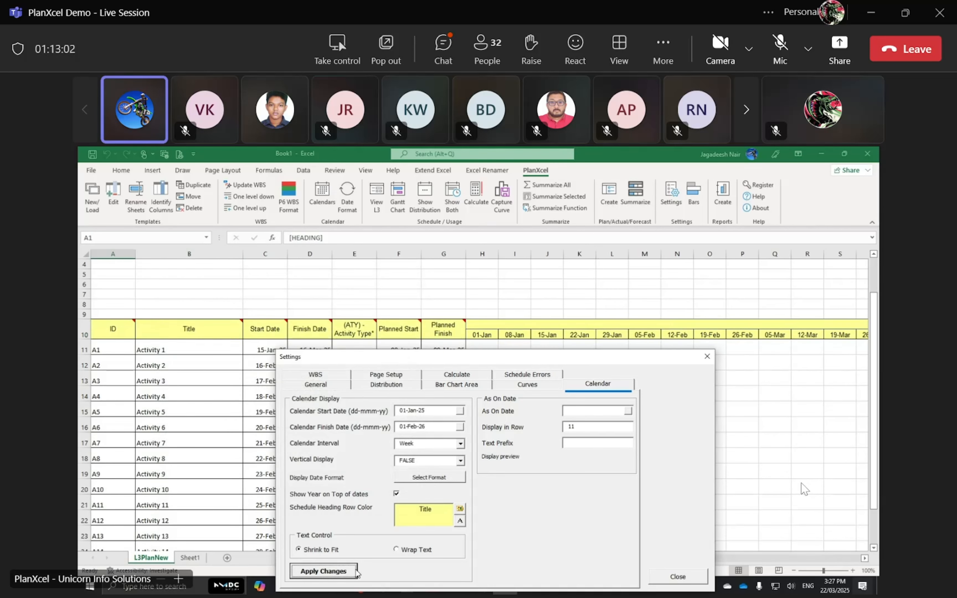
pyautogui.click(698, 579)
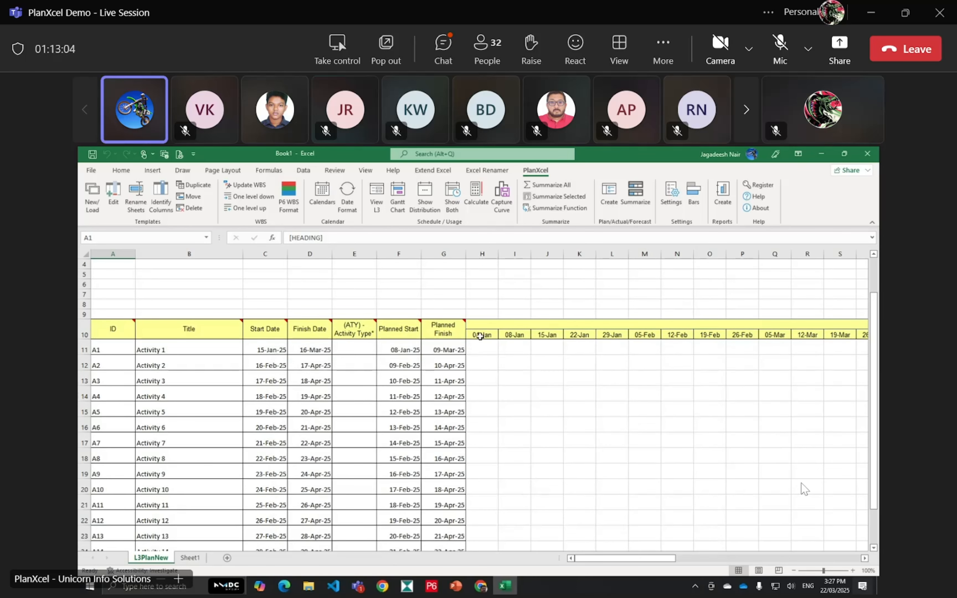
# Step: Regenerate the L3PlanNew Gantt chart on the weekly calendar
pyautogui.moveTo(482, 335); pyautogui.dragTo(826, 336)
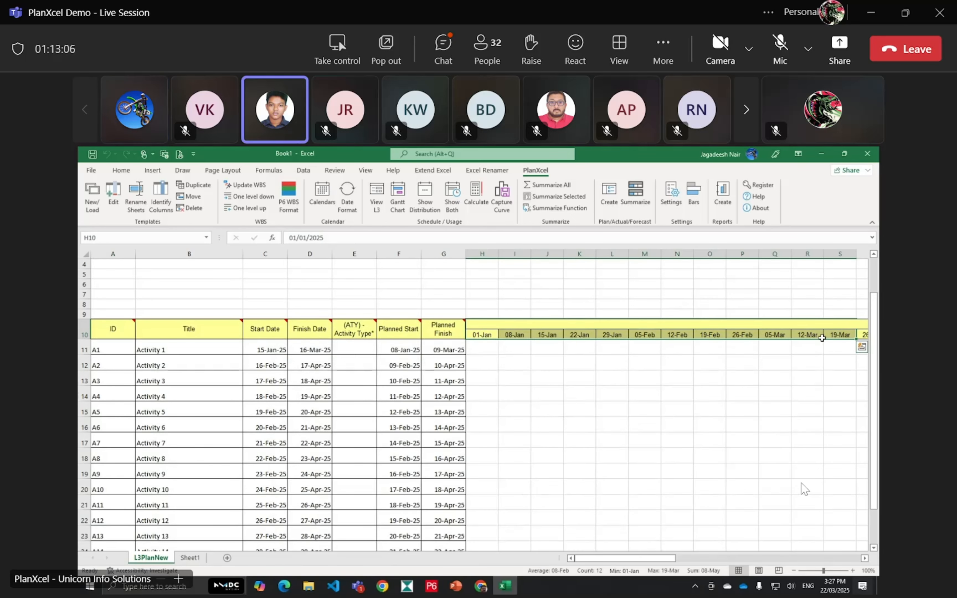
pyautogui.click(702, 424)
pyautogui.click(400, 200)
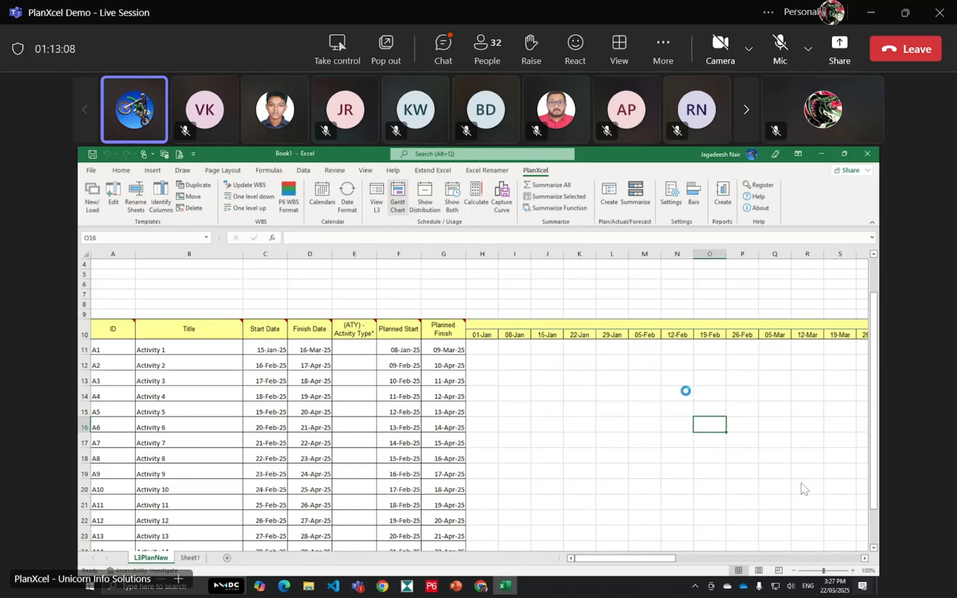
# Step: Narrow the weekly calendar columns from 01-Jan through 24-Dec and regenerate the Gantt chart to fit them
pyautogui.moveTo(623, 557)
pyautogui.mouseDown()
pyautogui.moveTo(690, 564)
pyautogui.moveTo(631, 564)
pyautogui.mouseUp()
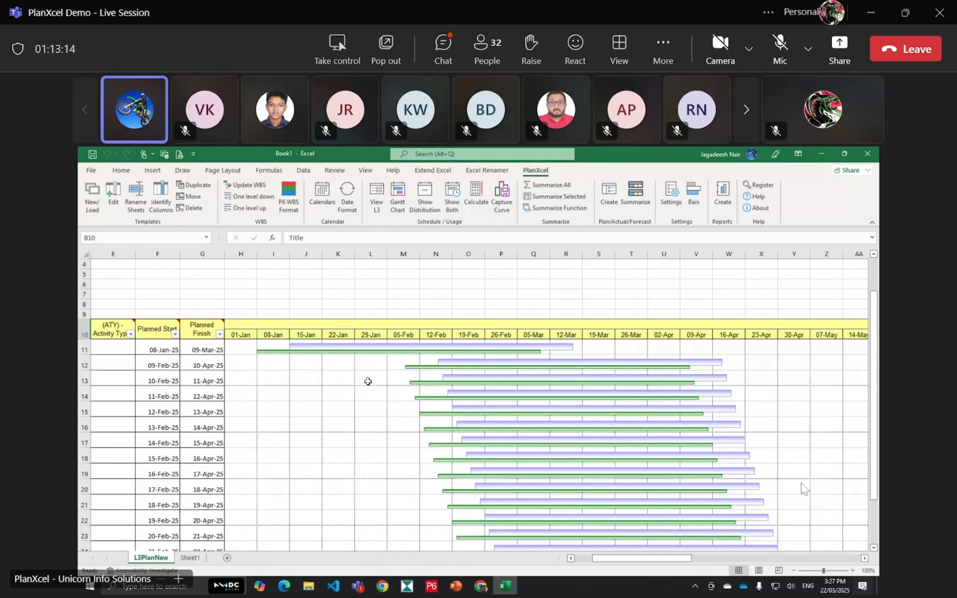
pyautogui.click(240, 254)
pyautogui.moveTo(240, 253); pyautogui.dragTo(860, 334)
pyautogui.moveTo(843, 334); pyautogui.dragTo(826, 260)
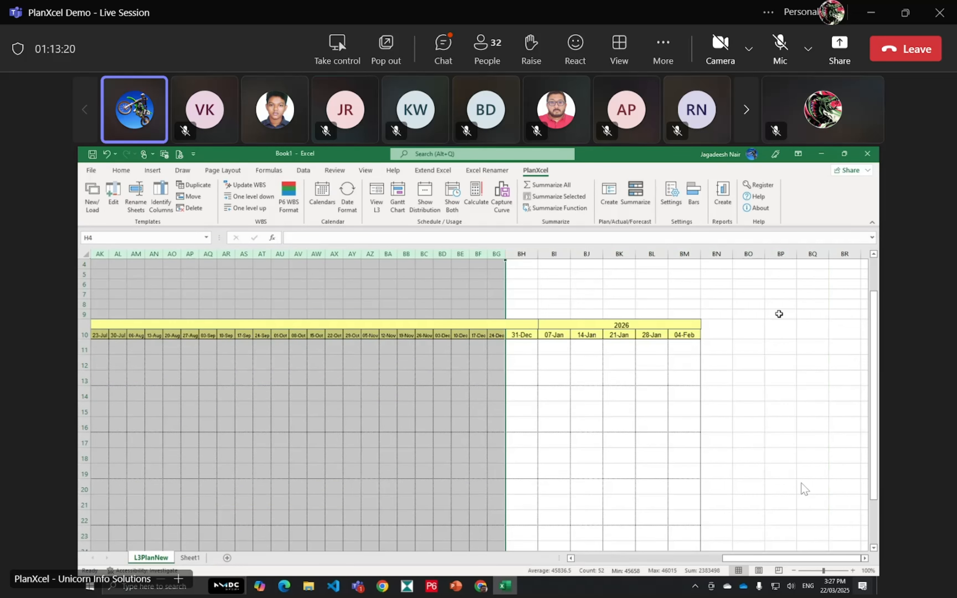
pyautogui.moveTo(723, 560); pyautogui.dragTo(576, 560)
pyautogui.click(529, 440)
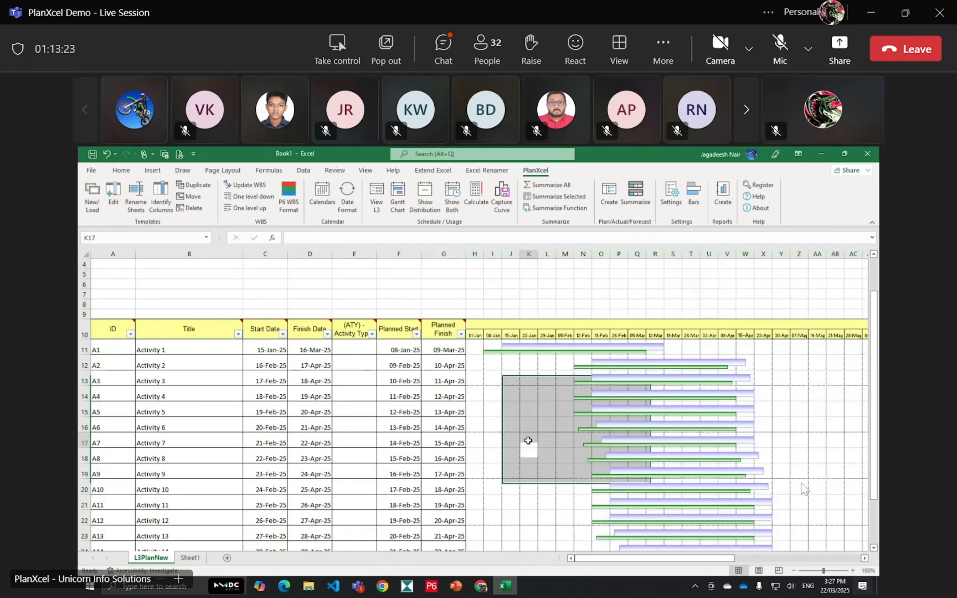
pyautogui.click(397, 200)
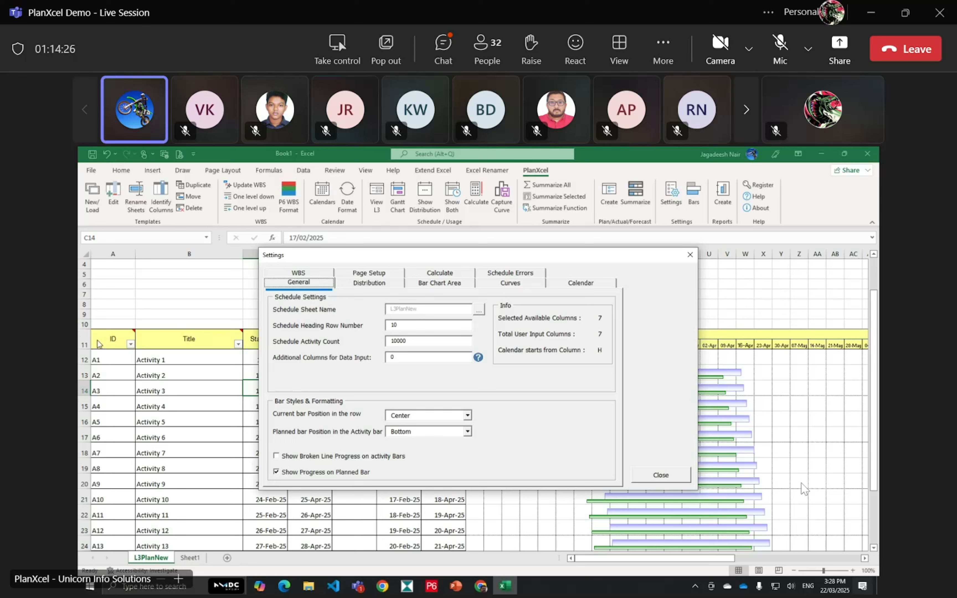
# Step: Set the schedule heading row number to 11 in the general settings and regenerate the Gantt chart
pyautogui.click(427, 325)
pyautogui.press('BackSpace')
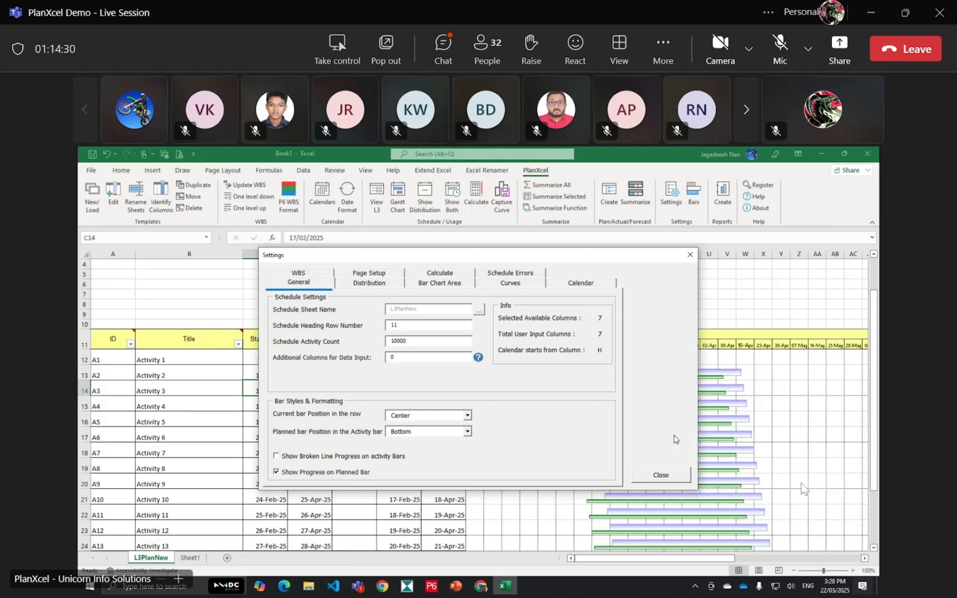
pyautogui.click(661, 475)
pyautogui.click(371, 419)
pyautogui.click(400, 197)
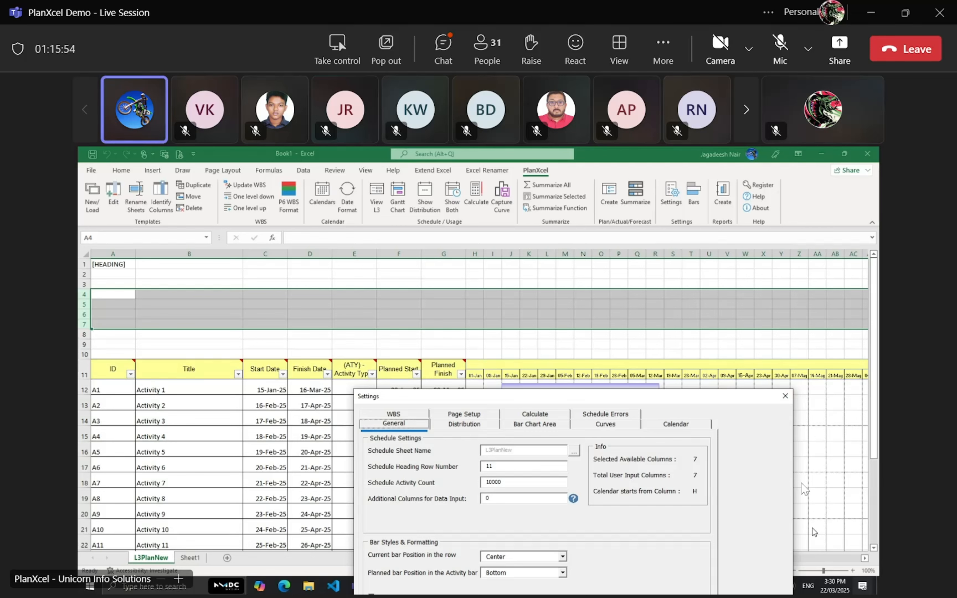
pyautogui.click(785, 396)
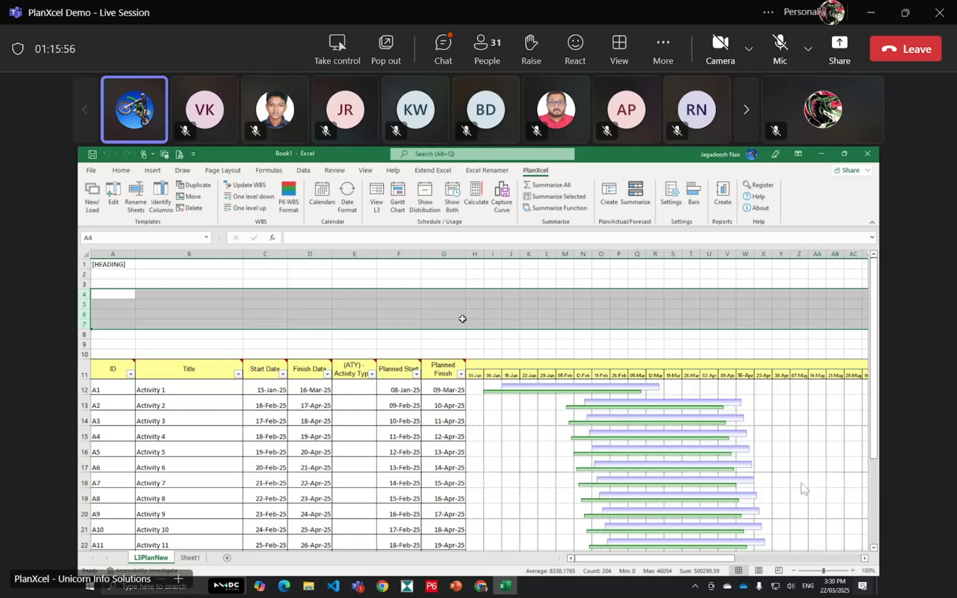
pyautogui.click(383, 333)
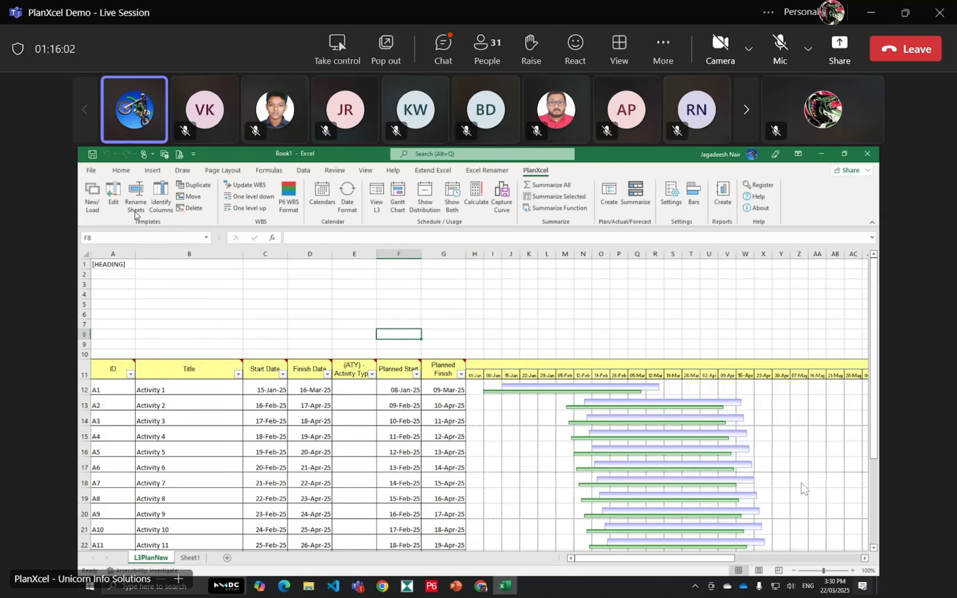
# Step: Edit the L3PlanNew template to include 3 additional columns and confirm the change
pyautogui.click(114, 196)
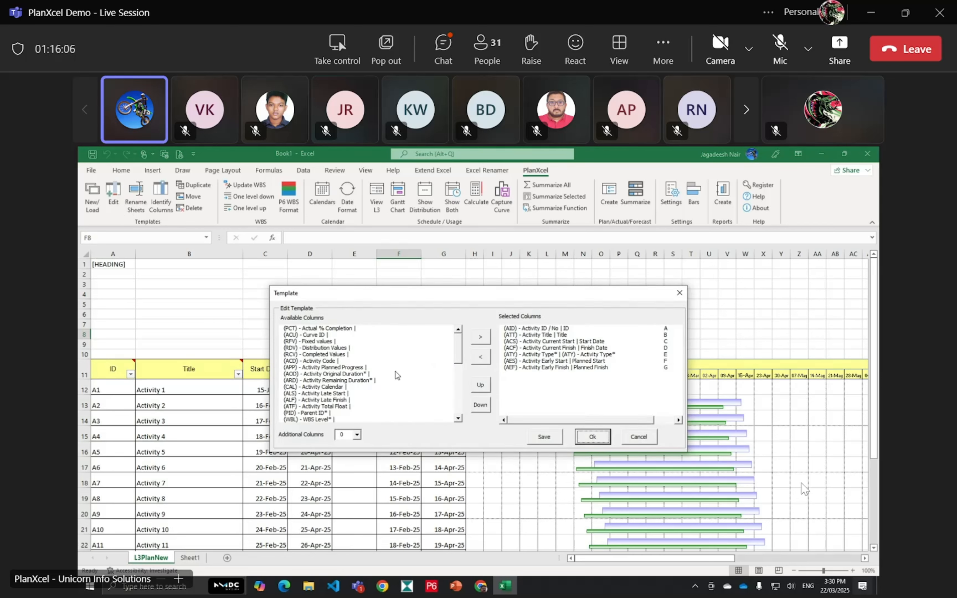
pyautogui.moveTo(459, 363); pyautogui.dragTo(461, 408)
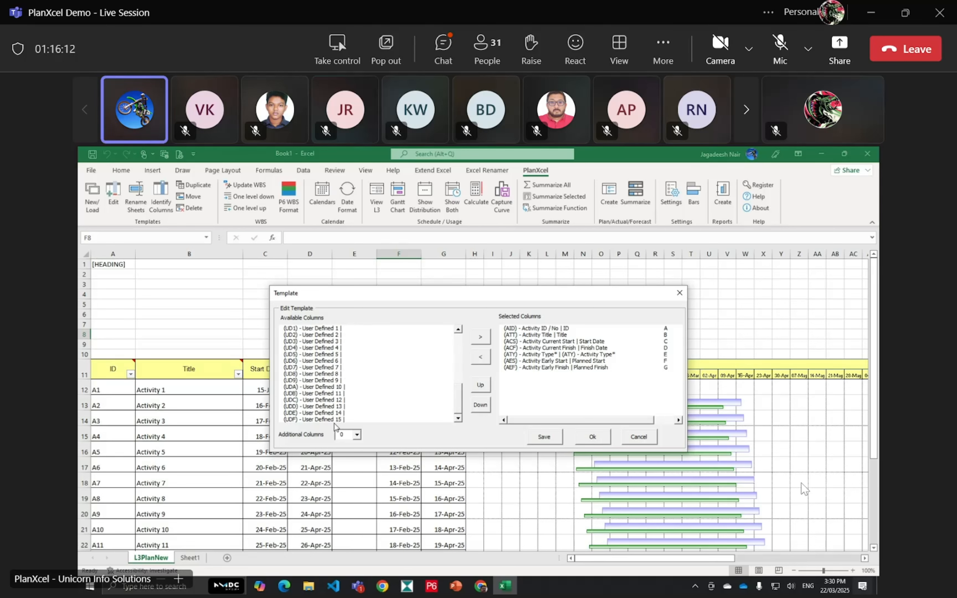
pyautogui.click(358, 435)
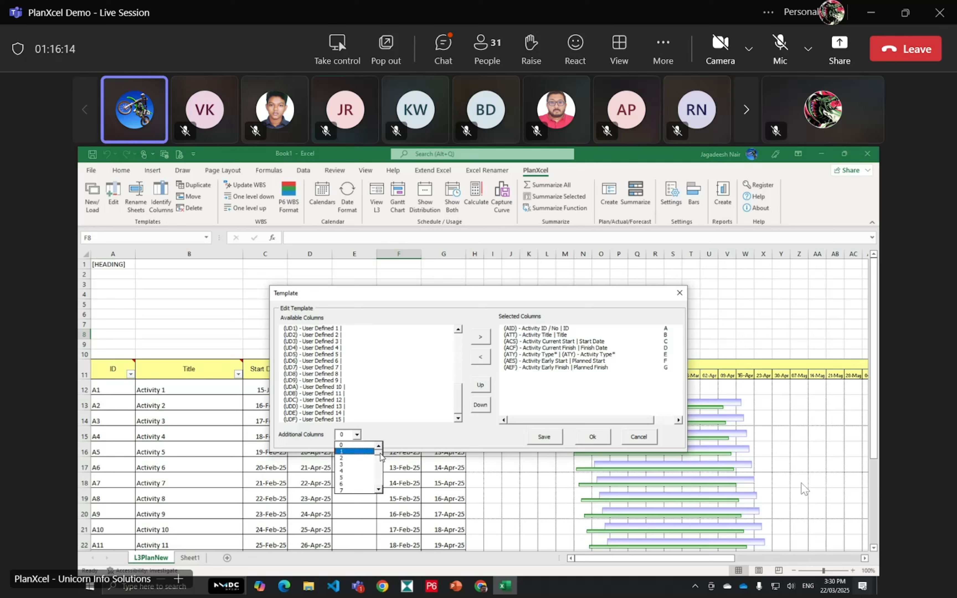
pyautogui.scroll(-3, 380, 457)
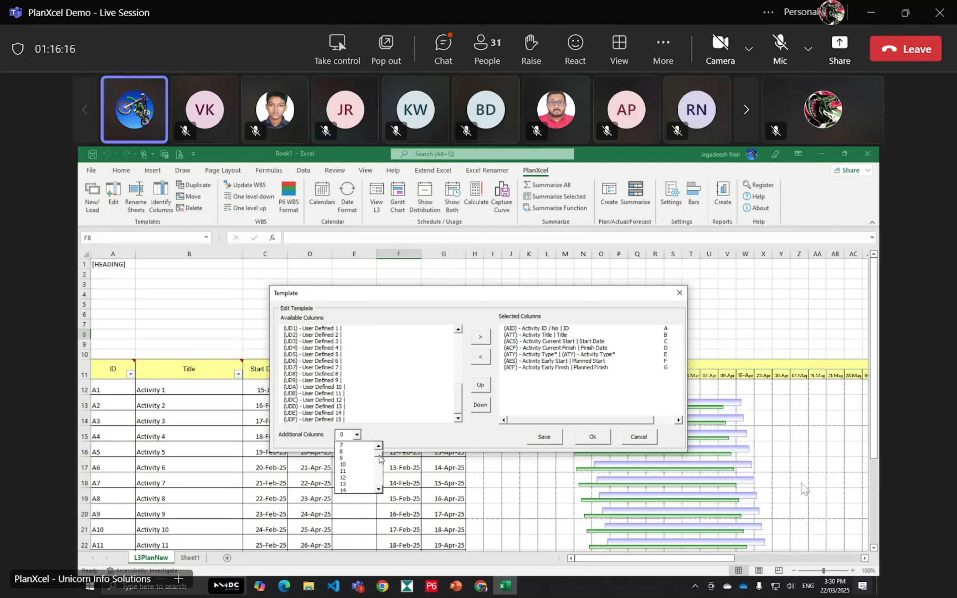
pyautogui.scroll(3, 379, 456)
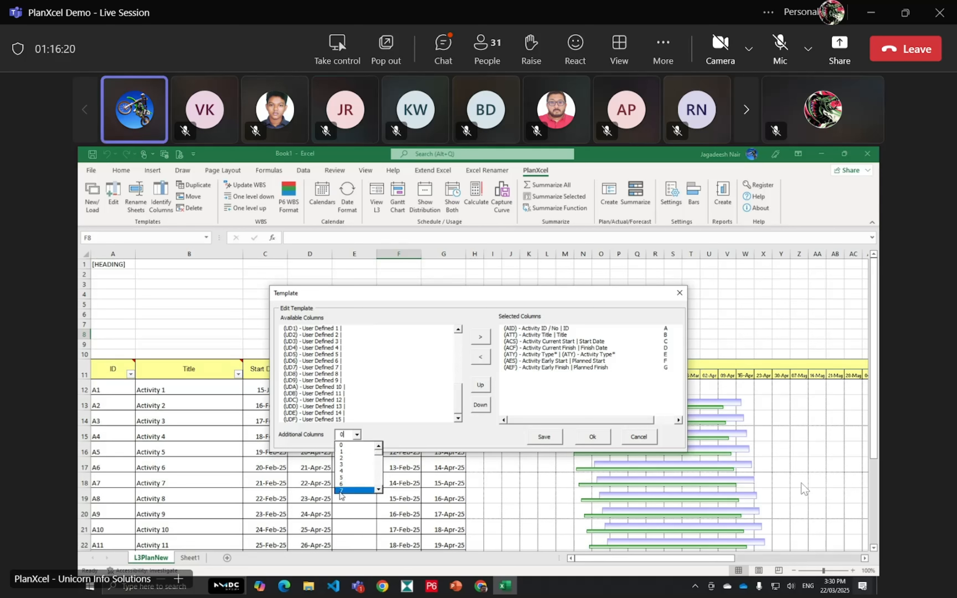
pyautogui.click(356, 464)
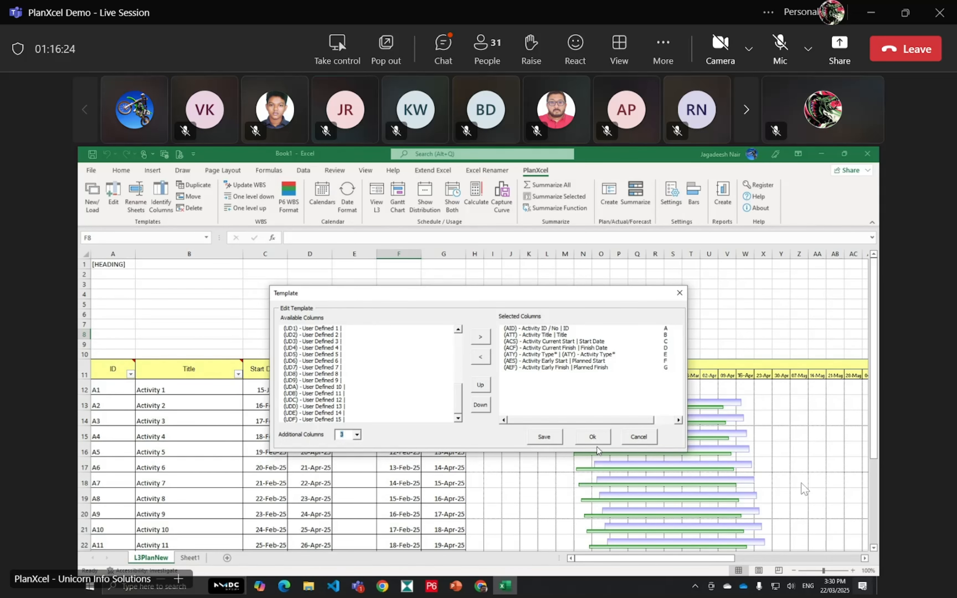
pyautogui.click(578, 439)
pyautogui.click(482, 403)
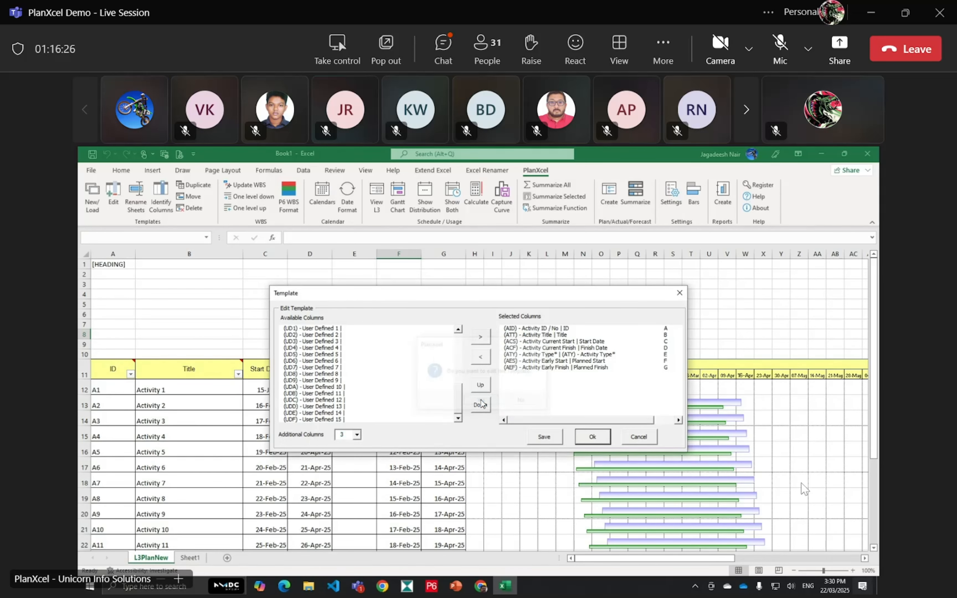
# Step: Examine the new Info columns, then check the general settings for the additional column count and the calendar's starting column
pyautogui.moveTo(490, 376); pyautogui.dragTo(583, 375)
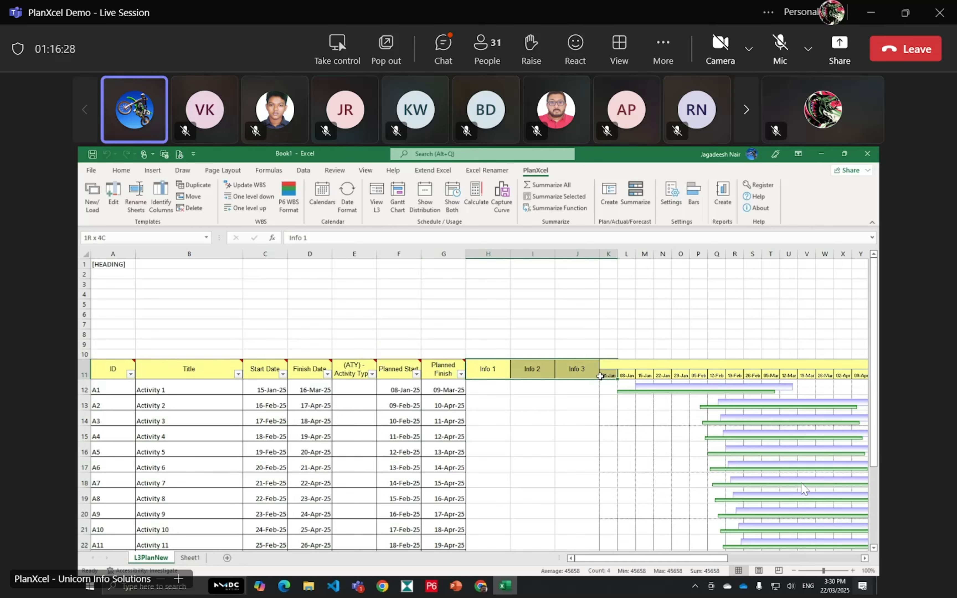
pyautogui.click(577, 436)
pyautogui.click(671, 196)
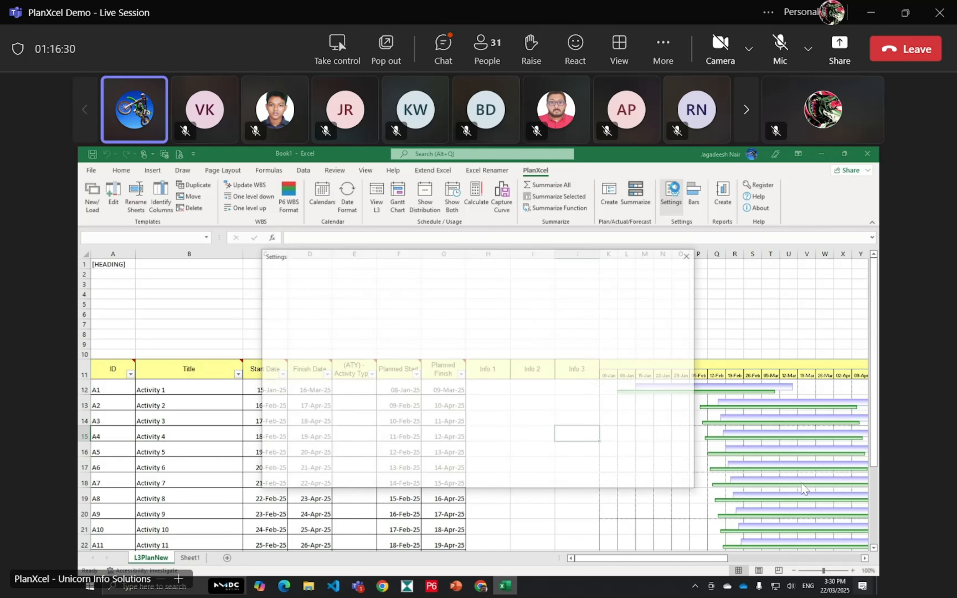
pyautogui.click(306, 286)
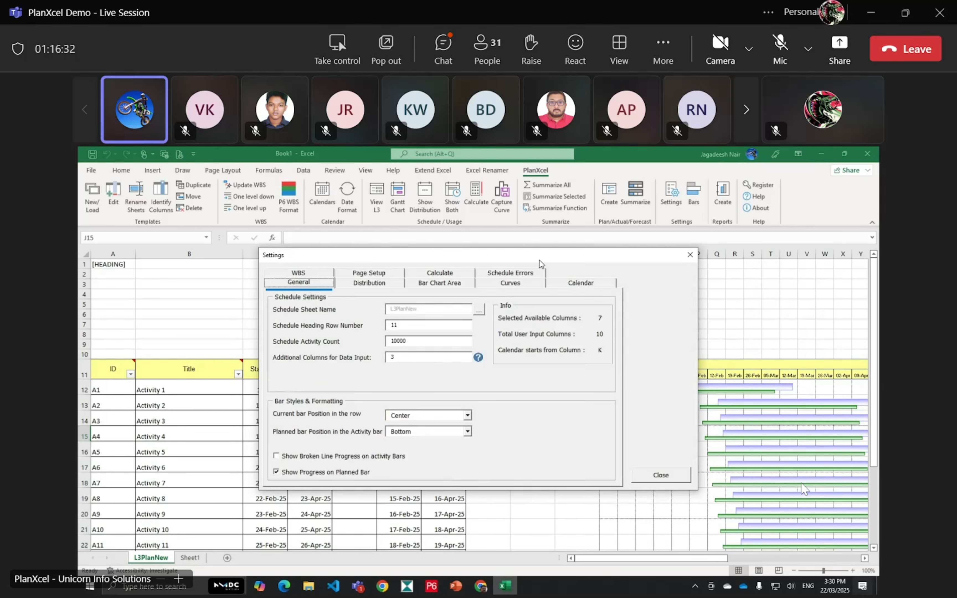
pyautogui.moveTo(540, 261); pyautogui.dragTo(366, 268)
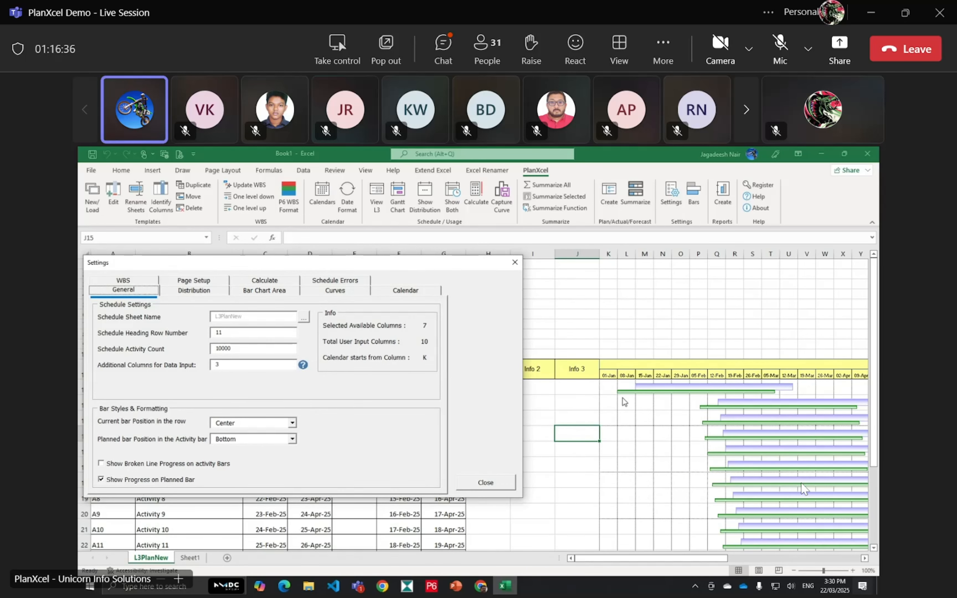
pyautogui.moveTo(349, 345)
pyautogui.click(479, 483)
# Step: Insert a blank column between the Info 2 and Info 3 columns
pyautogui.click(579, 416)
pyautogui.click(577, 253)
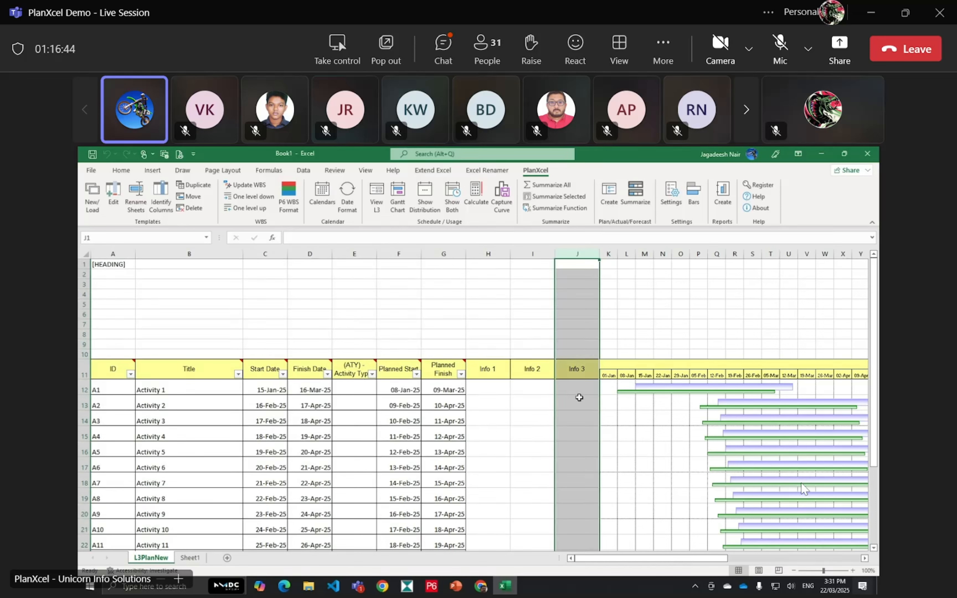
pyautogui.rightClick(580, 398)
pyautogui.click(606, 304)
pyautogui.click(578, 417)
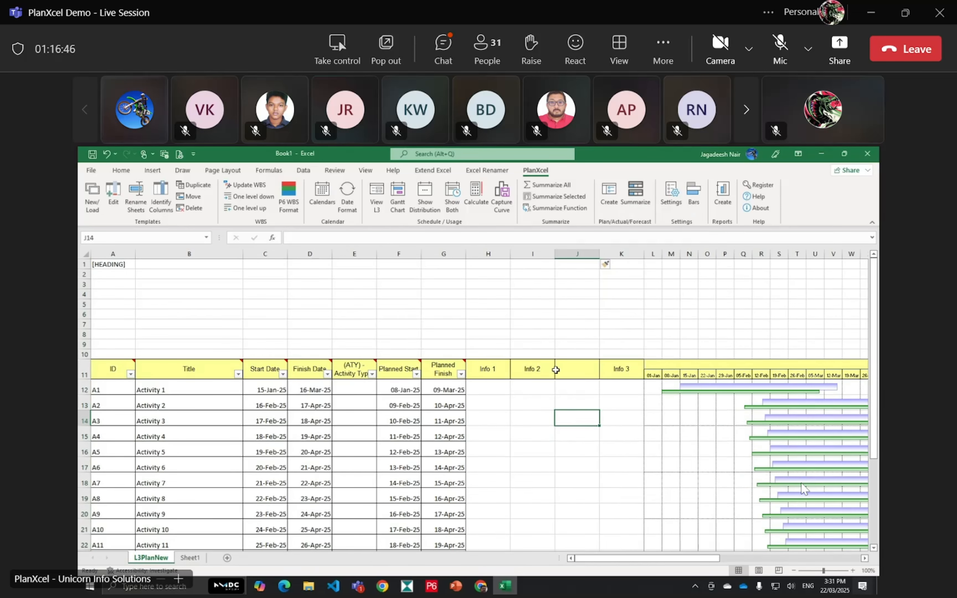
# Step: Set the additional columns for data input to 4 in the schedule's general settings
pyautogui.click(577, 370)
pyautogui.click(674, 200)
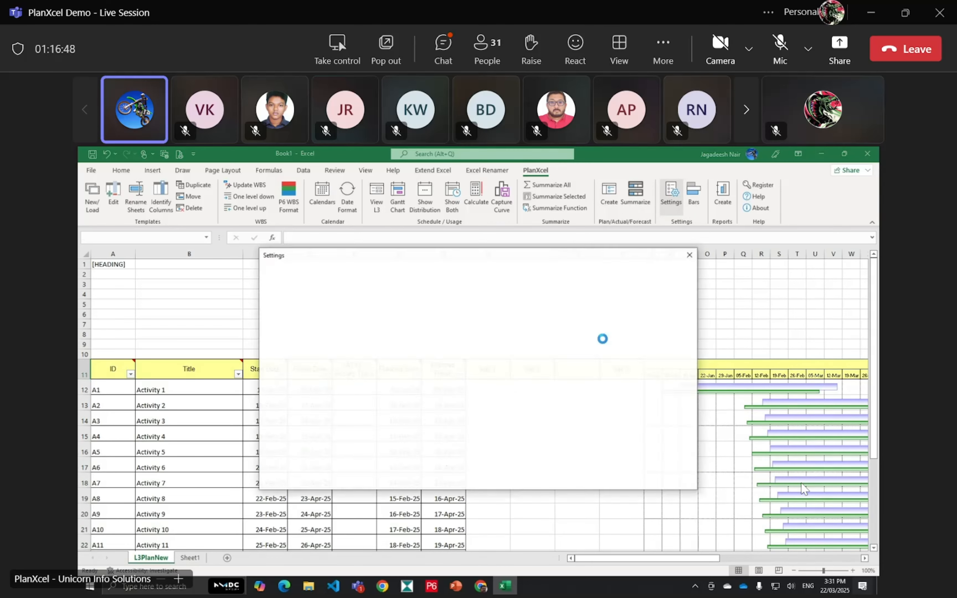
pyautogui.moveTo(581, 259); pyautogui.dragTo(380, 320)
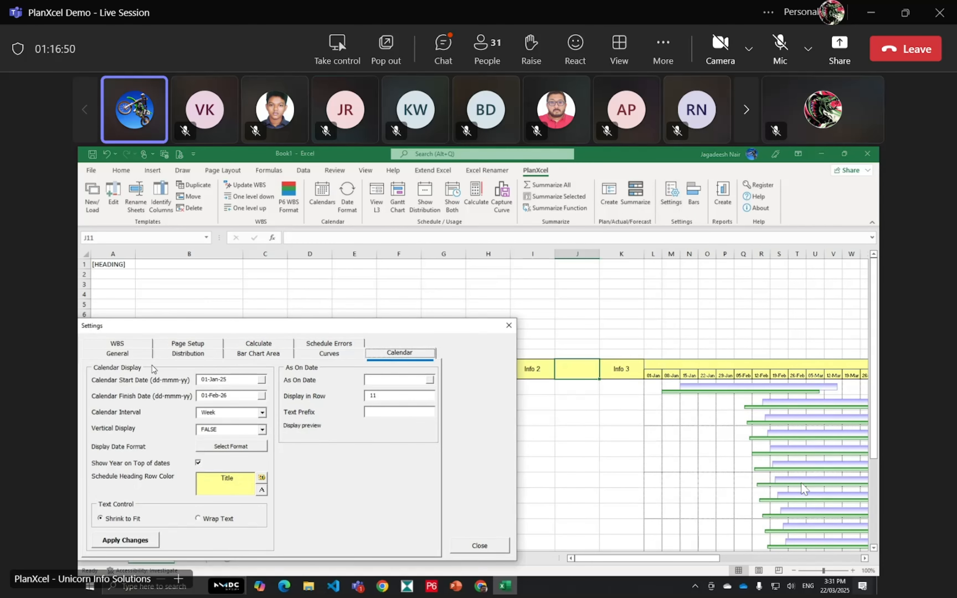
pyautogui.click(137, 355)
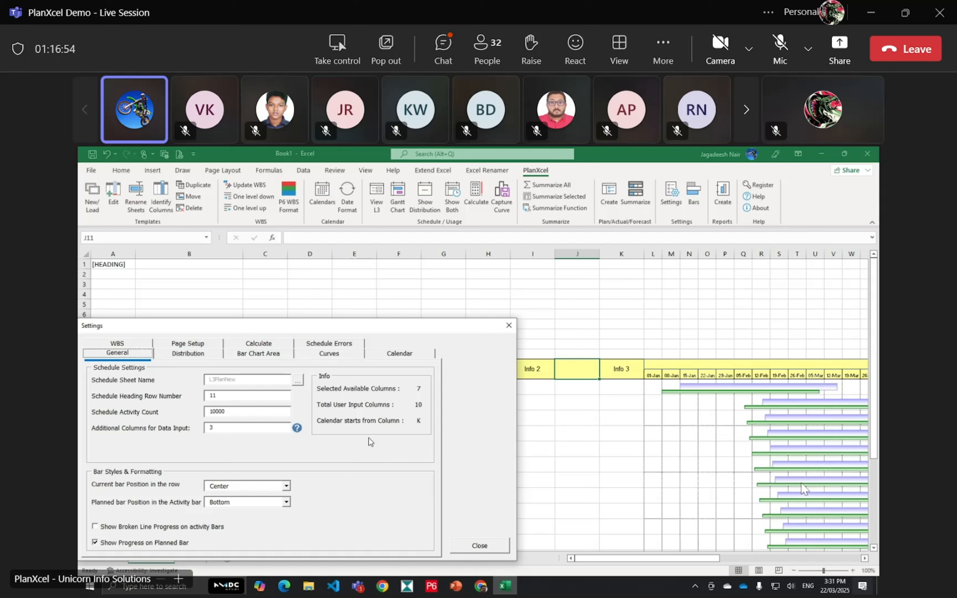
pyautogui.moveTo(420, 426)
pyautogui.click(208, 427)
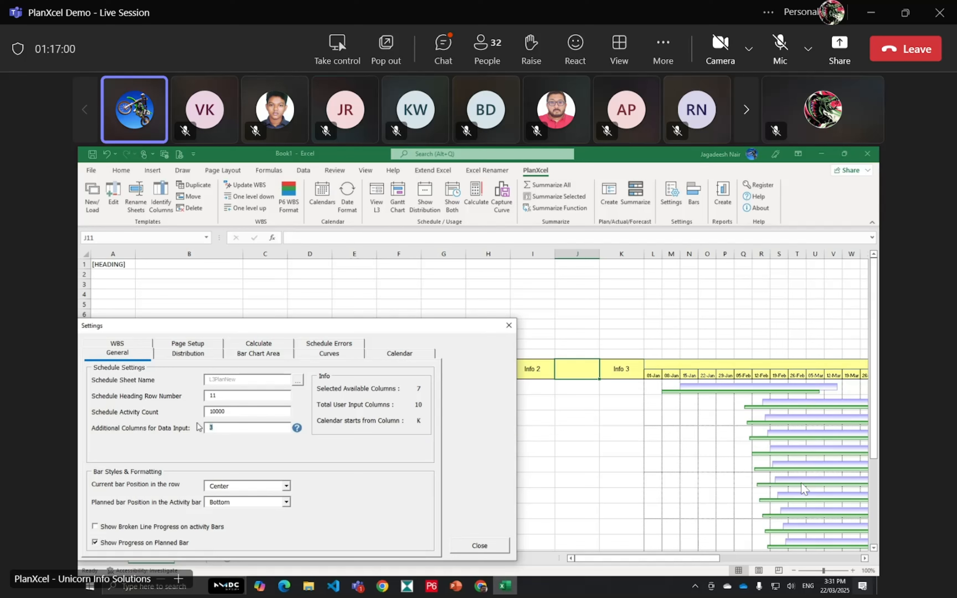
pyautogui.write('4')
pyautogui.press('Tab')
pyautogui.moveTo(419, 428)
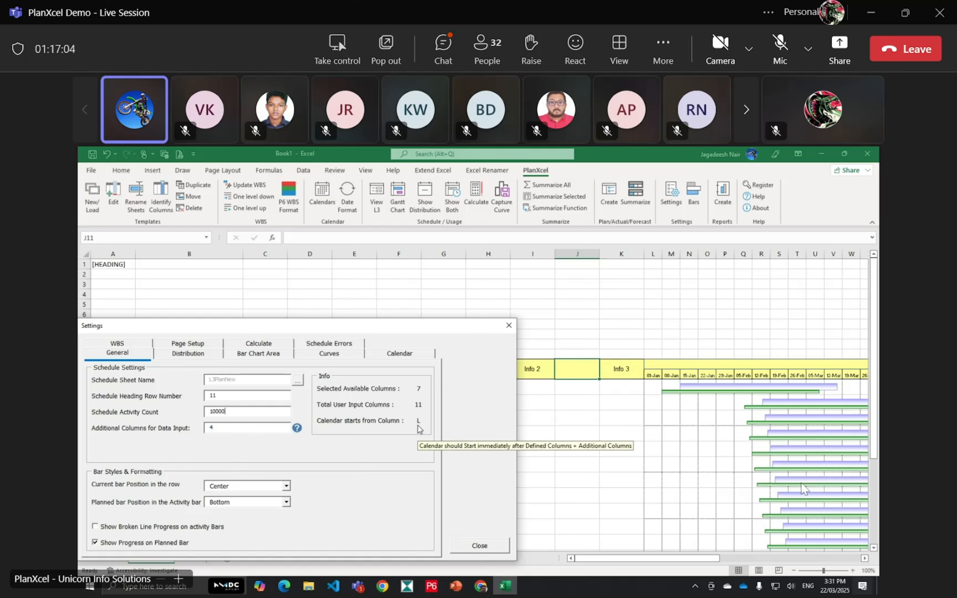
pyautogui.click(496, 546)
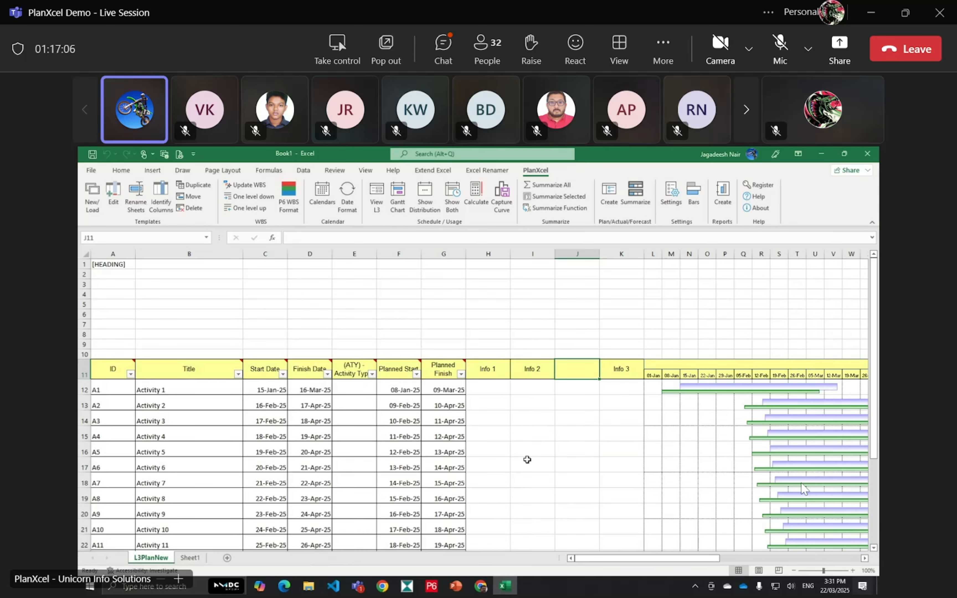
# Step: Regenerate the Gantt chart to include the inserted blank column and reduce the sheet zoom to 85%
pyautogui.click(528, 460)
pyautogui.click(393, 193)
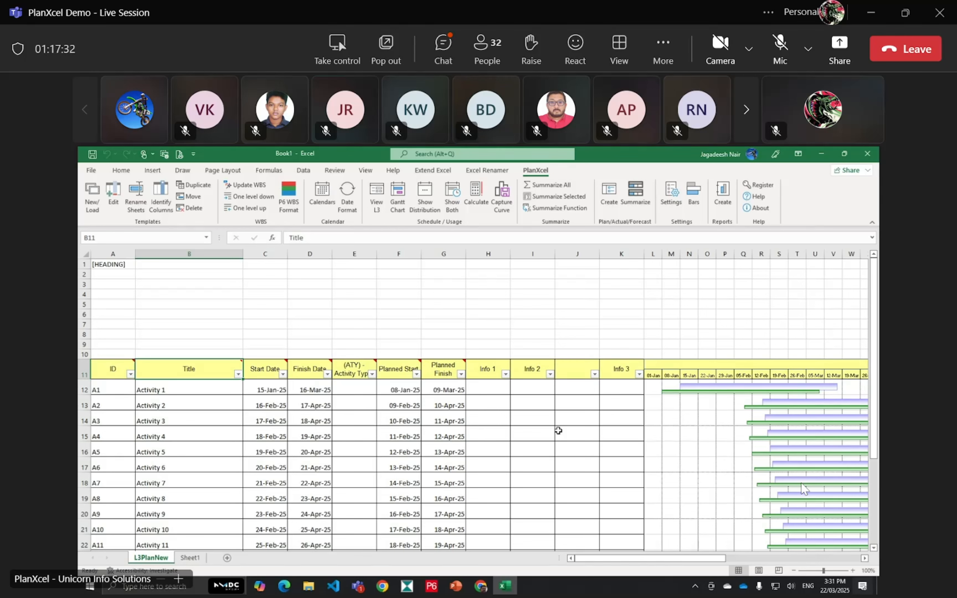
pyautogui.click(525, 435)
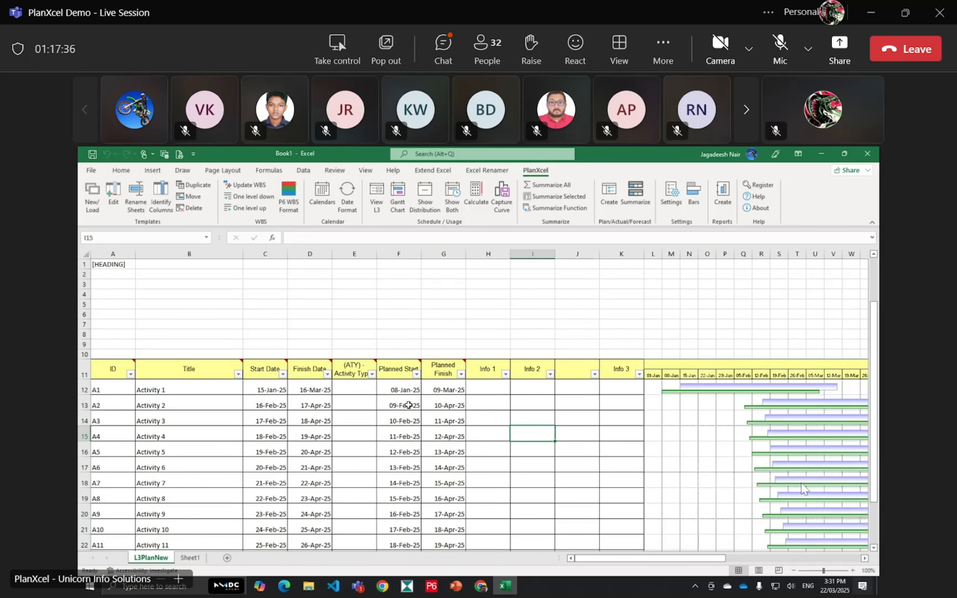
pyautogui.scroll(-1, 393, 412)
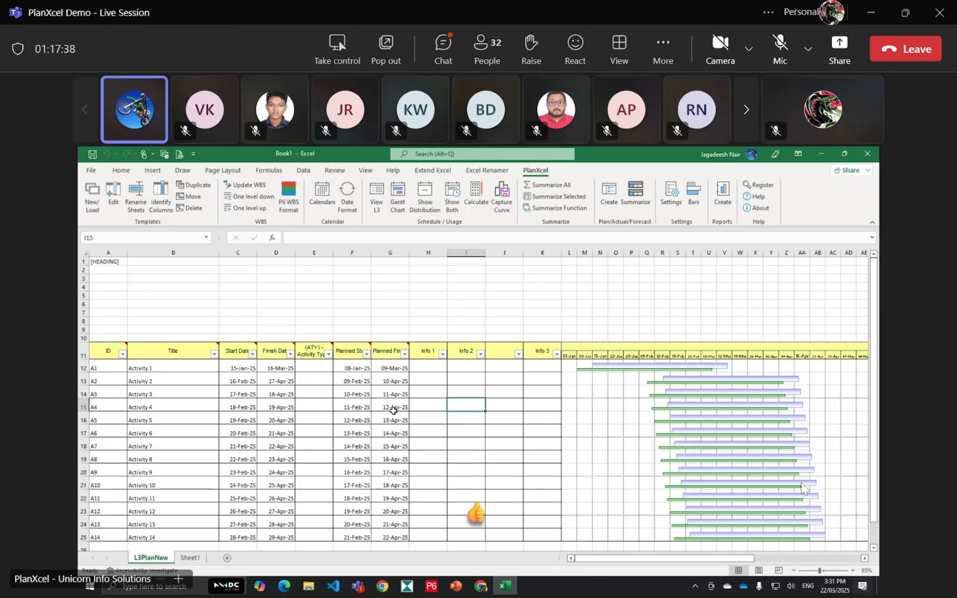
pyautogui.click(504, 481)
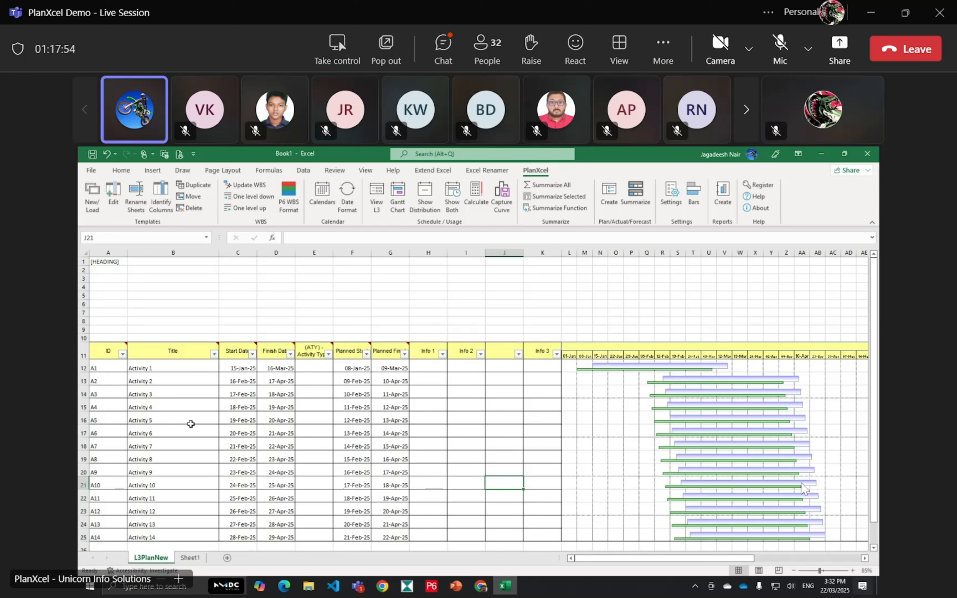
# Step: Try to lower Activity 2 through Activity 7 one WBS level and accept adding the required Parent ID and WBS Level columns
pyautogui.moveTo(120, 371); pyautogui.dragTo(116, 540)
pyautogui.click(162, 471)
pyautogui.moveTo(154, 377); pyautogui.dragTo(157, 436)
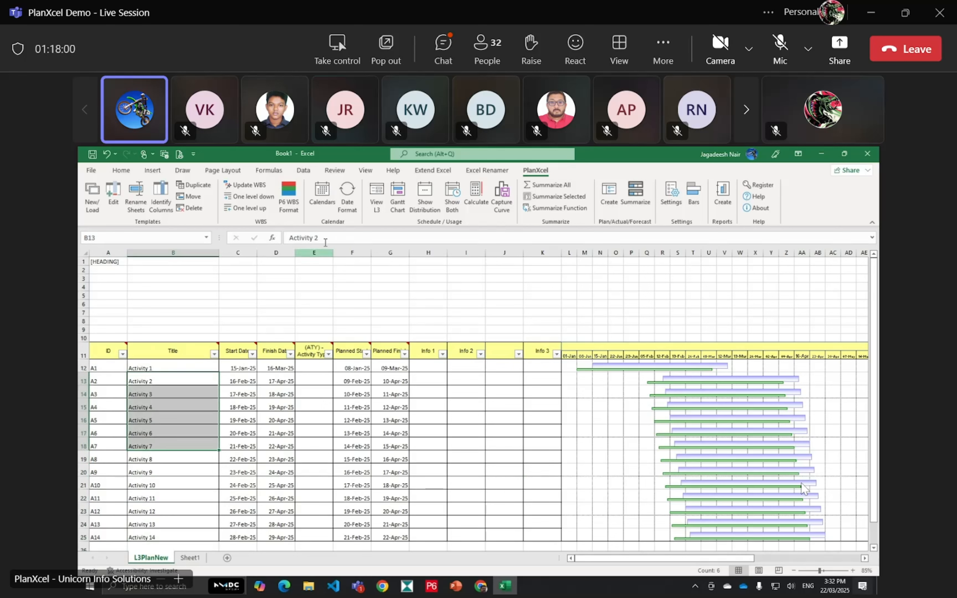
pyautogui.click(249, 197)
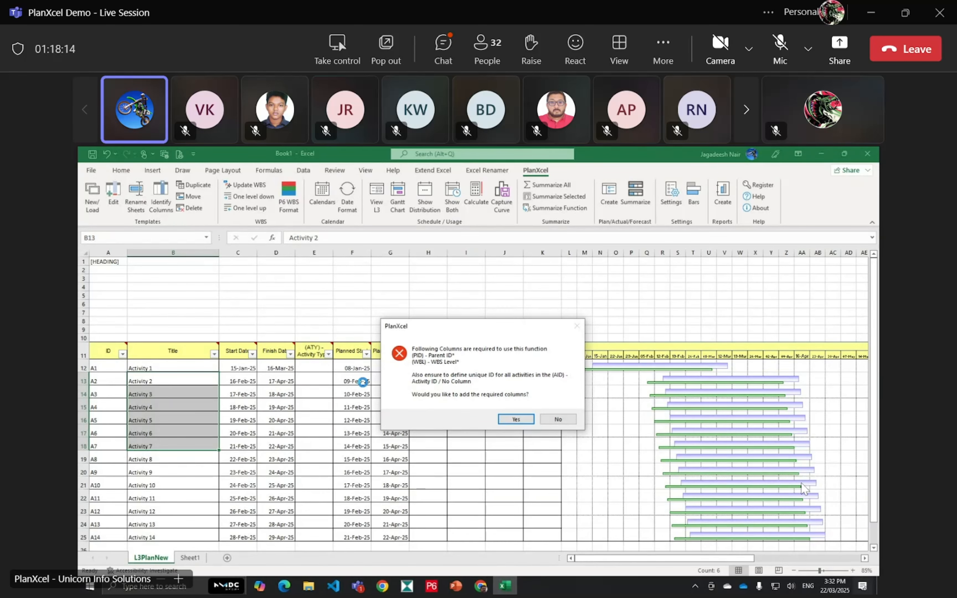
pyautogui.click(515, 420)
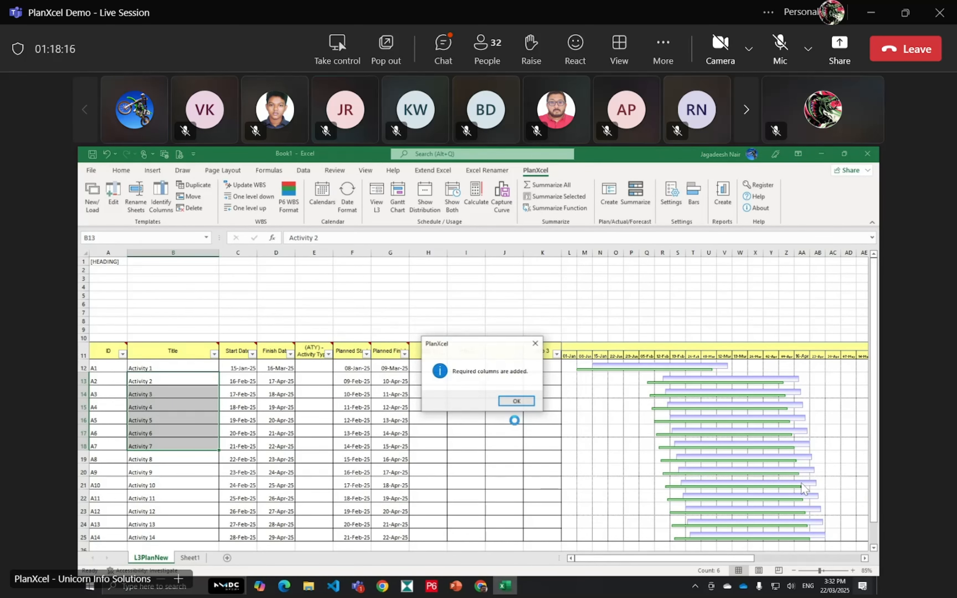
pyautogui.click(510, 400)
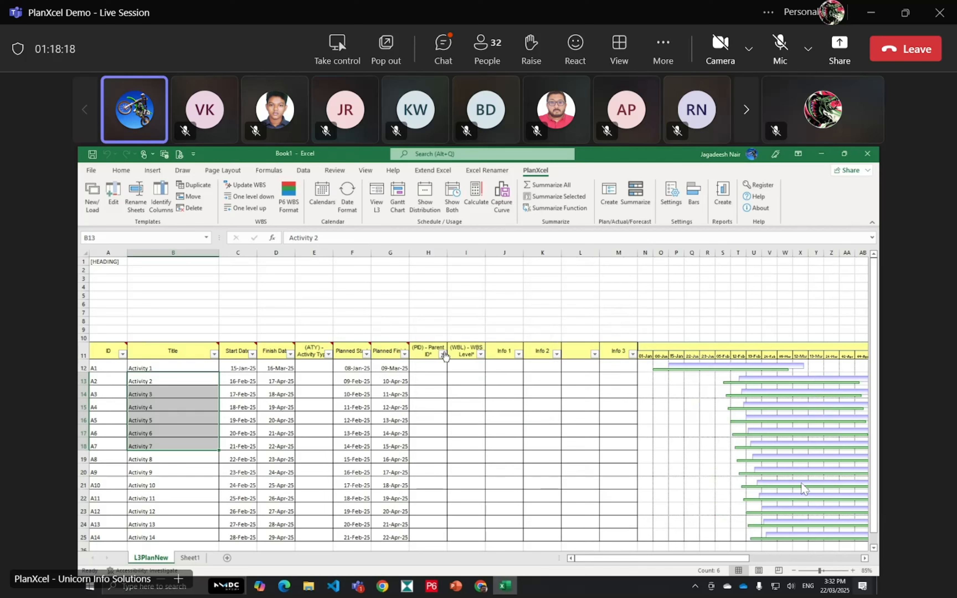
# Step: Move Activity 2 through Activity 7 one WBS level down beneath Activity 1
pyautogui.moveTo(431, 350); pyautogui.dragTo(458, 541)
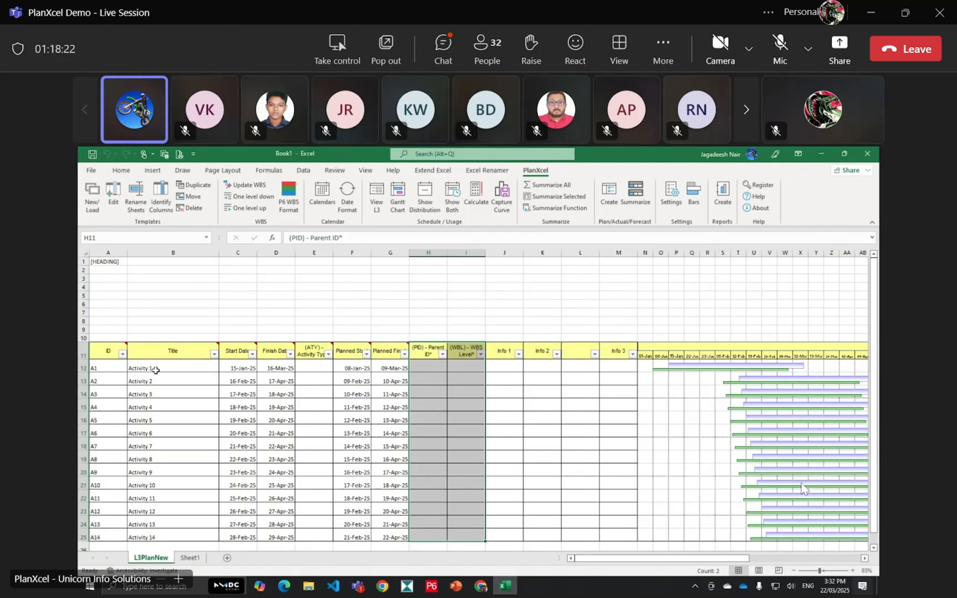
pyautogui.moveTo(156, 381); pyautogui.dragTo(155, 445)
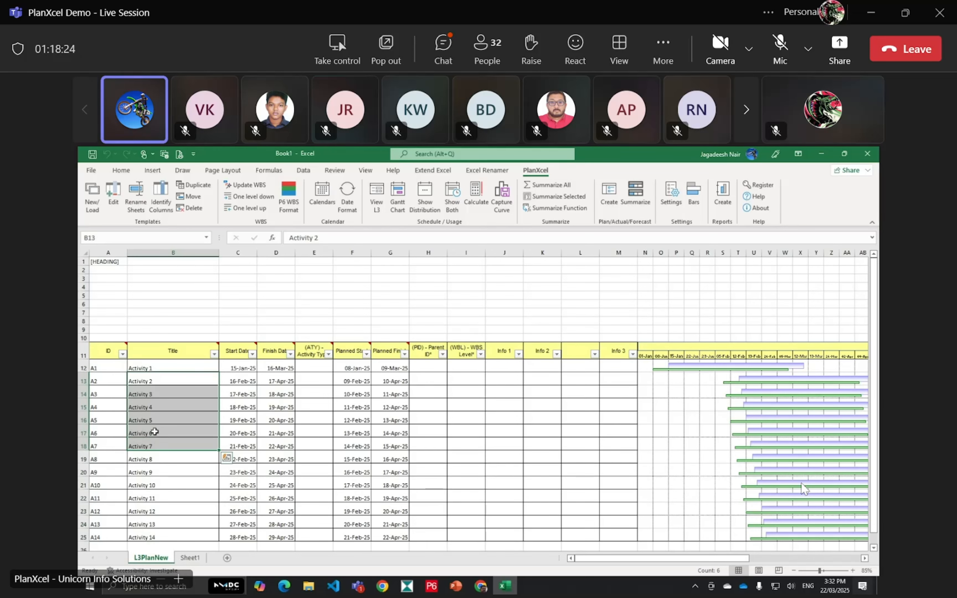
pyautogui.click(249, 197)
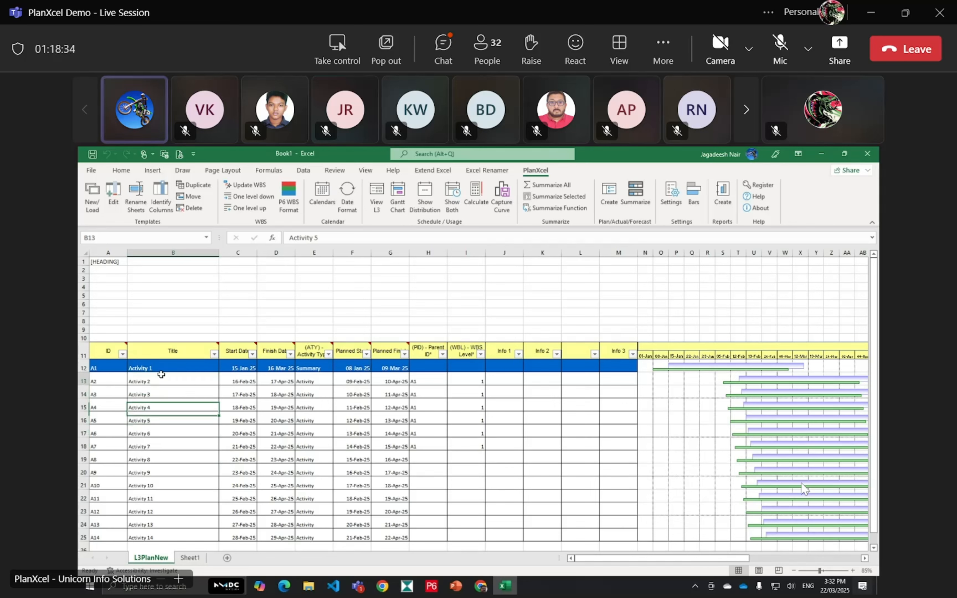
# Step: Turn on indentation of activity titles by WBS level in the WBS settings
pyautogui.moveTo(161, 380); pyautogui.dragTo(166, 446)
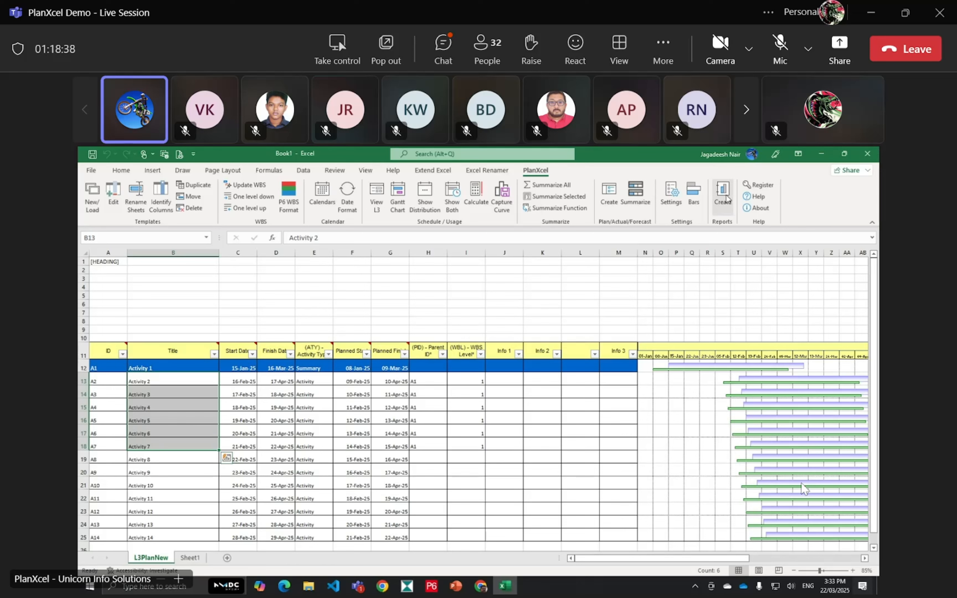
pyautogui.click(671, 194)
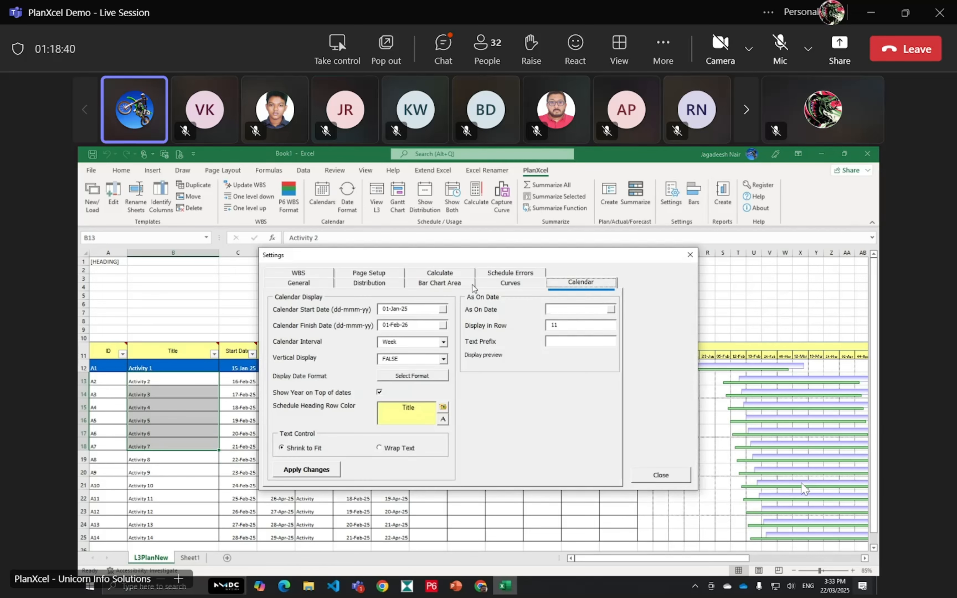
pyautogui.click(323, 281)
pyautogui.click(322, 275)
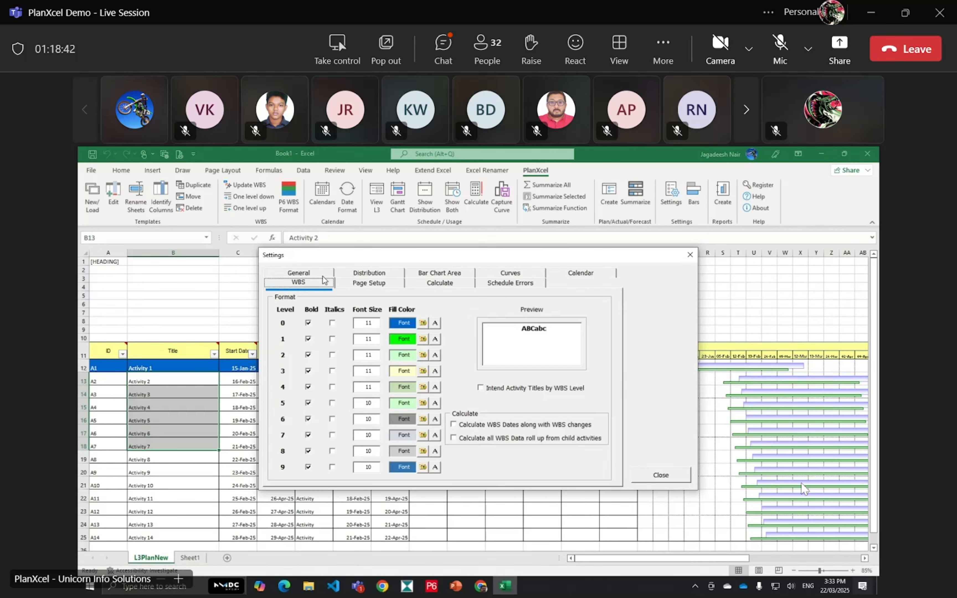
pyautogui.click(482, 390)
pyautogui.click(654, 476)
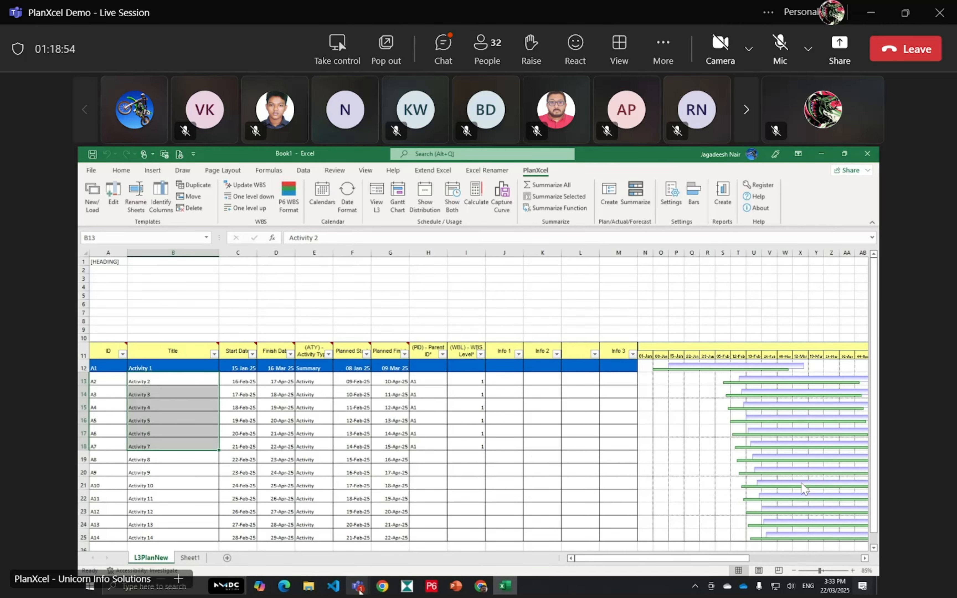
pyautogui.moveTo(360, 587)
pyautogui.click(387, 538)
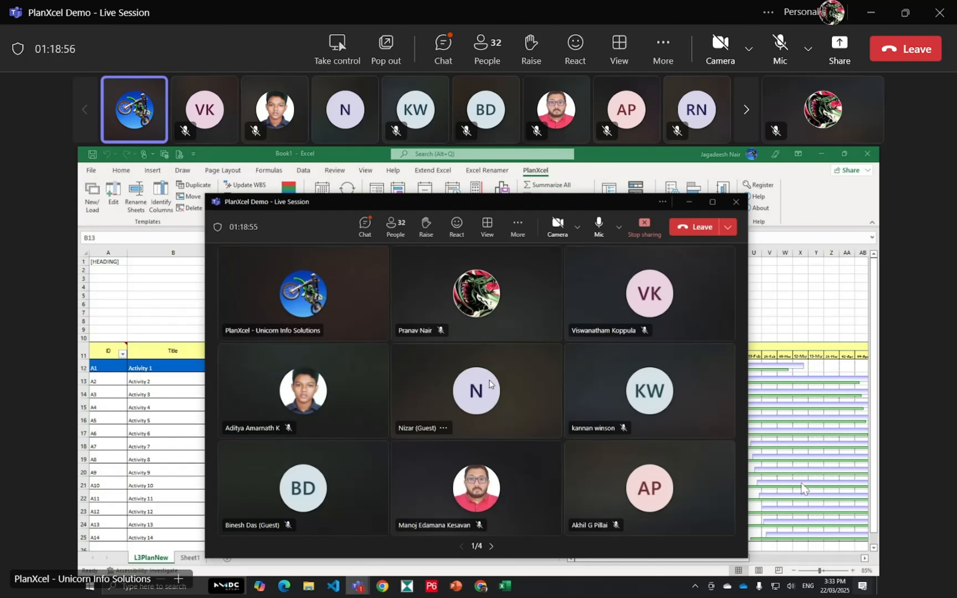
pyautogui.moveTo(499, 407)
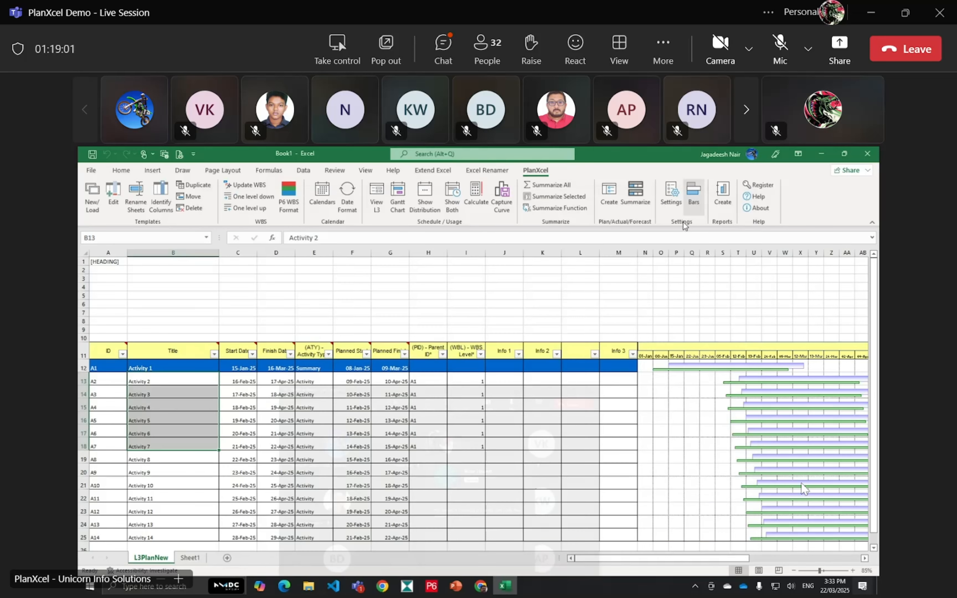
# Step: Reapply the WBS level of Activity 2 through Activity 7 so that their titles are indented
pyautogui.click(689, 201)
pyautogui.moveTo(154, 379); pyautogui.dragTo(218, 450)
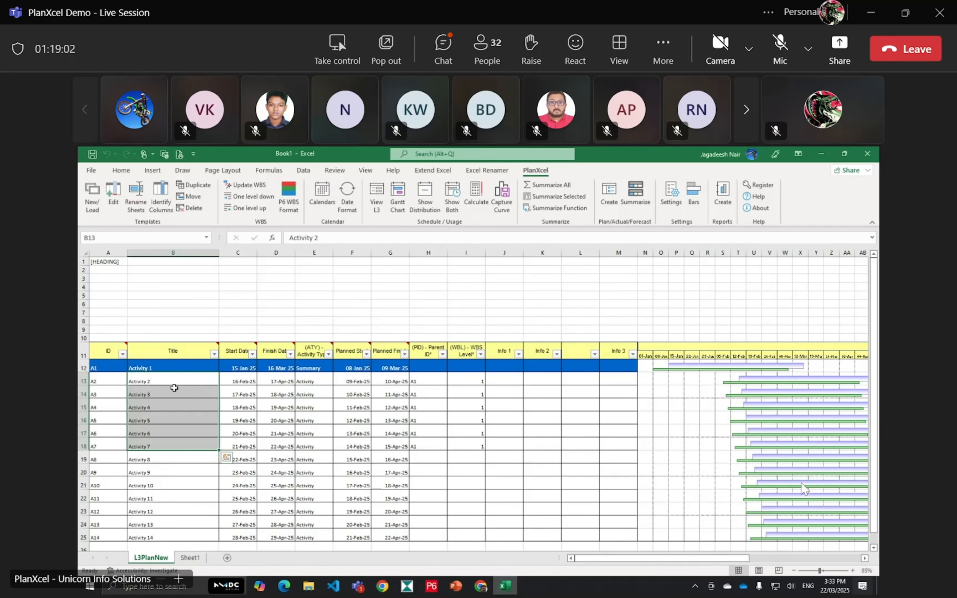
pyautogui.click(268, 202)
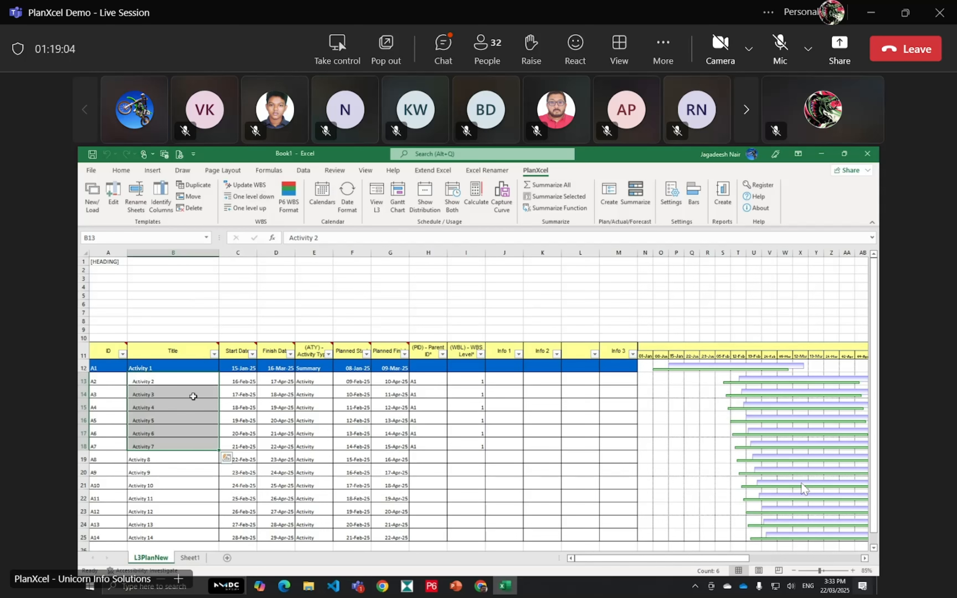
pyautogui.moveTo(159, 383); pyautogui.dragTo(182, 451)
pyautogui.click(179, 494)
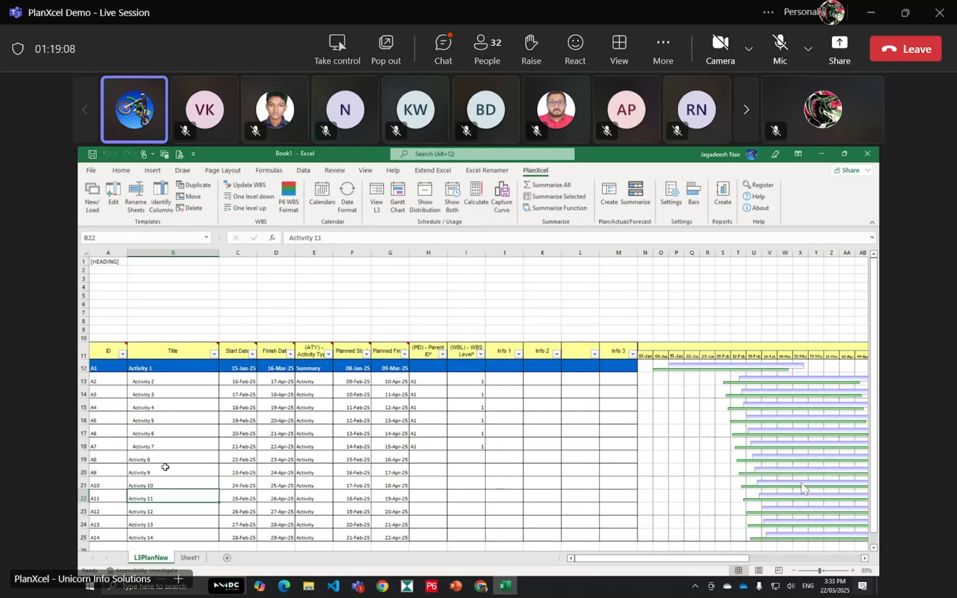
# Step: Move Activity 9 through Activity 13 one WBS level down beneath Activity 8
pyautogui.moveTo(165, 468); pyautogui.dragTo(170, 524)
pyautogui.click(253, 196)
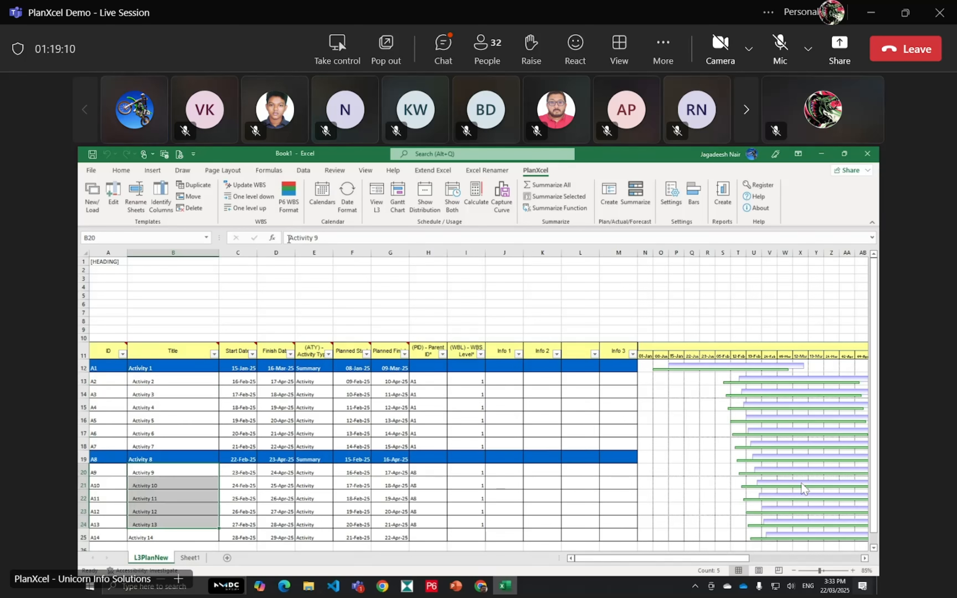
pyautogui.click(152, 521)
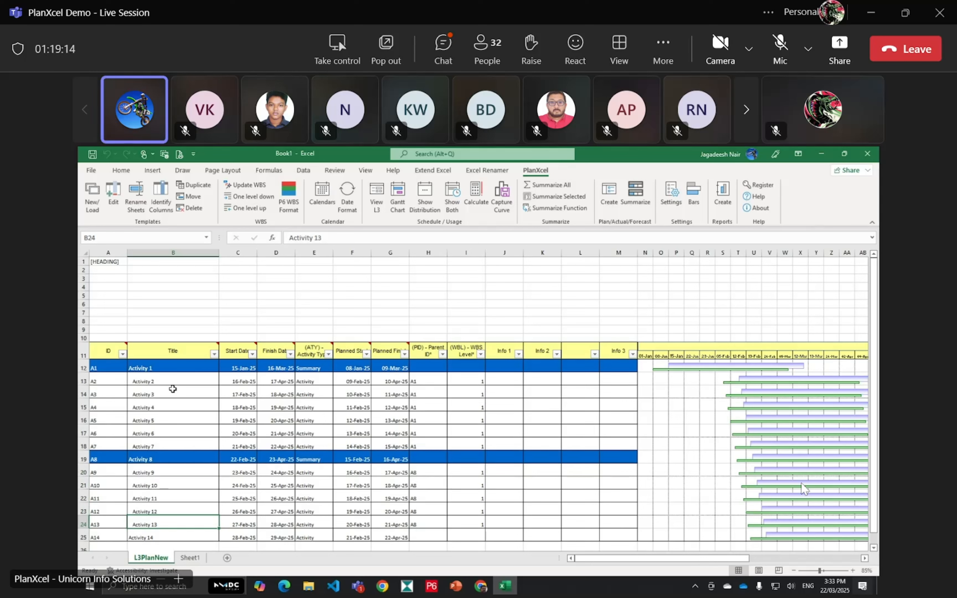
# Step: Nest Activity 3 through Activity 7 beneath Activity 2, and Activity 4 through Activity 7 one further level down beneath Activity 3
pyautogui.moveTo(173, 390); pyautogui.dragTo(174, 445)
pyautogui.click(253, 196)
pyautogui.moveTo(182, 406); pyautogui.dragTo(185, 445)
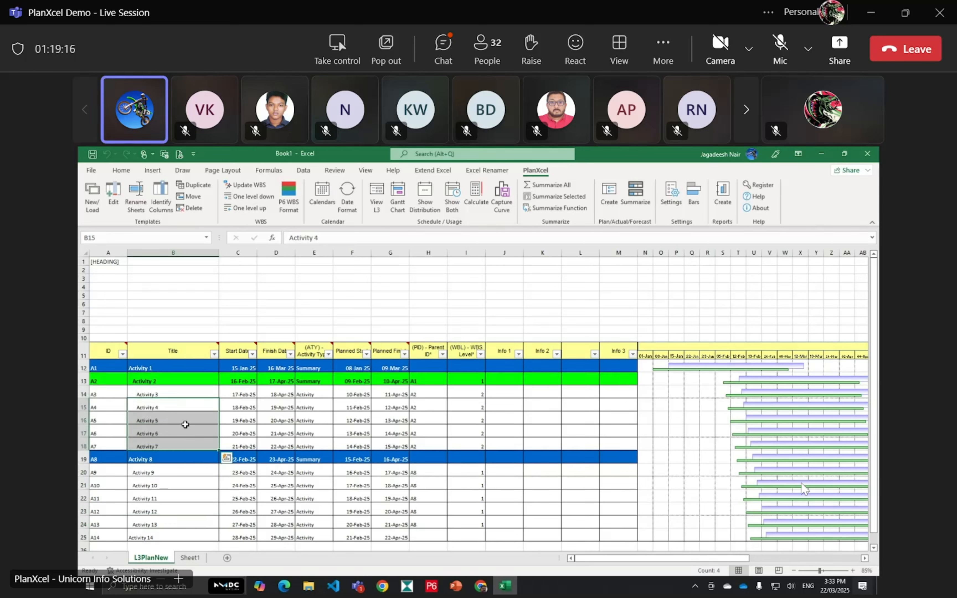
pyautogui.click(246, 199)
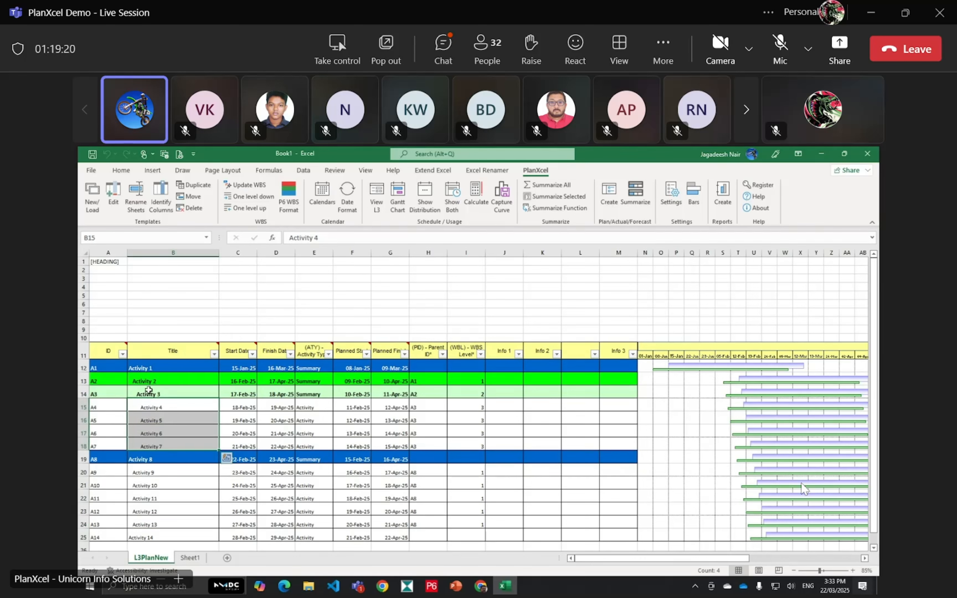
pyautogui.click(203, 392)
pyautogui.click(185, 425)
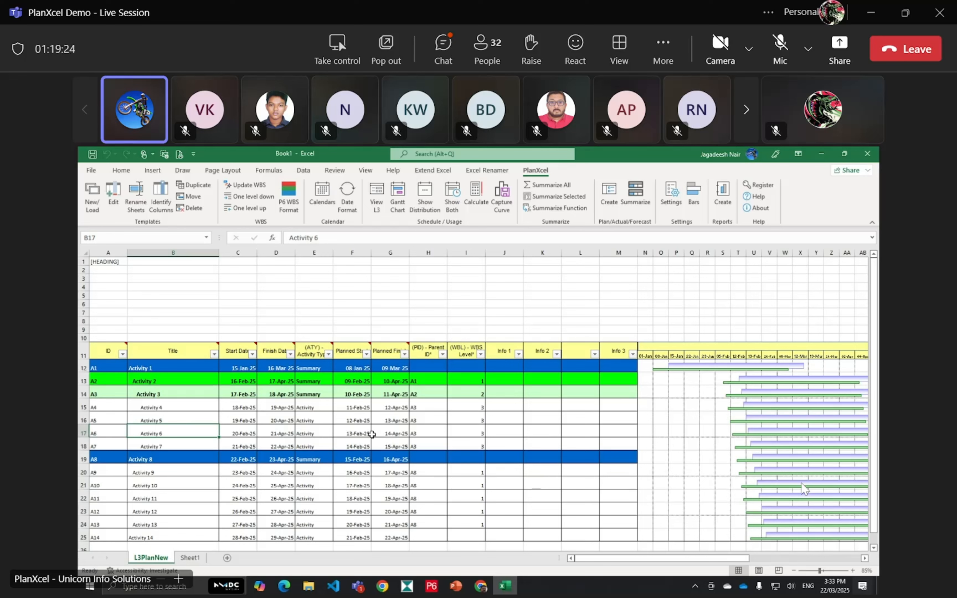
# Step: Examine the Activity Type column to compare the types assigned to the WBS summary rows and the ordinary activities
pyautogui.moveTo(312, 370); pyautogui.dragTo(307, 528)
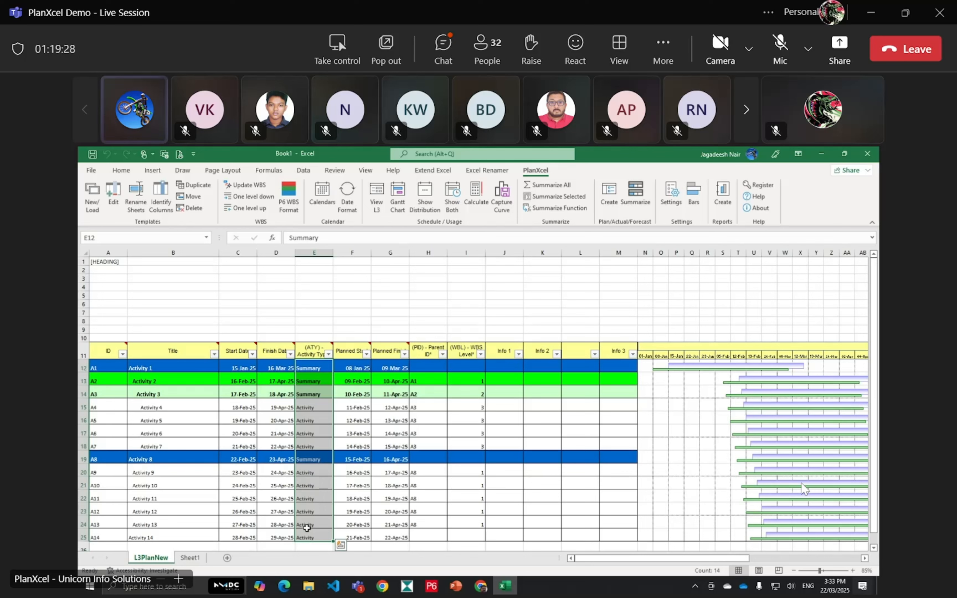
pyautogui.moveTo(319, 368); pyautogui.dragTo(318, 532)
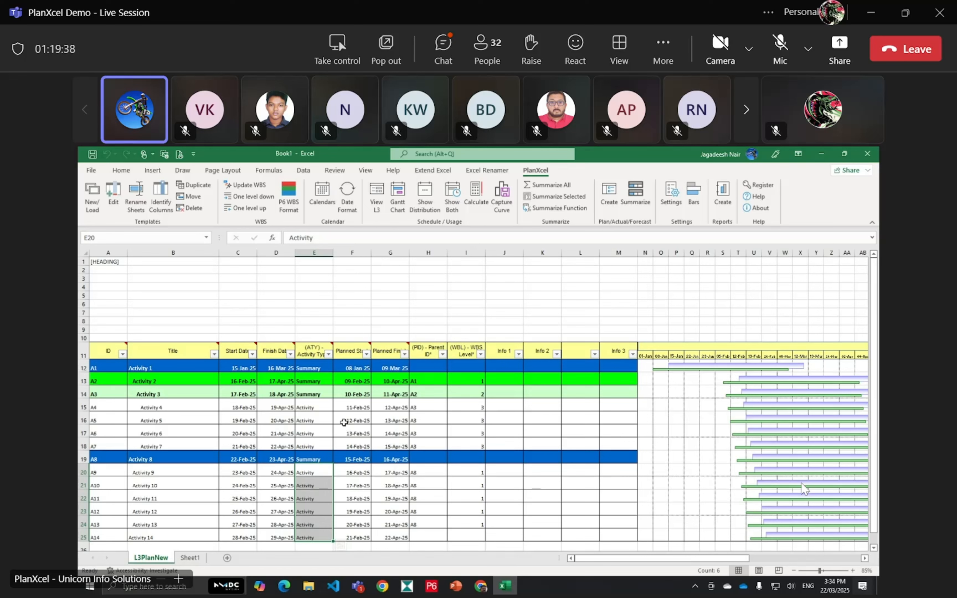
pyautogui.moveTo(314, 405); pyautogui.dragTo(312, 445)
pyautogui.moveTo(321, 368); pyautogui.dragTo(320, 391)
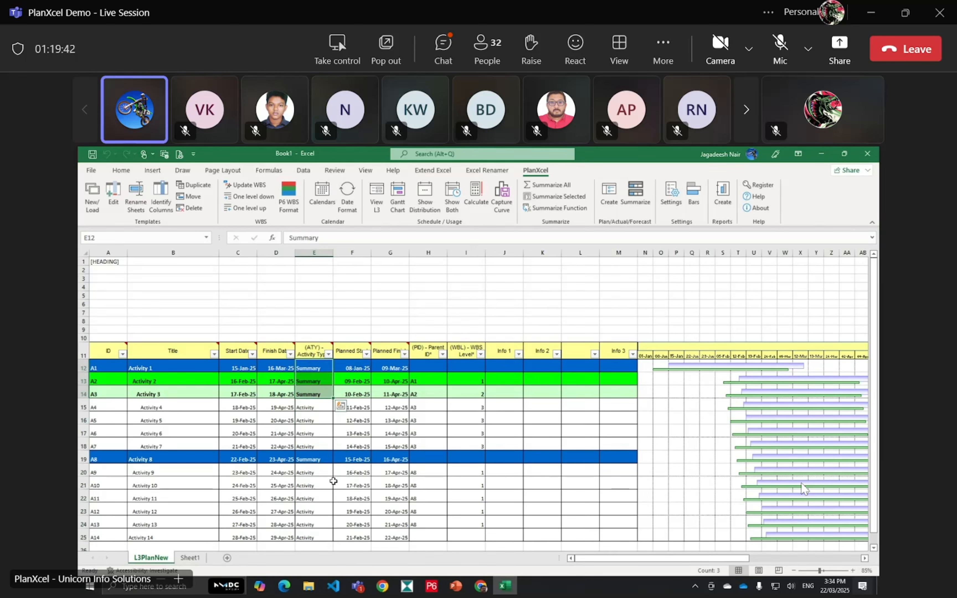
pyautogui.click(314, 395)
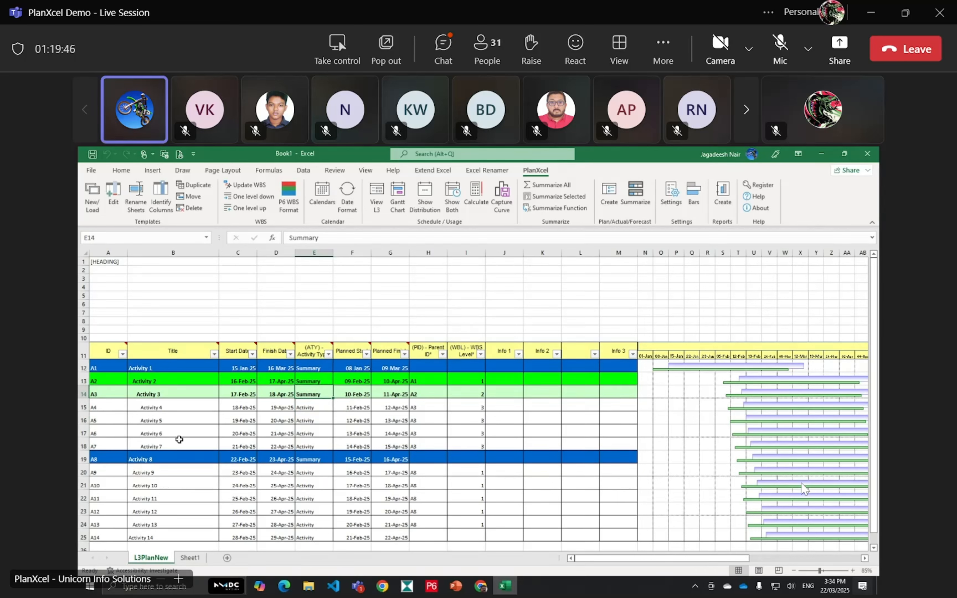
# Step: Update the WBS to roll the activity dates up into the summary rows, and redraw the Gantt chart bars
pyautogui.click(313, 422)
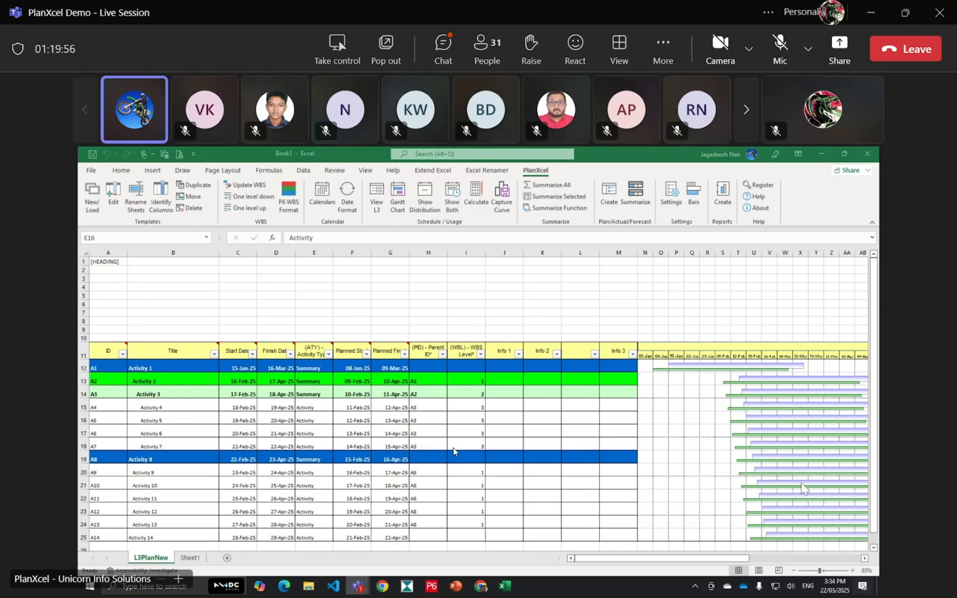
pyautogui.moveTo(242, 407); pyautogui.dragTo(242, 445)
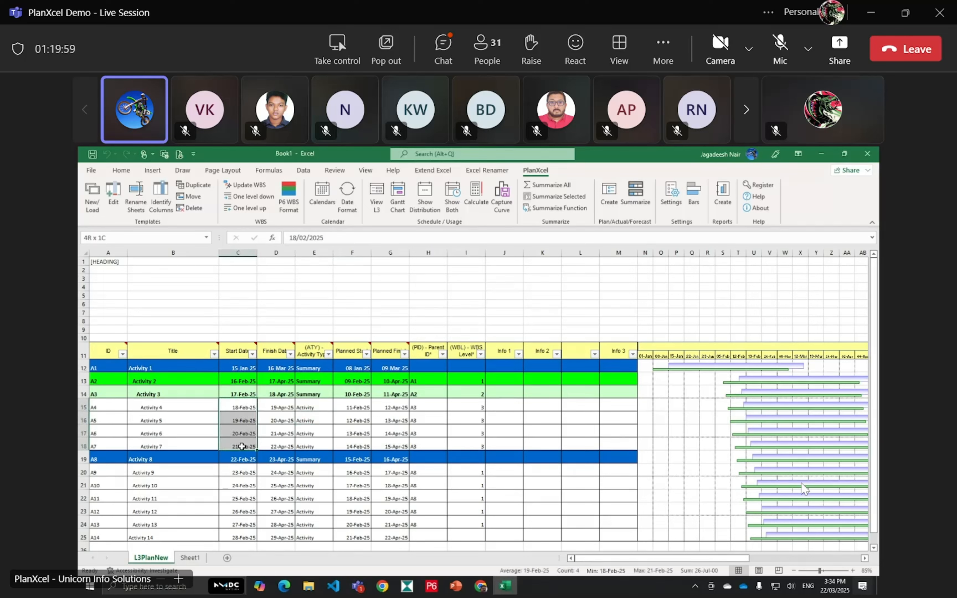
pyautogui.click(260, 186)
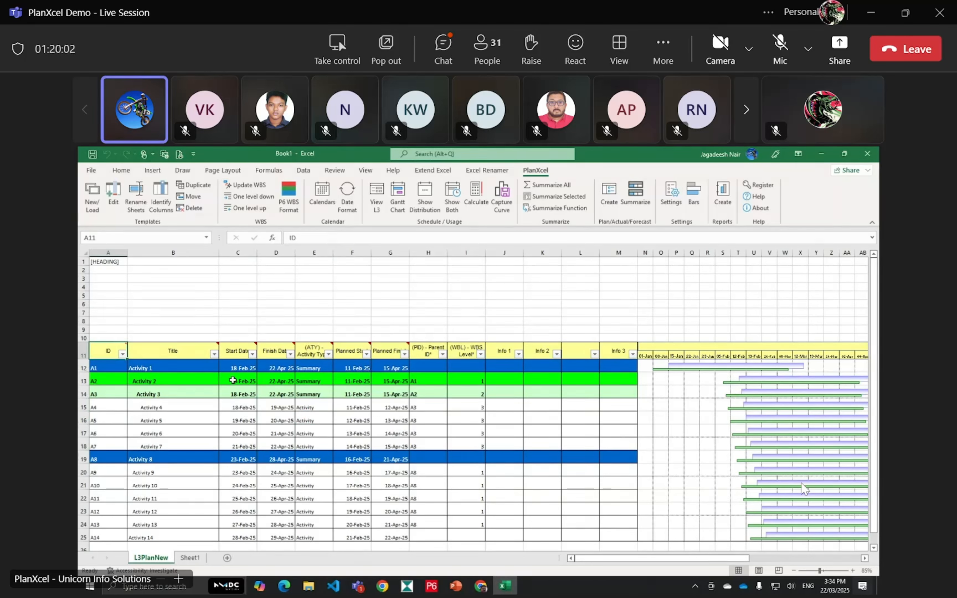
pyautogui.click(397, 196)
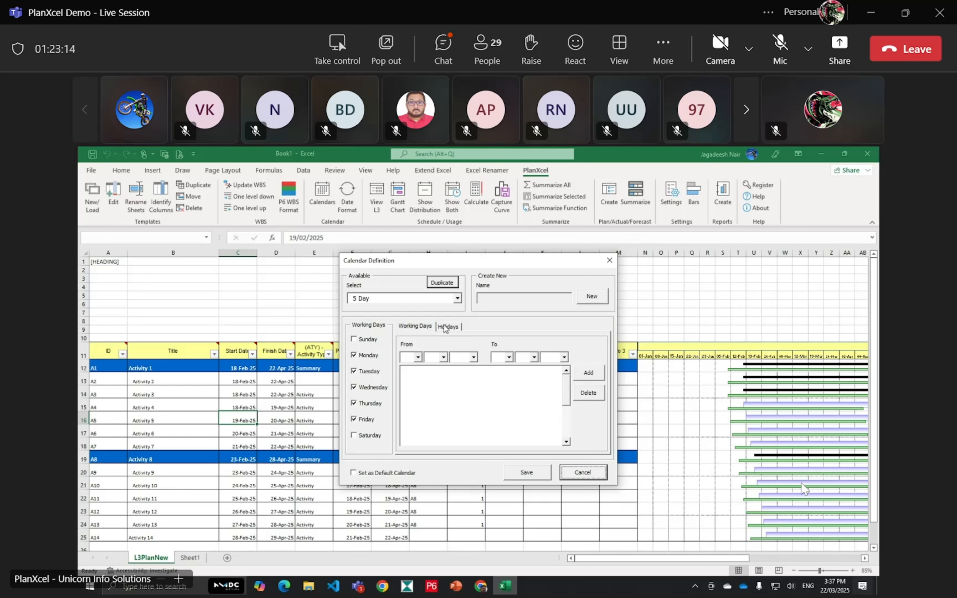
# Step: Review the working days of the All Day Work calendar in the calendar definitions, and leave without saving
pyautogui.click(457, 299)
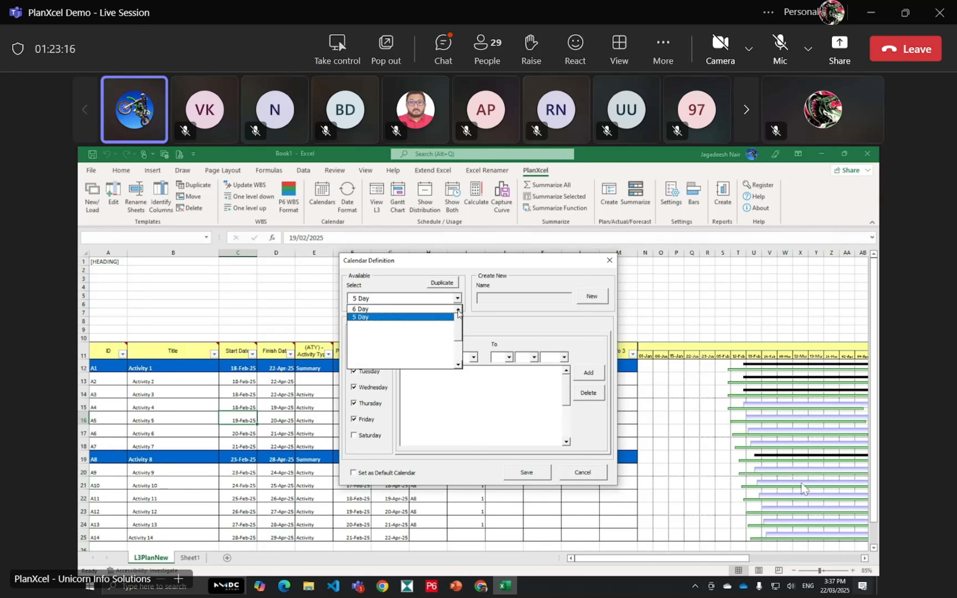
pyautogui.click(434, 311)
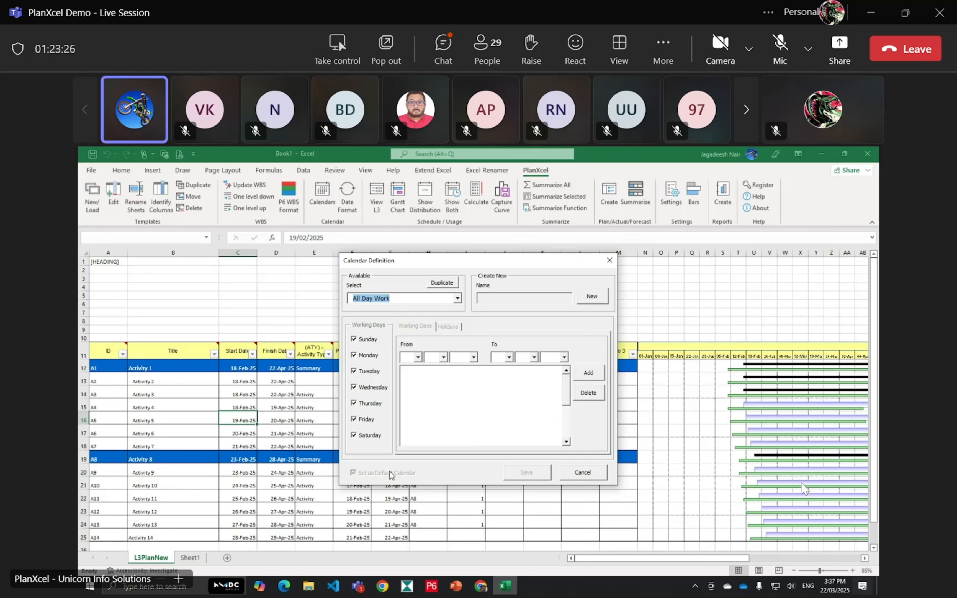
pyautogui.click(582, 473)
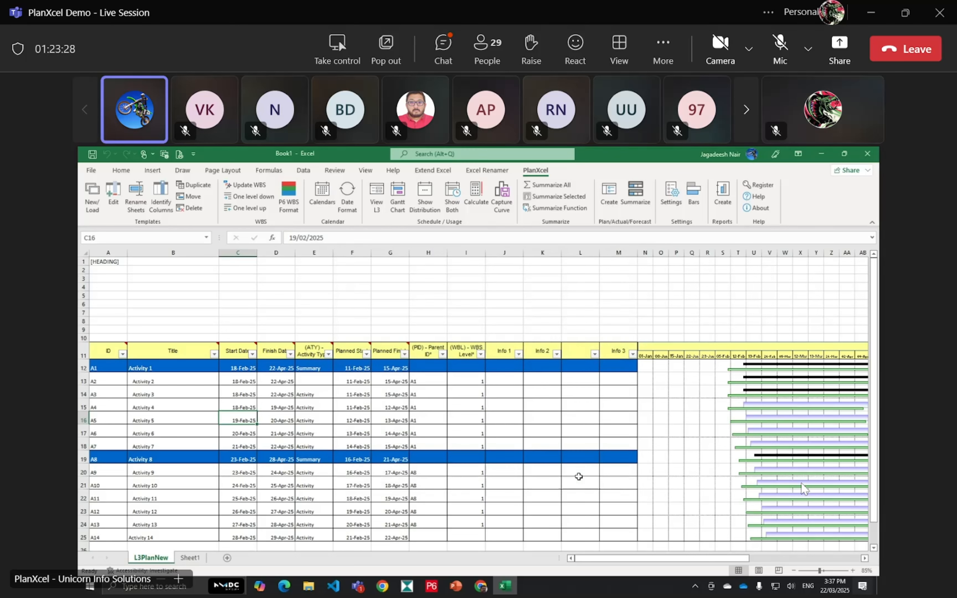
pyautogui.click(532, 430)
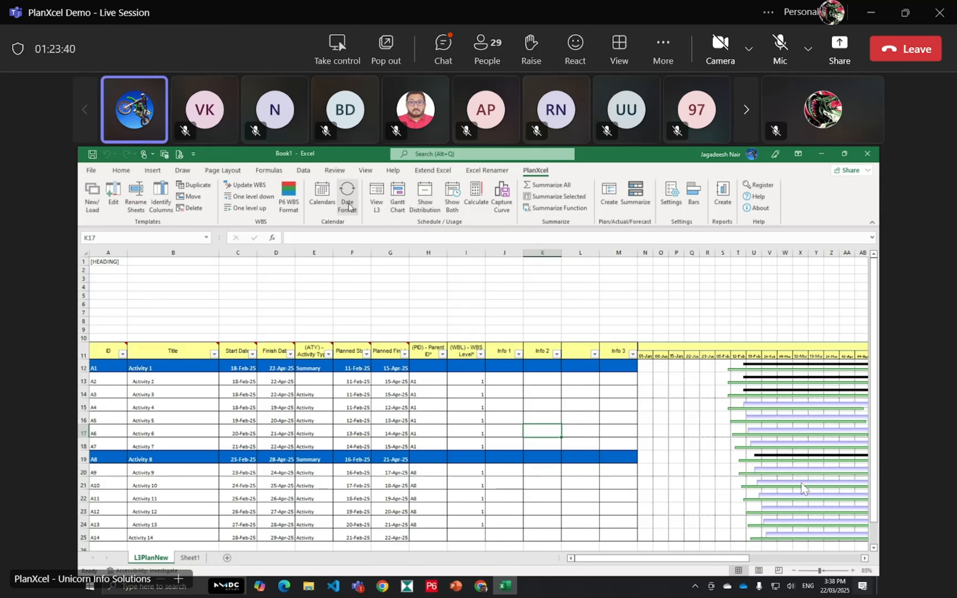
# Step: Cycle the date format of the first eleven timeline heading dates, 01-Jan to 12-Mar, to numeric day-month such as 15-01
pyautogui.moveTo(645, 355); pyautogui.dragTo(799, 356)
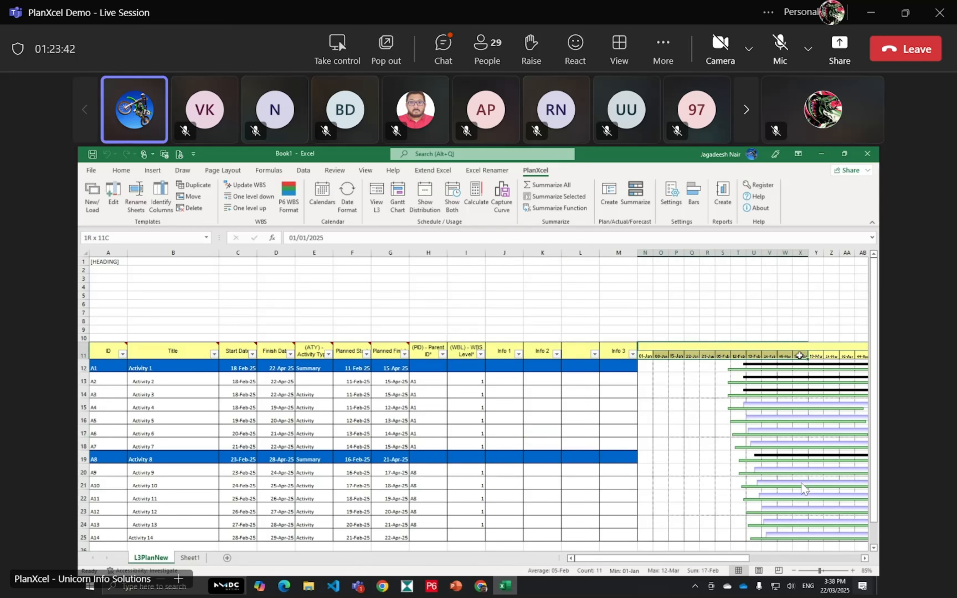
pyautogui.click(349, 200)
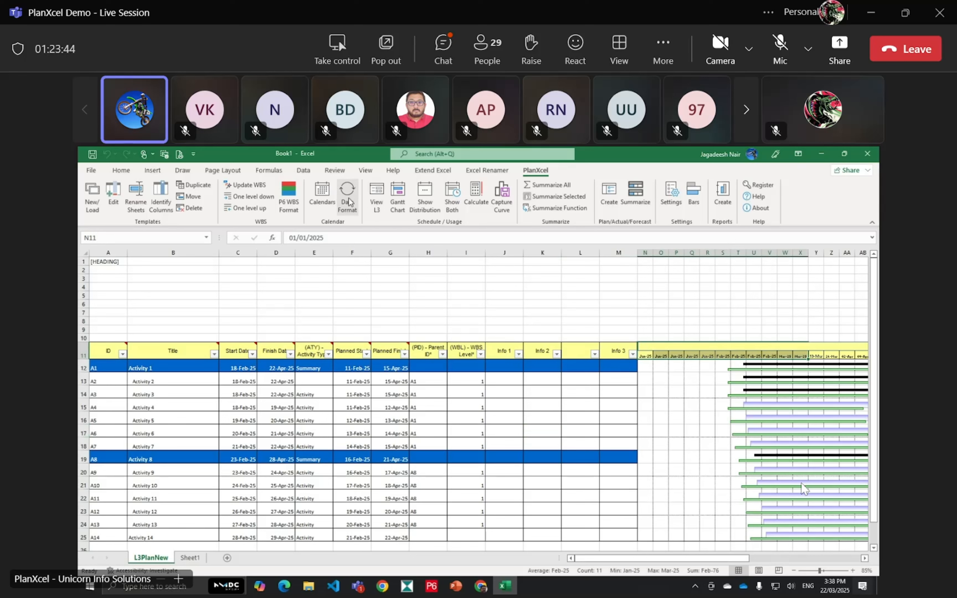
pyautogui.click(348, 201)
pyautogui.click(348, 202)
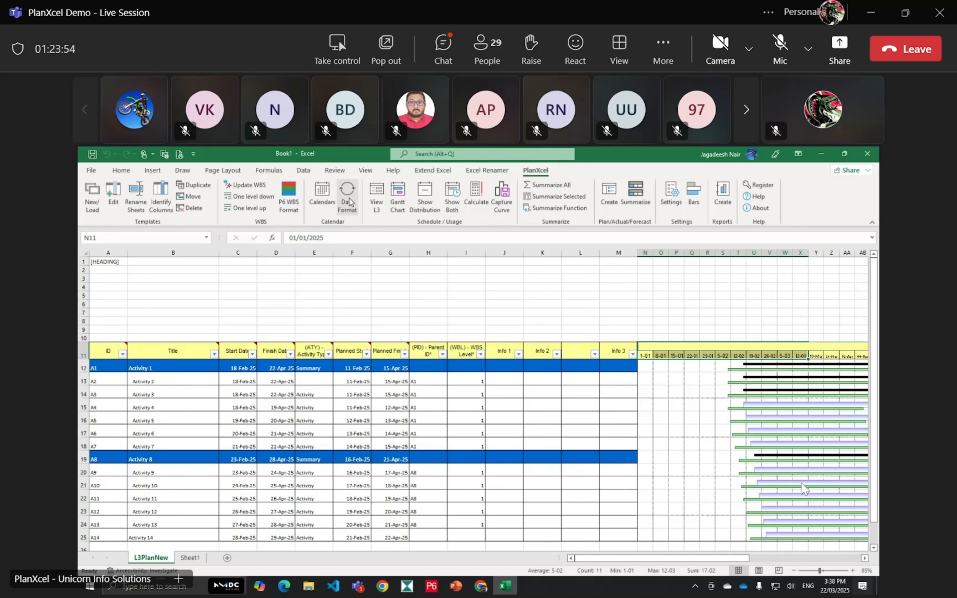
pyautogui.click(532, 422)
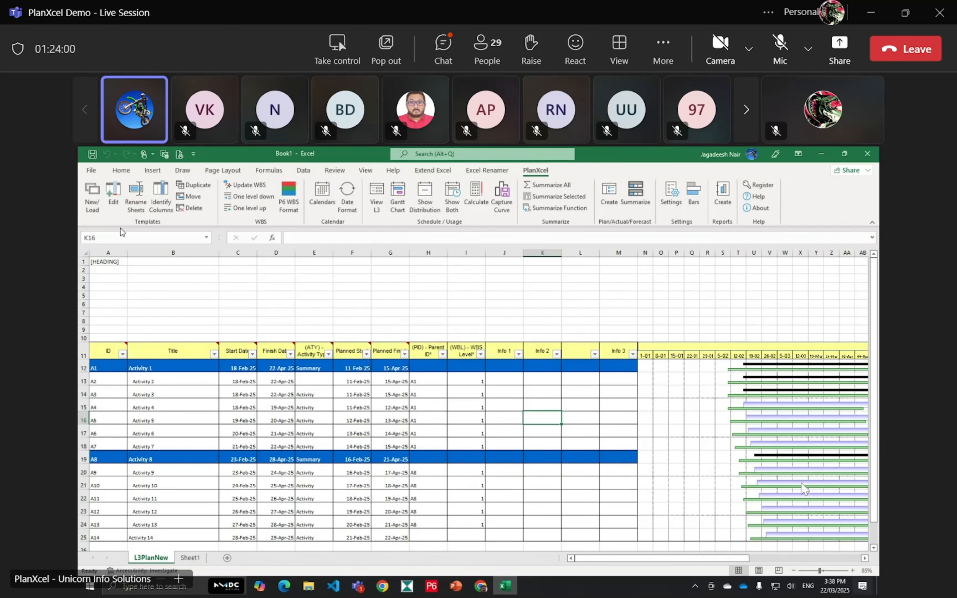
# Step: Add the (RDV) - Distribution Values column to the schedule template
pyautogui.click(113, 195)
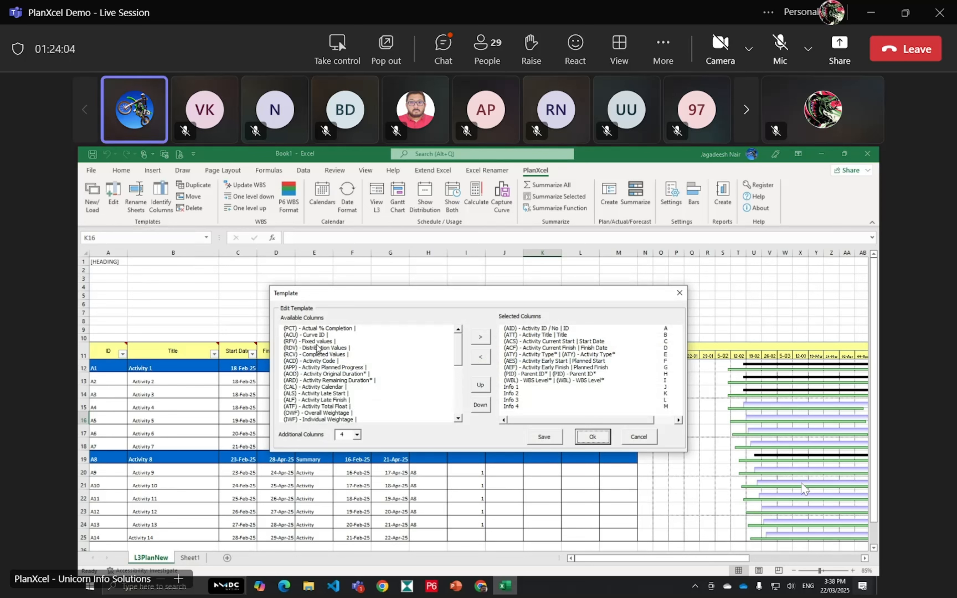
pyautogui.click(325, 350)
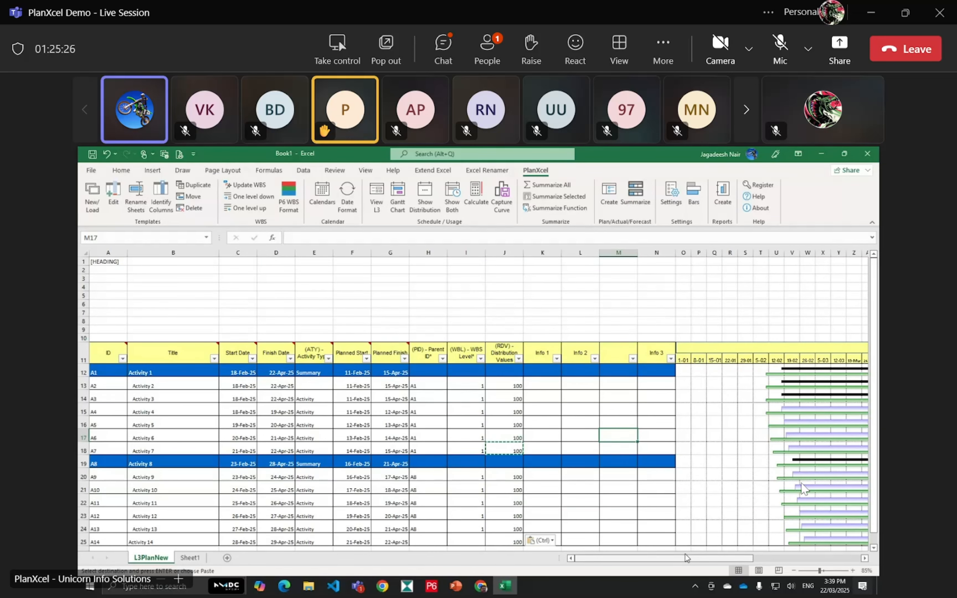
# Step: Review the start, finish, size and color definitions of the WBS, Current and Planned bars
pyautogui.click(695, 200)
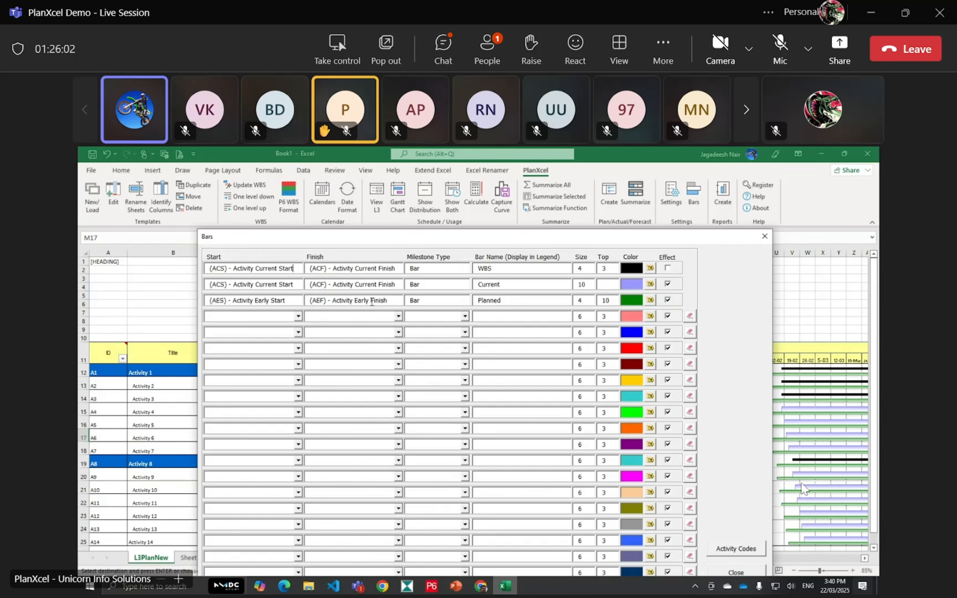
pyautogui.moveTo(596, 241); pyautogui.dragTo(539, 173)
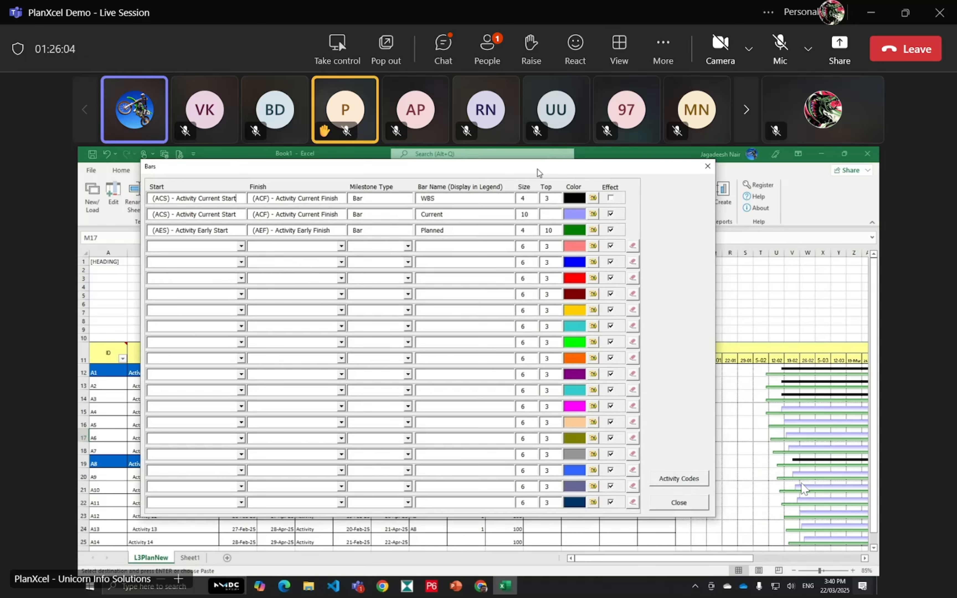
pyautogui.click(677, 503)
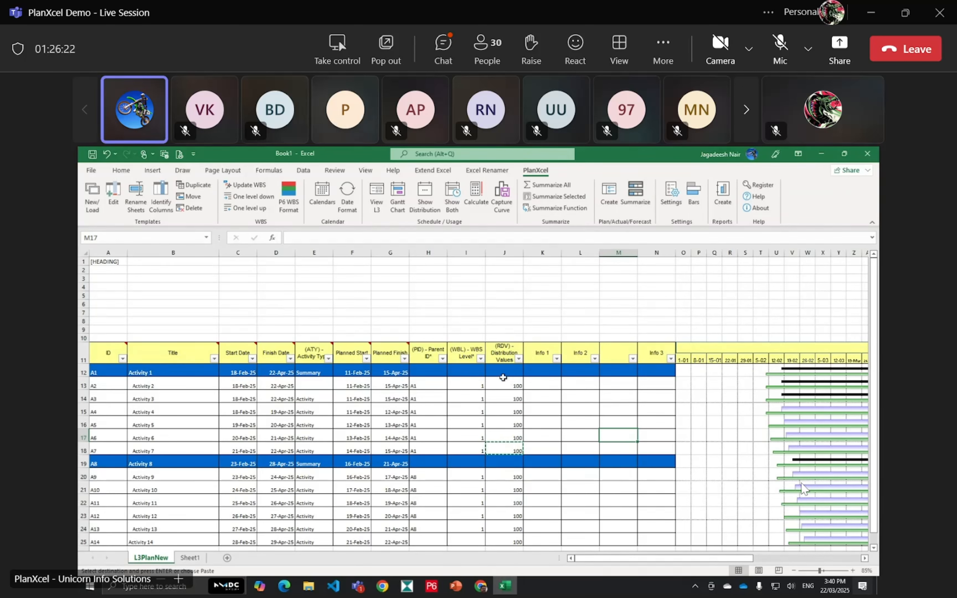
# Step: Show the weekly distribution of the activities' Distribution Values across the timeline in place of the bars
pyautogui.moveTo(511, 387); pyautogui.dragTo(518, 519)
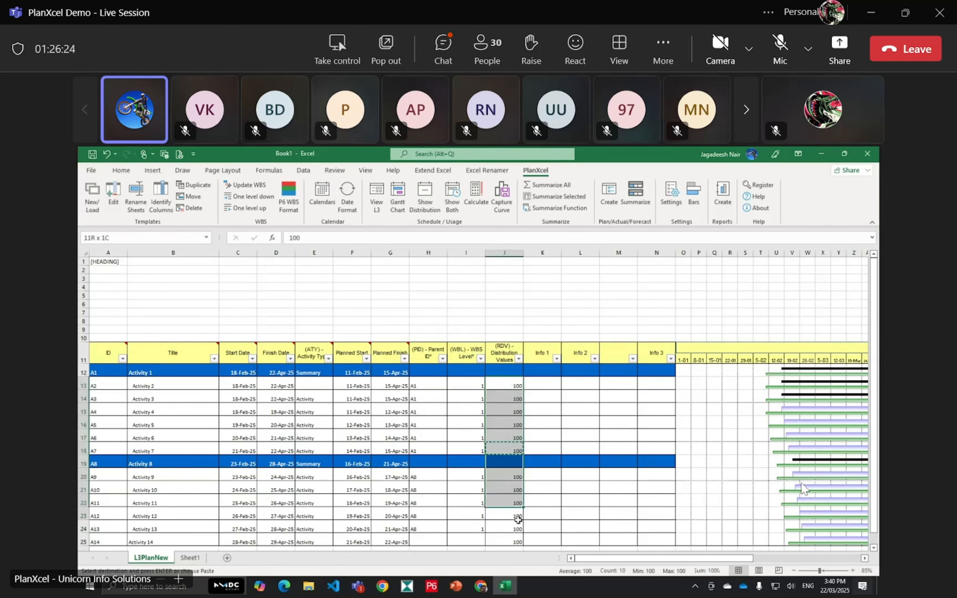
pyautogui.scroll(-1, 518, 519)
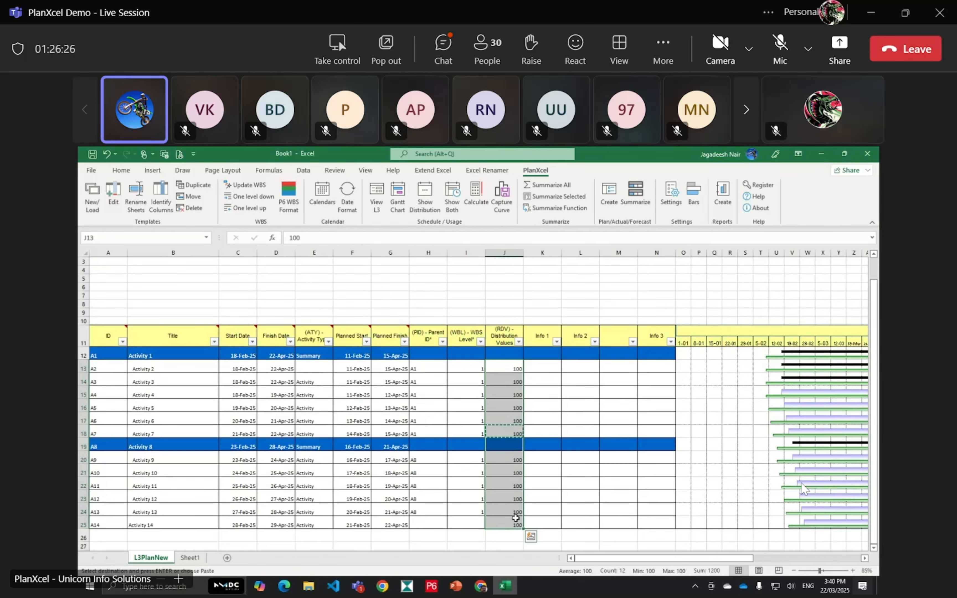
pyautogui.click(547, 441)
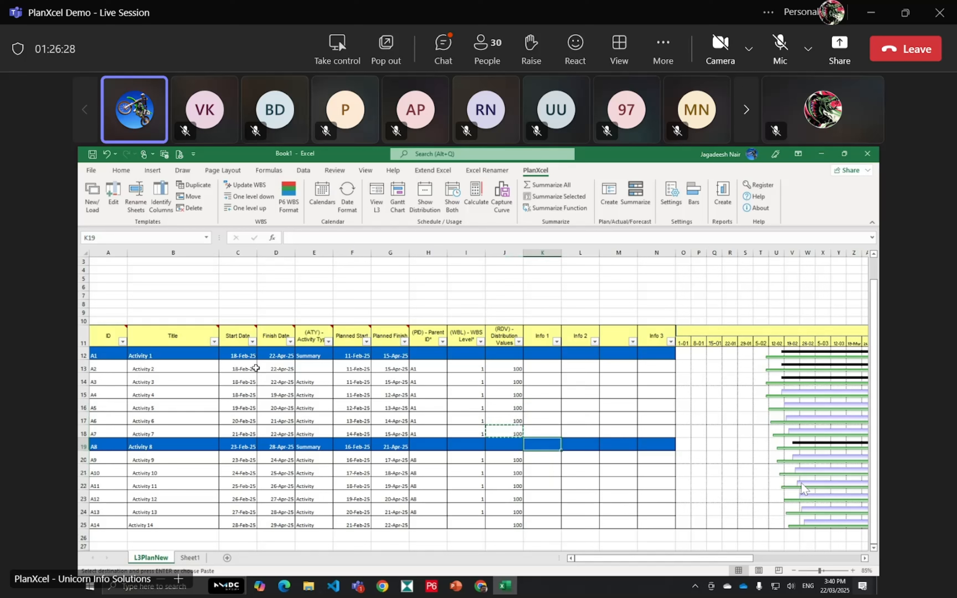
pyautogui.moveTo(247, 369); pyautogui.dragTo(279, 420)
pyautogui.click(282, 459)
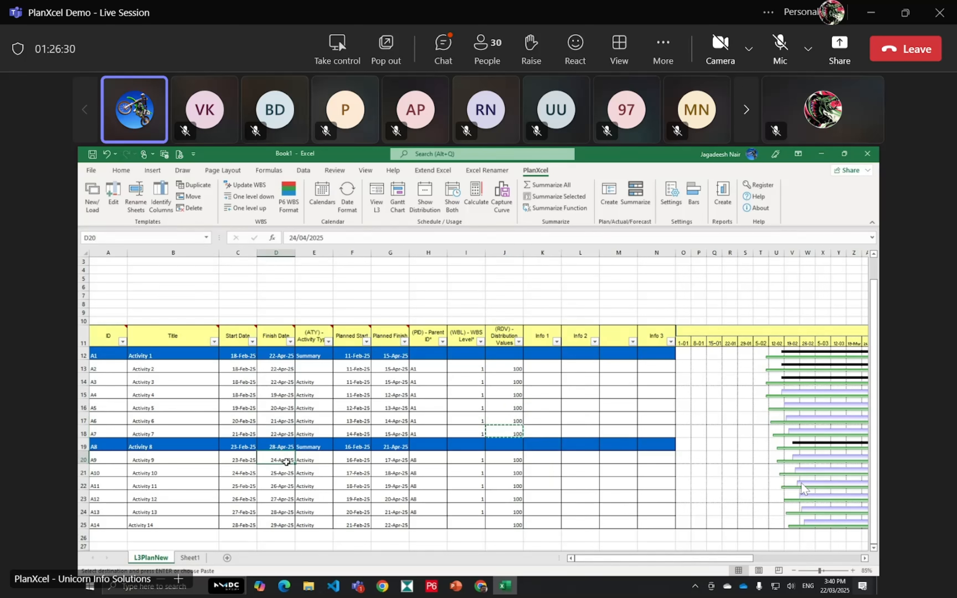
pyautogui.click(421, 202)
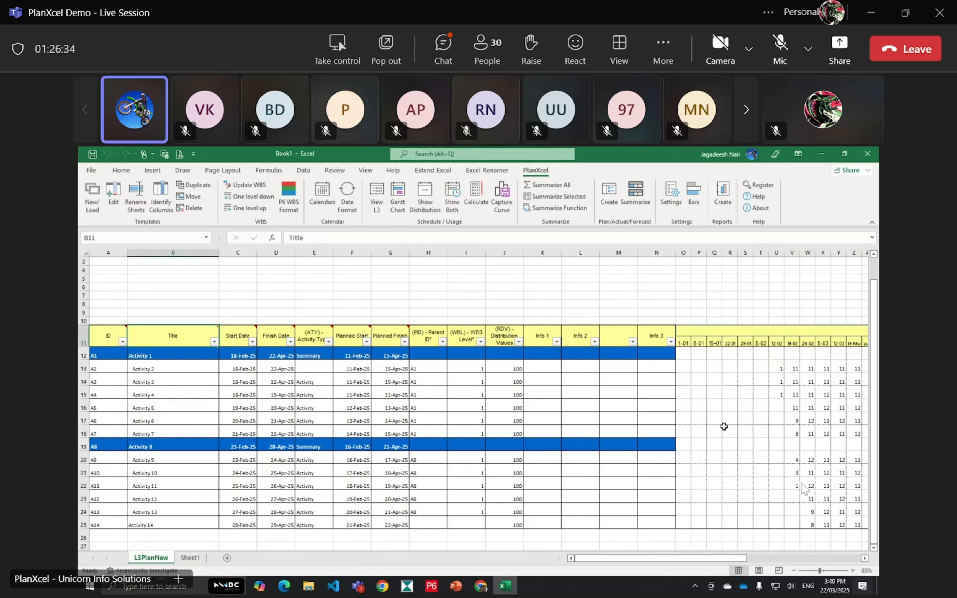
# Step: Examine the weekly distributed values of Activity 2 and Activity 4 against their Distribution Values total
pyautogui.hscroll(3, 633, 357)
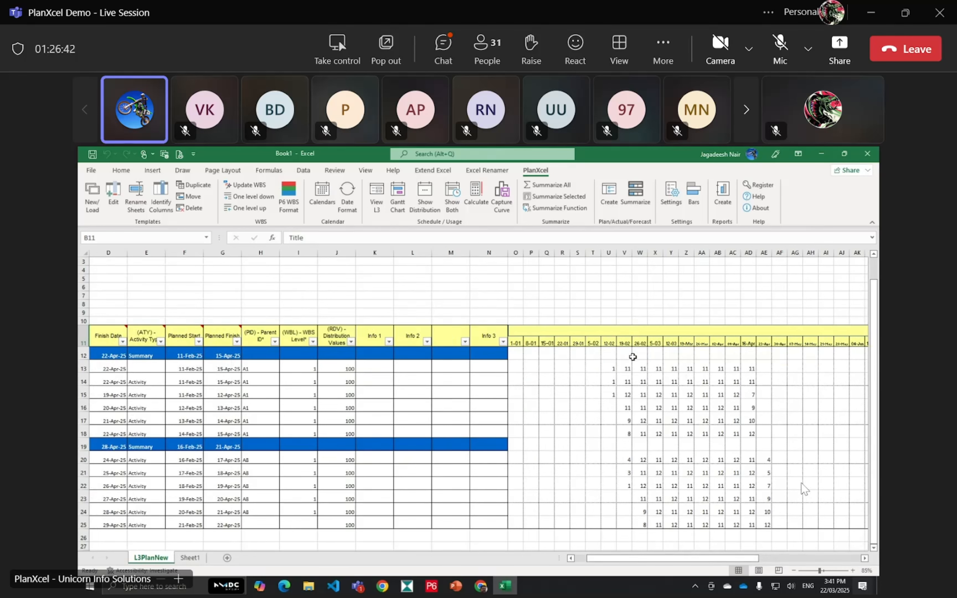
pyautogui.moveTo(749, 368); pyautogui.dragTo(609, 368)
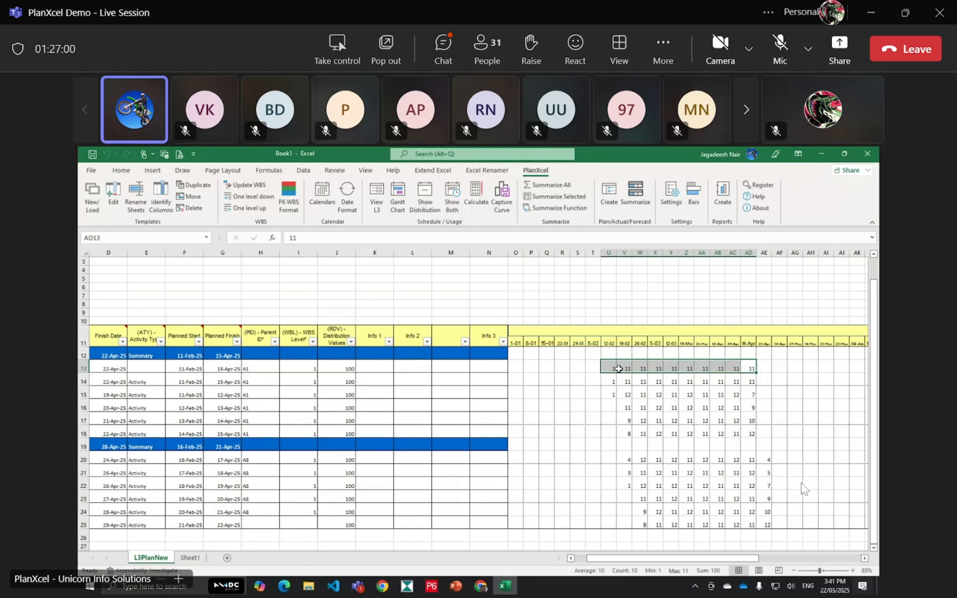
pyautogui.moveTo(626, 369); pyautogui.dragTo(751, 366)
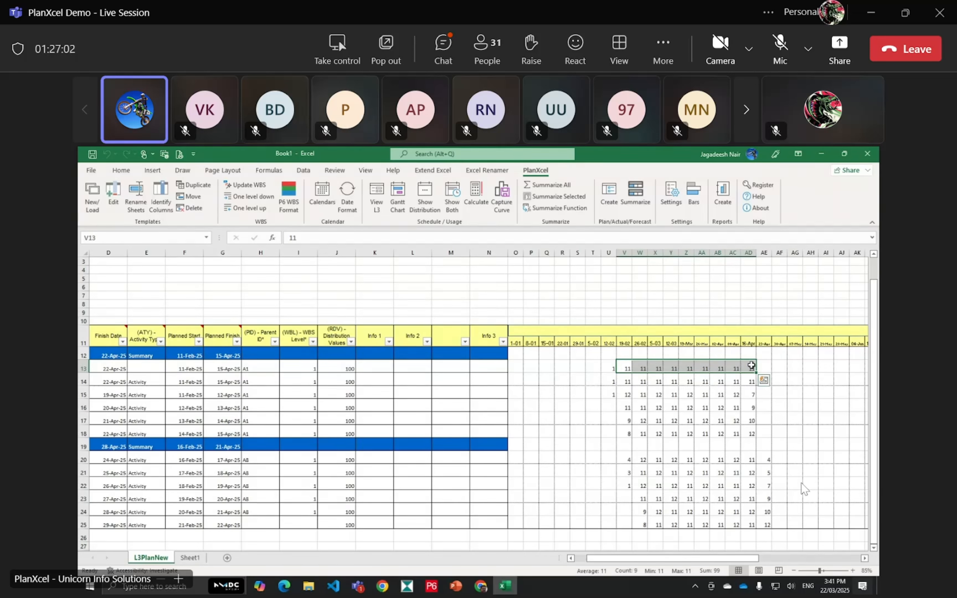
pyautogui.moveTo(609, 395); pyautogui.dragTo(752, 393)
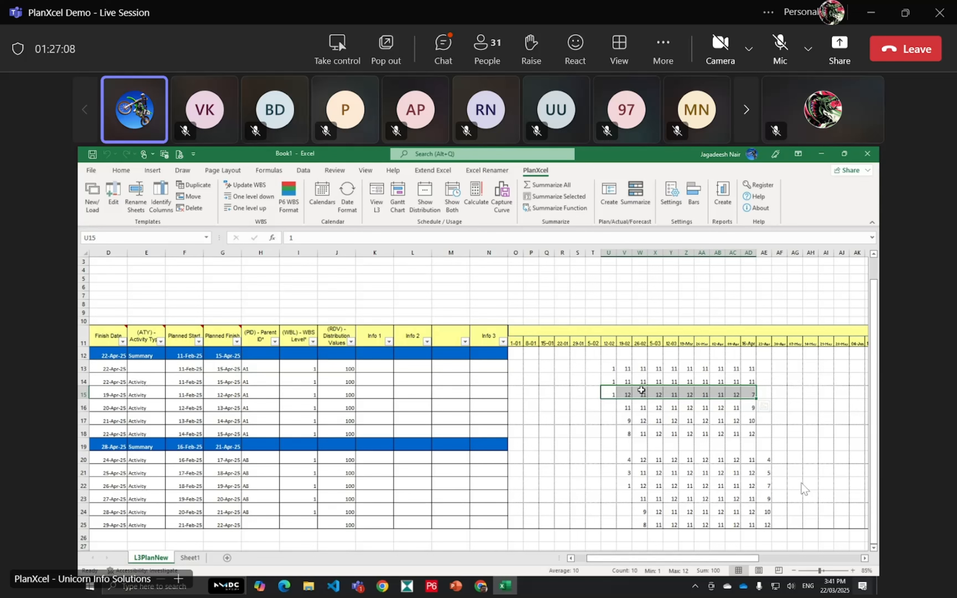
# Step: Turn off Show Whole Values Only in the distribution settings and regenerate the weekly distribution
pyautogui.click(675, 191)
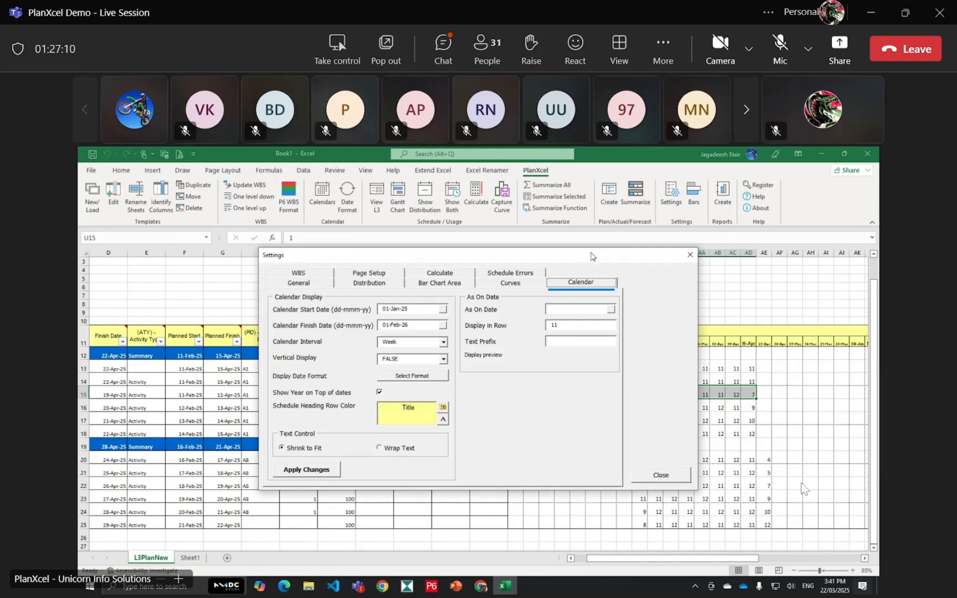
pyautogui.moveTo(590, 253); pyautogui.dragTo(480, 295)
pyautogui.click(259, 325)
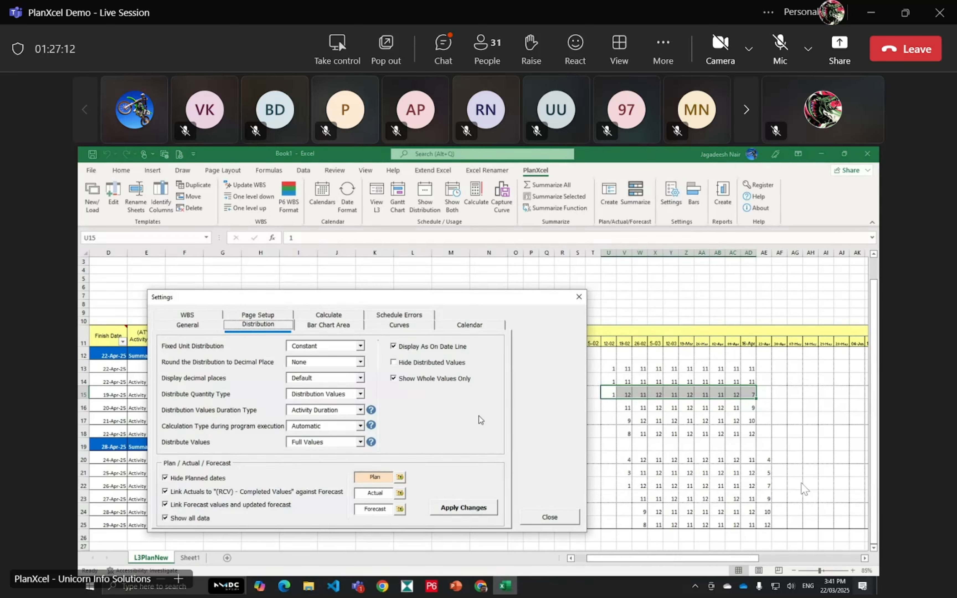
pyautogui.moveTo(412, 387)
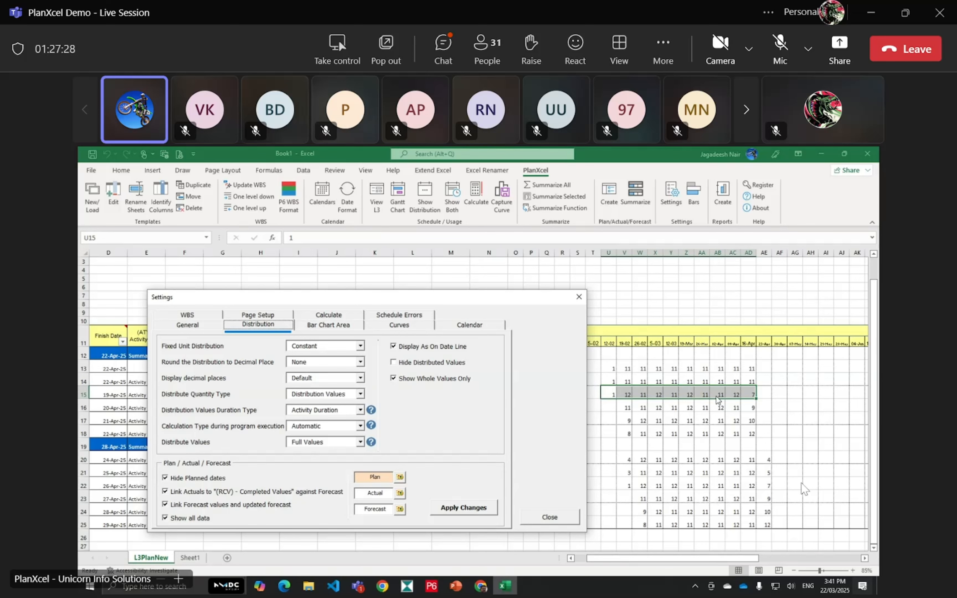
pyautogui.click(394, 380)
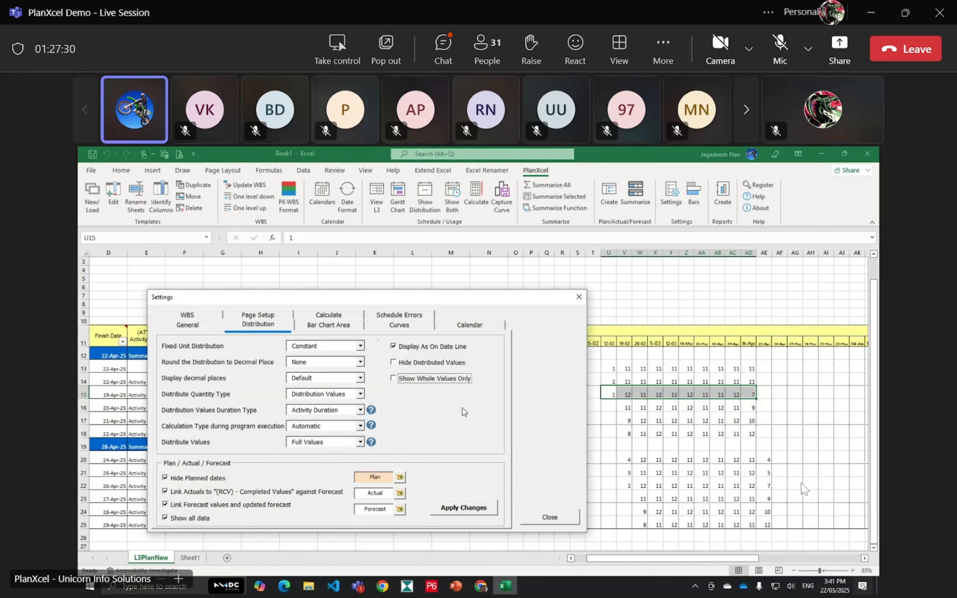
pyautogui.click(550, 517)
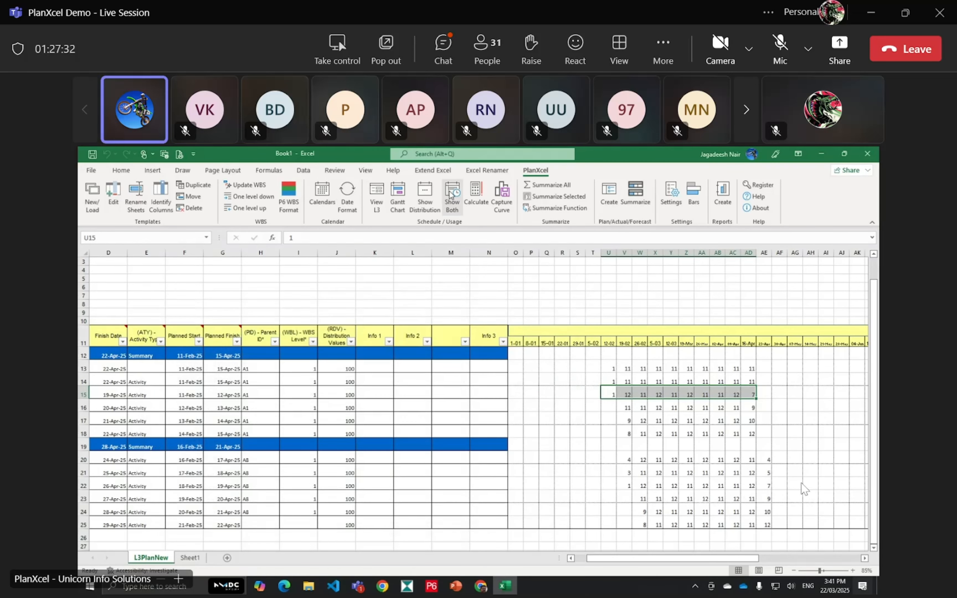
pyautogui.click(432, 196)
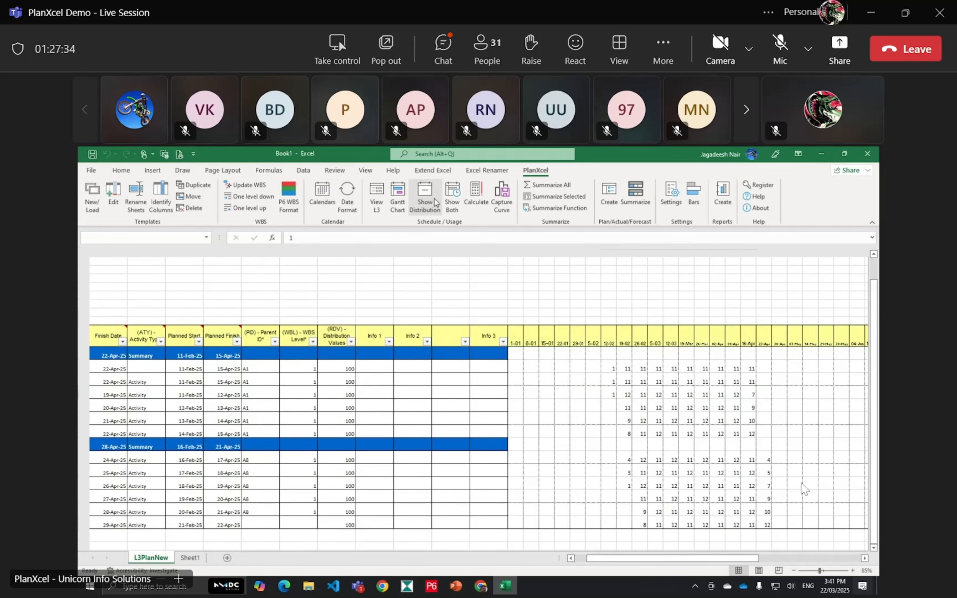
# Step: Compare the decimal weekly values of Activity 4 and Activity 2 in the regenerated distribution
pyautogui.moveTo(721, 559); pyautogui.dragTo(747, 558)
pyautogui.moveTo(473, 395); pyautogui.dragTo(581, 394)
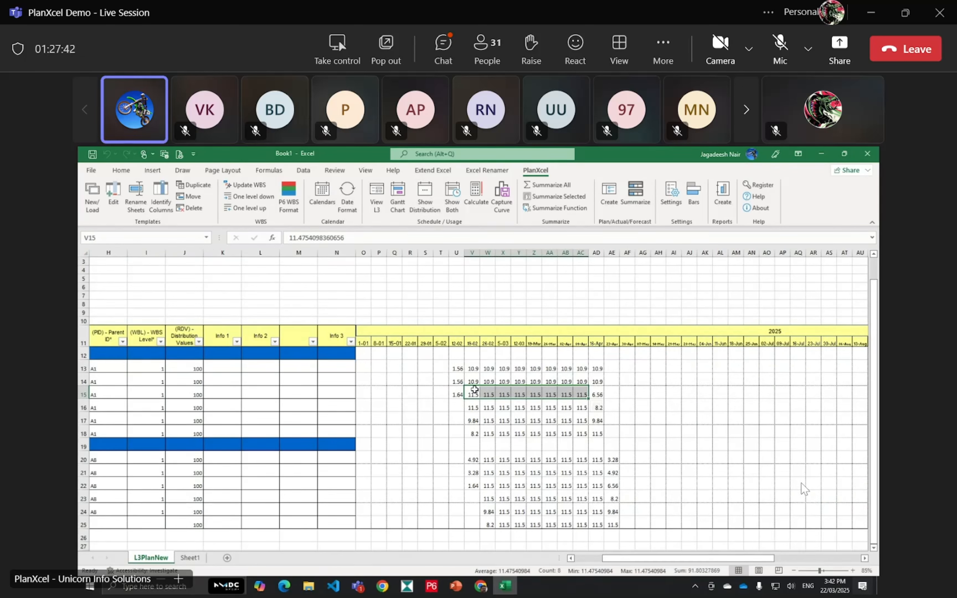
pyautogui.click(458, 369)
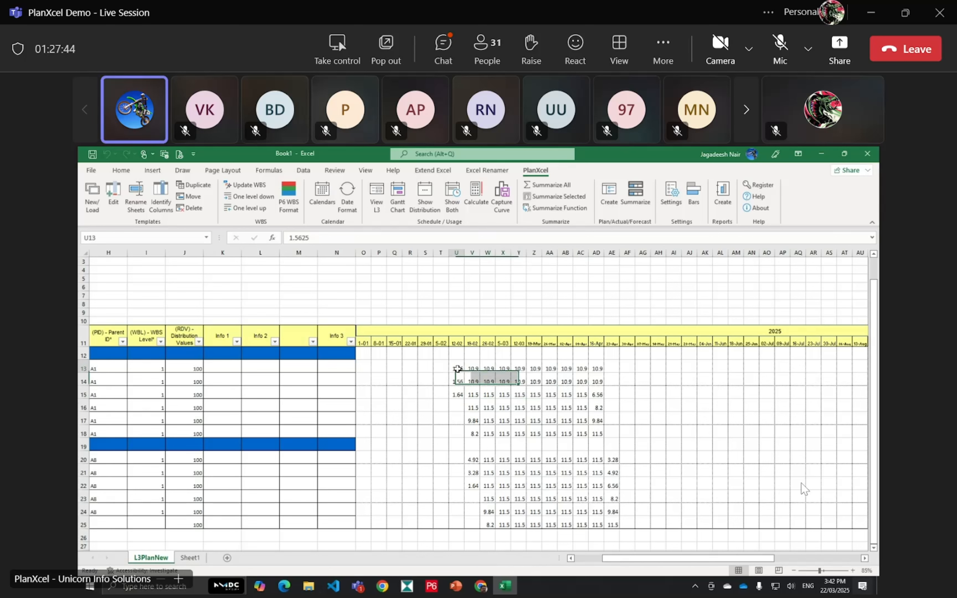
pyautogui.moveTo(458, 369); pyautogui.dragTo(597, 369)
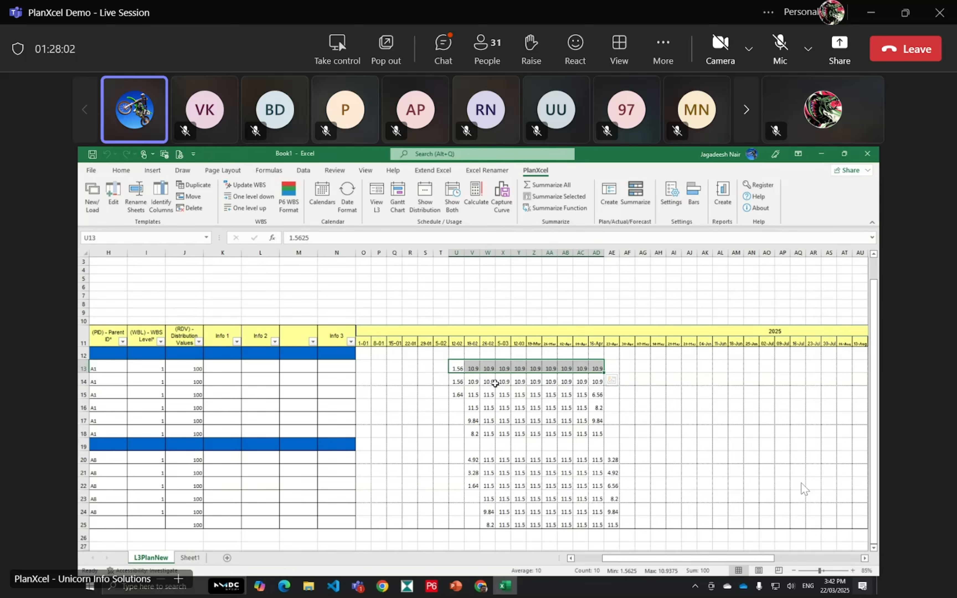
# Step: Turn Show Whole Values Only back on in the distribution settings and regenerate the weekly distribution
pyautogui.click(671, 194)
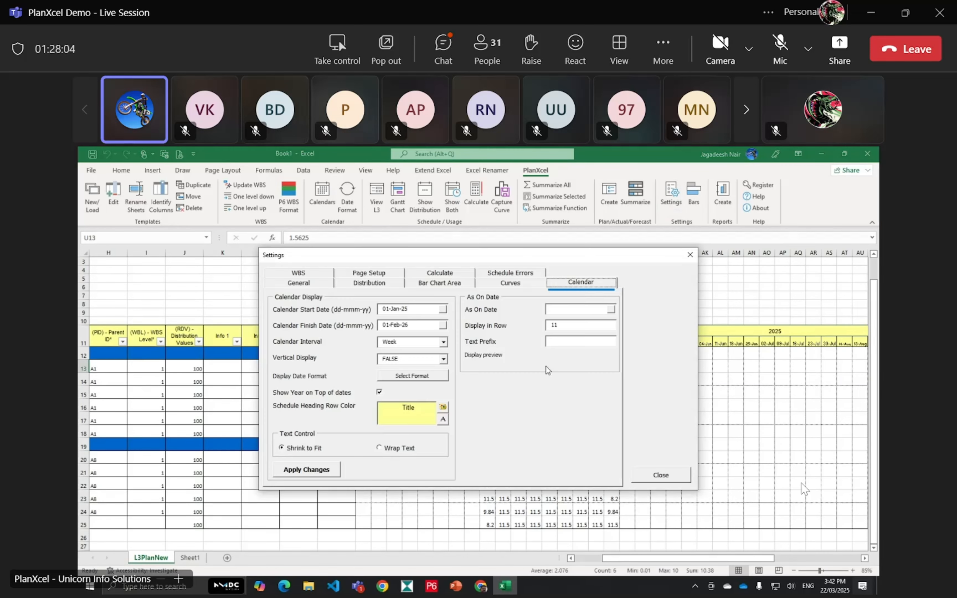
pyautogui.click(350, 285)
pyautogui.click(505, 337)
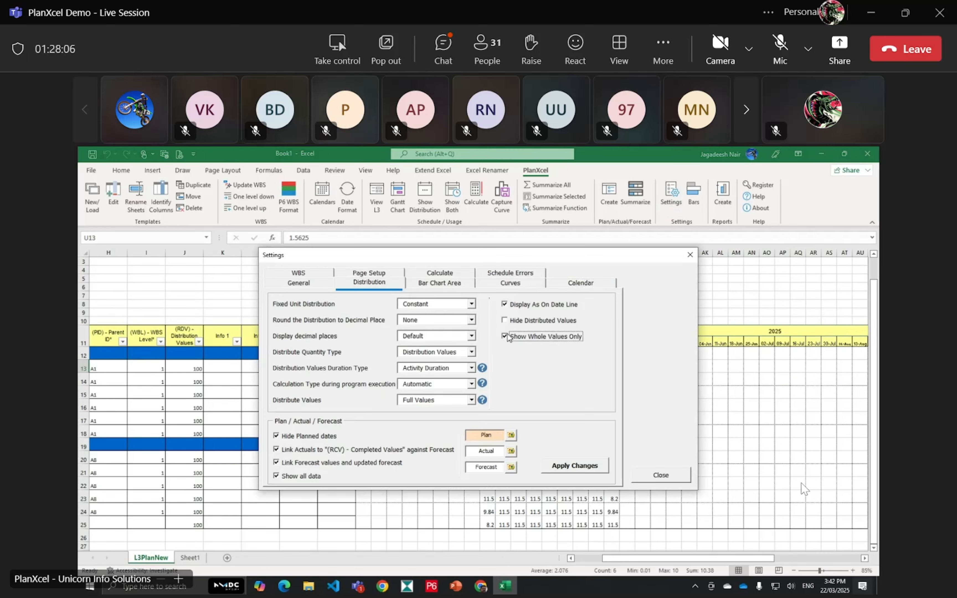
pyautogui.click(659, 475)
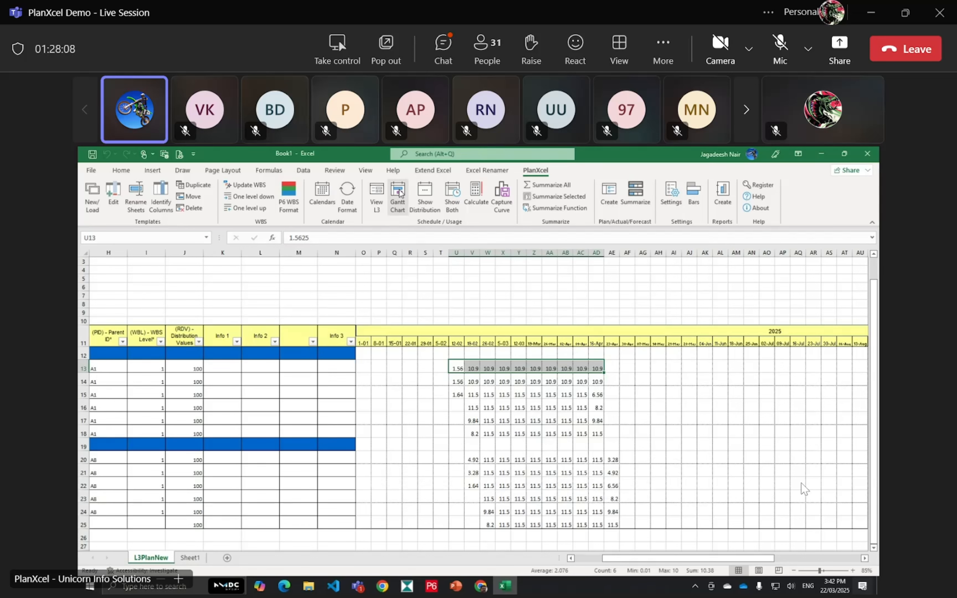
pyautogui.click(425, 195)
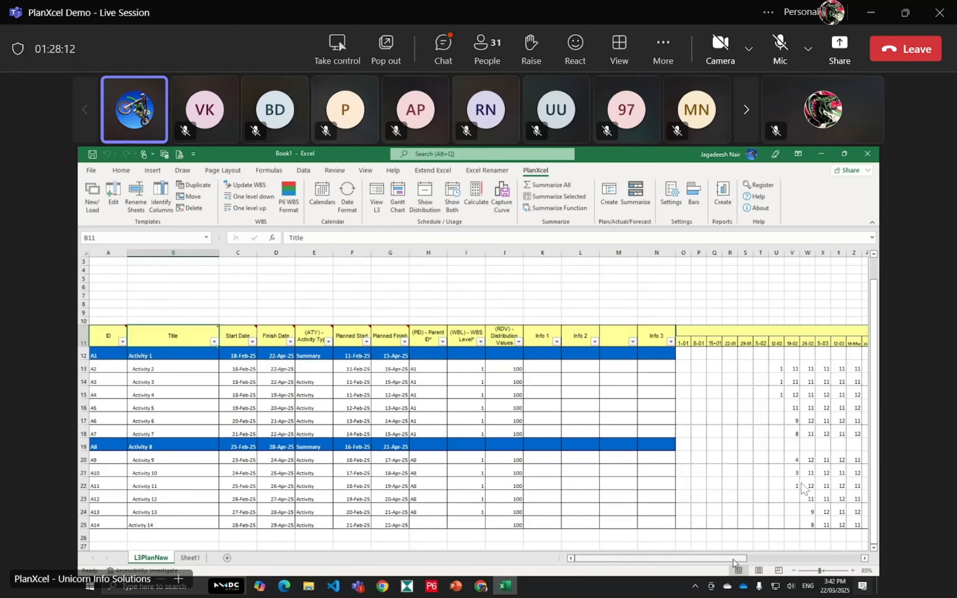
# Step: Check the whole-number weekly values of Activity 2 and Activity 3 in the regenerated distribution
pyautogui.moveTo(743, 559); pyautogui.dragTo(767, 559)
pyautogui.moveTo(495, 368); pyautogui.dragTo(639, 382)
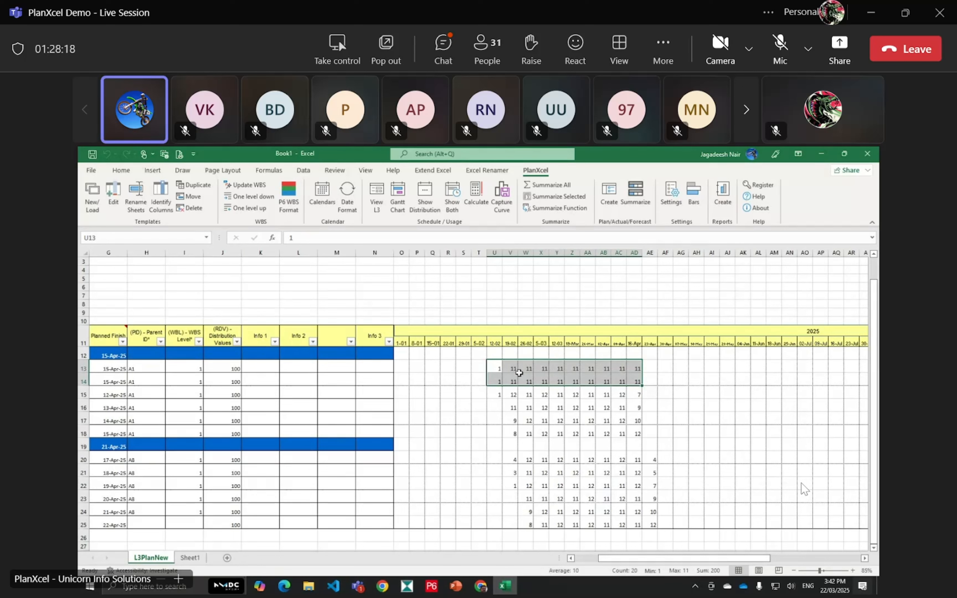
pyautogui.click(496, 368)
pyautogui.moveTo(521, 364); pyautogui.dragTo(622, 362)
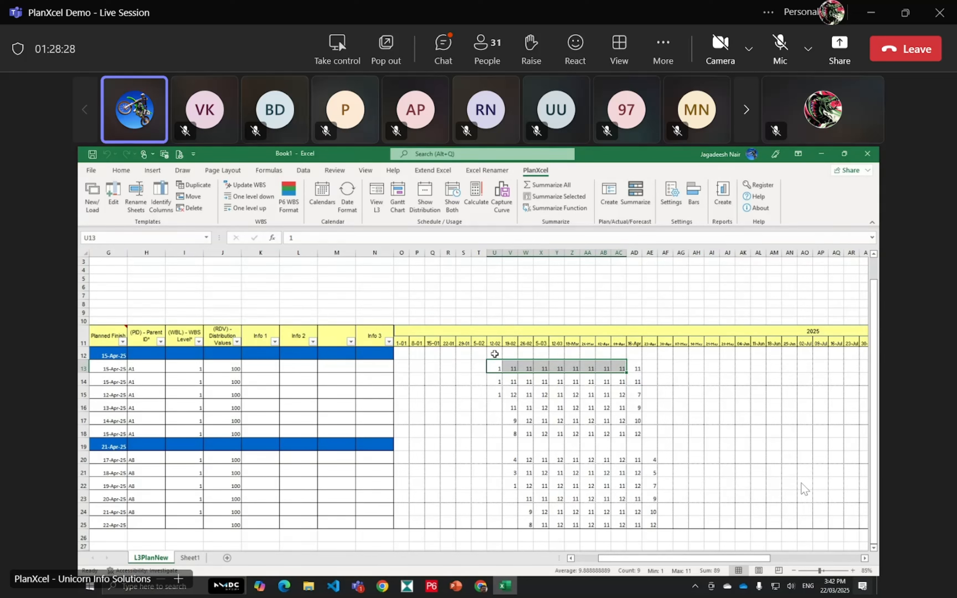
# Step: Preview the shapes of the Linear, Bell, Back Load and Front Load distribution curves in the settings
pyautogui.click(671, 197)
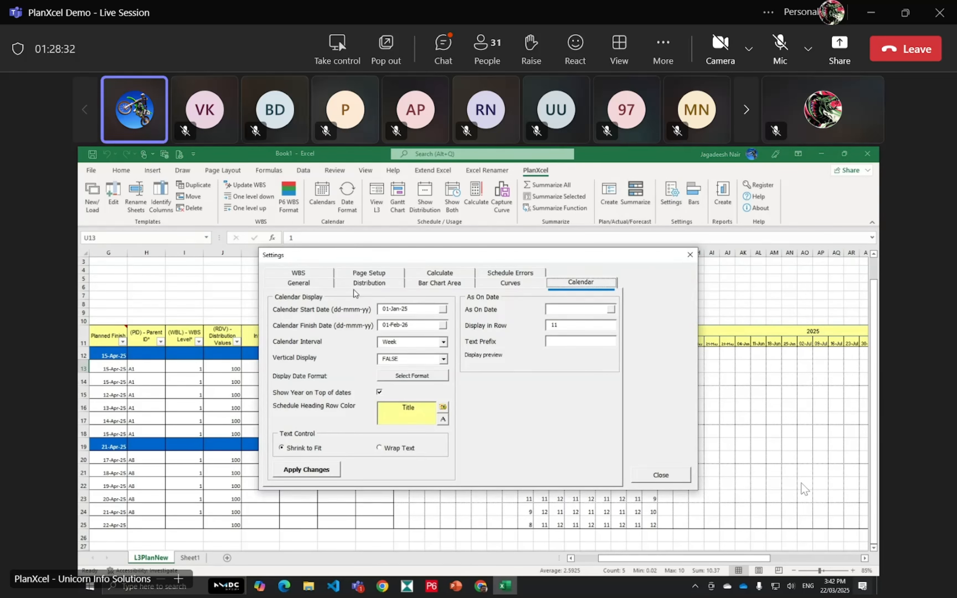
pyautogui.click(513, 283)
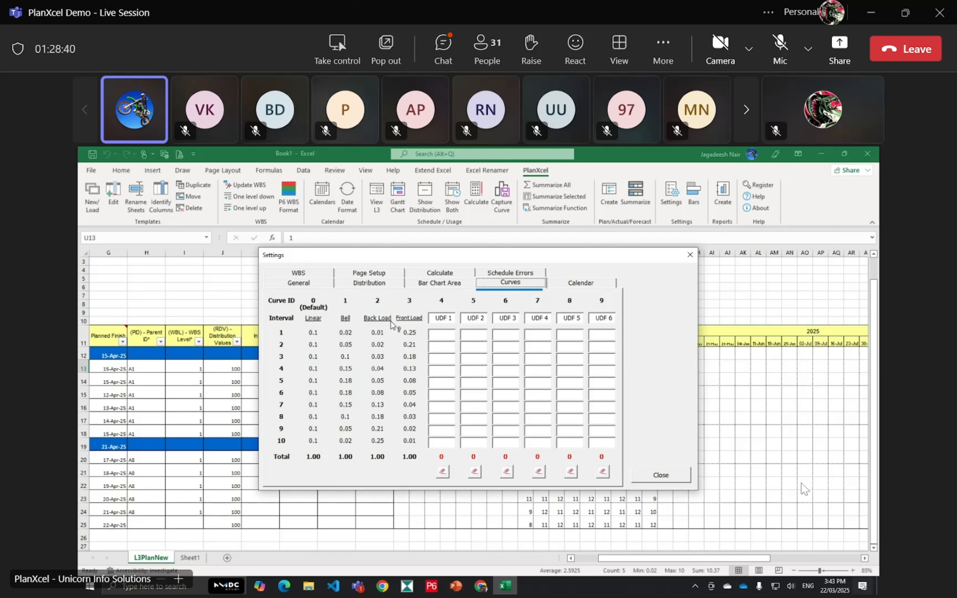
pyautogui.click(317, 321)
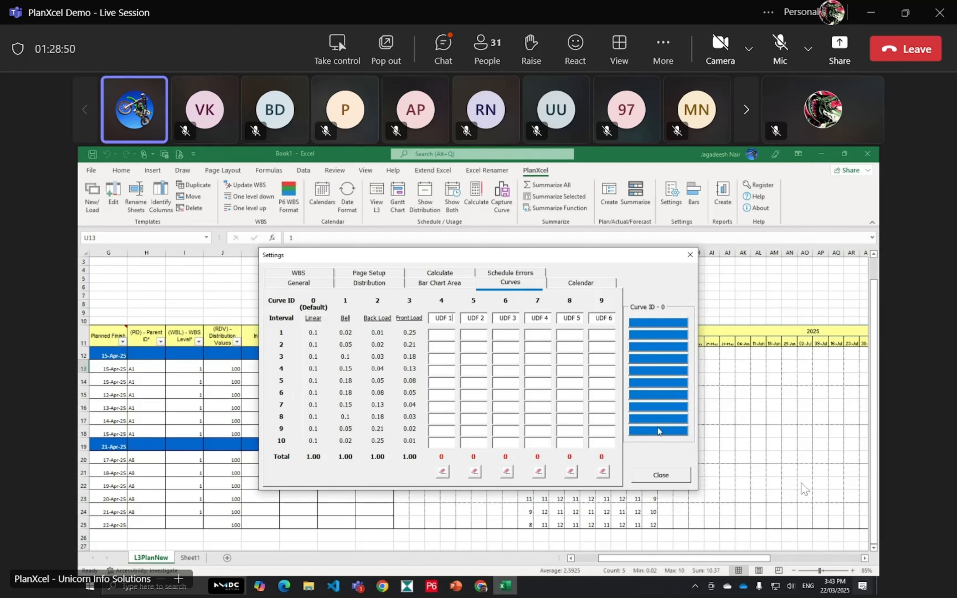
pyautogui.click(346, 320)
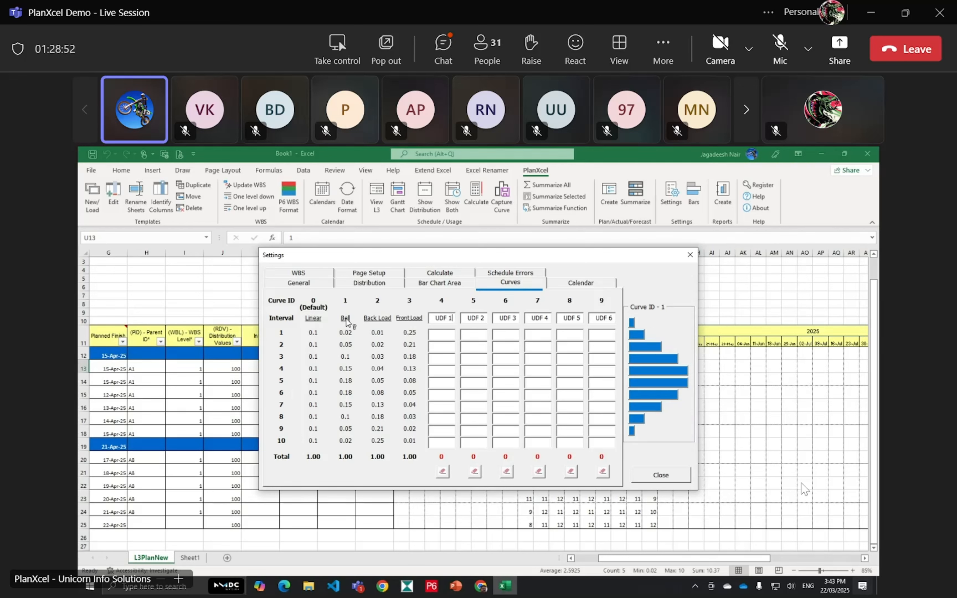
pyautogui.click(374, 320)
pyautogui.click(418, 323)
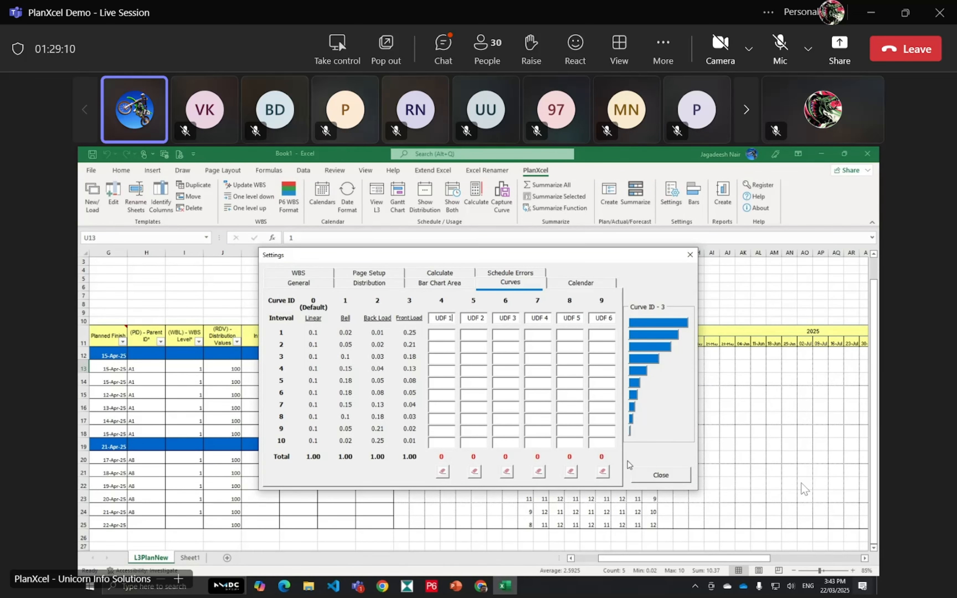
pyautogui.click(674, 485)
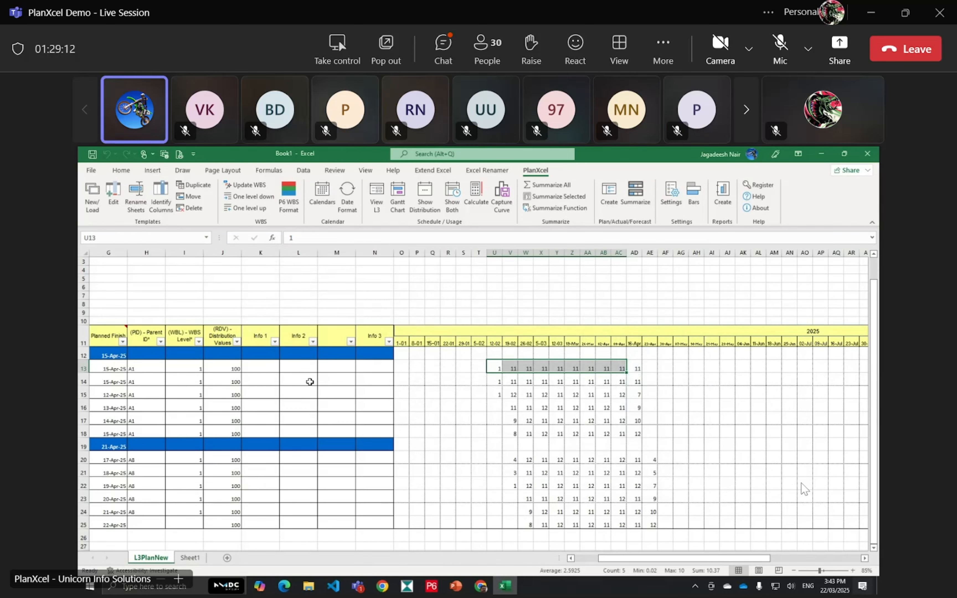
# Step: Add the (ACU) - Curve ID column to the template directly after the Distribution Values column
pyautogui.click(309, 381)
pyautogui.click(113, 196)
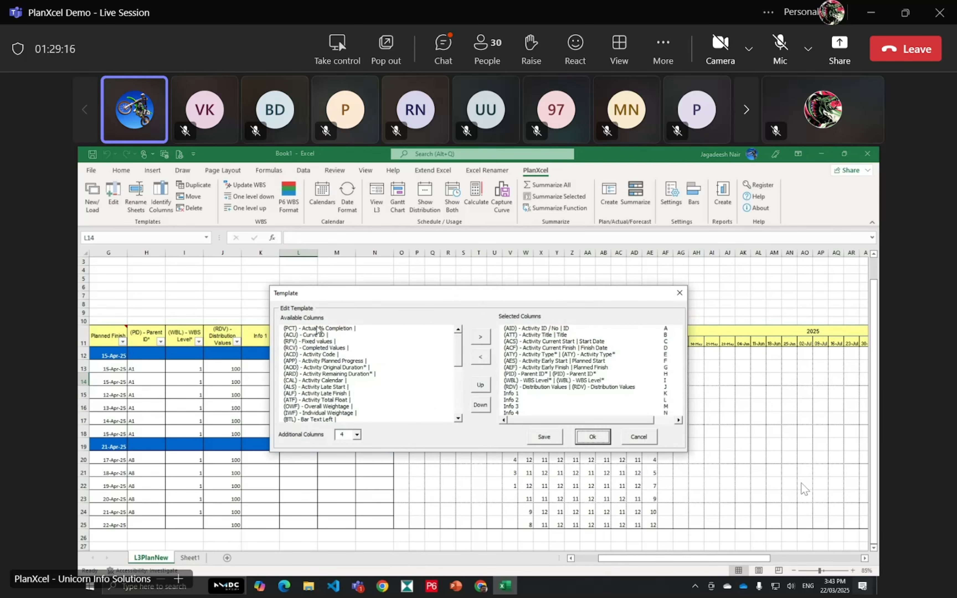
pyautogui.click(314, 338)
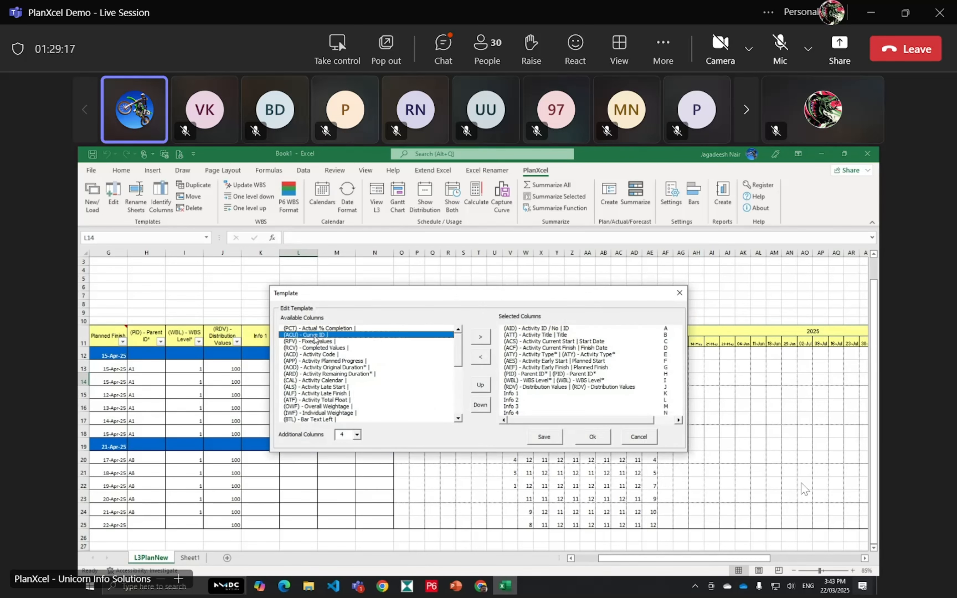
pyautogui.click(523, 388)
pyautogui.click(480, 339)
pyautogui.click(593, 438)
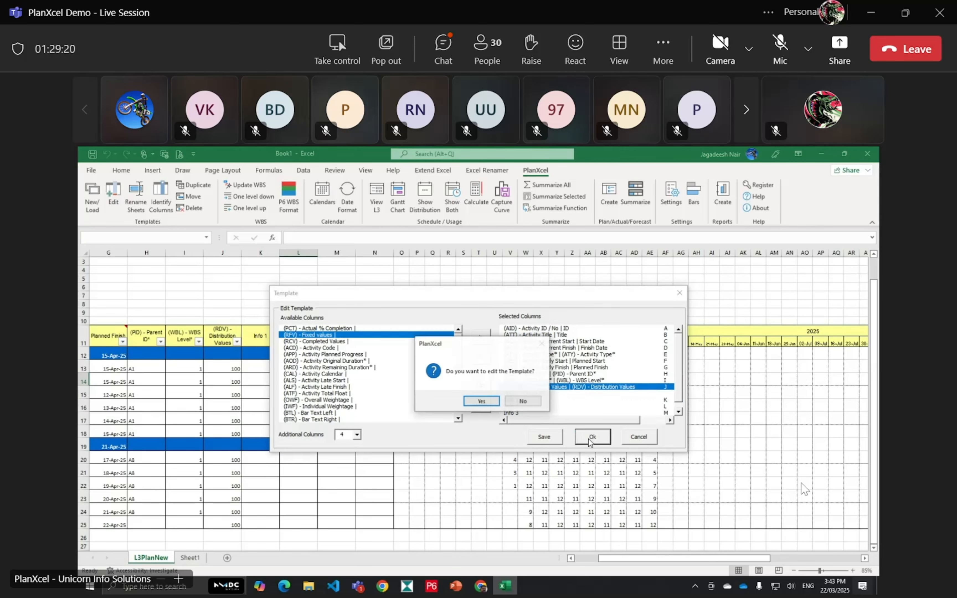
pyautogui.click(514, 402)
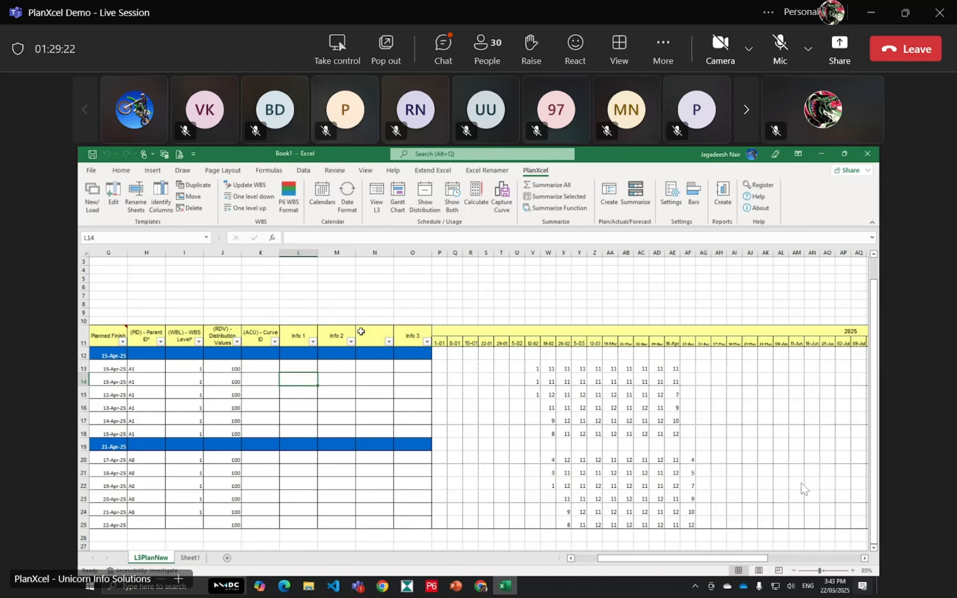
# Step: Assign Curve ID 2 to Activity 2, regenerate the weekly distribution and check the activity's weekly values
pyautogui.click(269, 364)
pyautogui.click(284, 367)
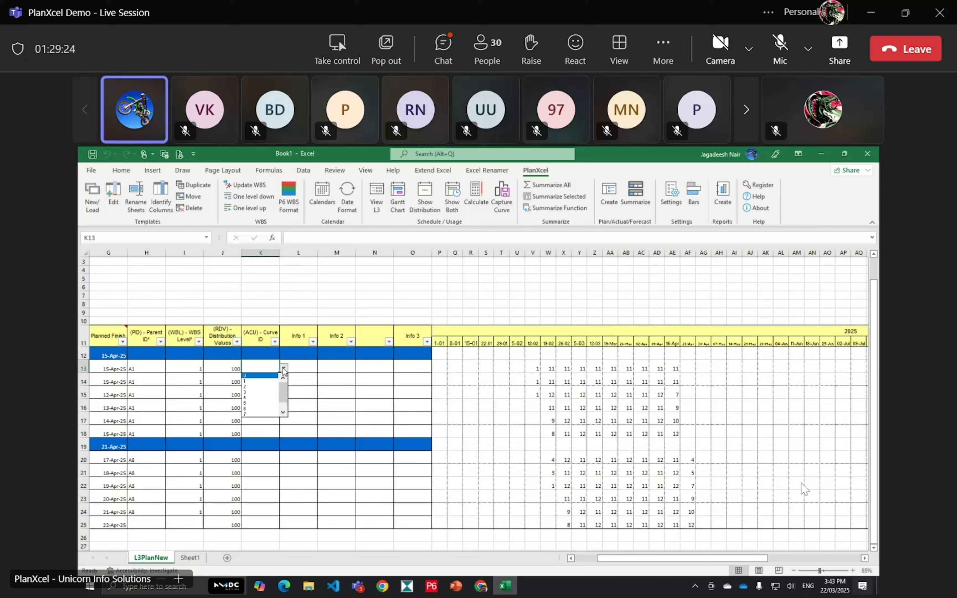
pyautogui.click(258, 389)
pyautogui.click(328, 392)
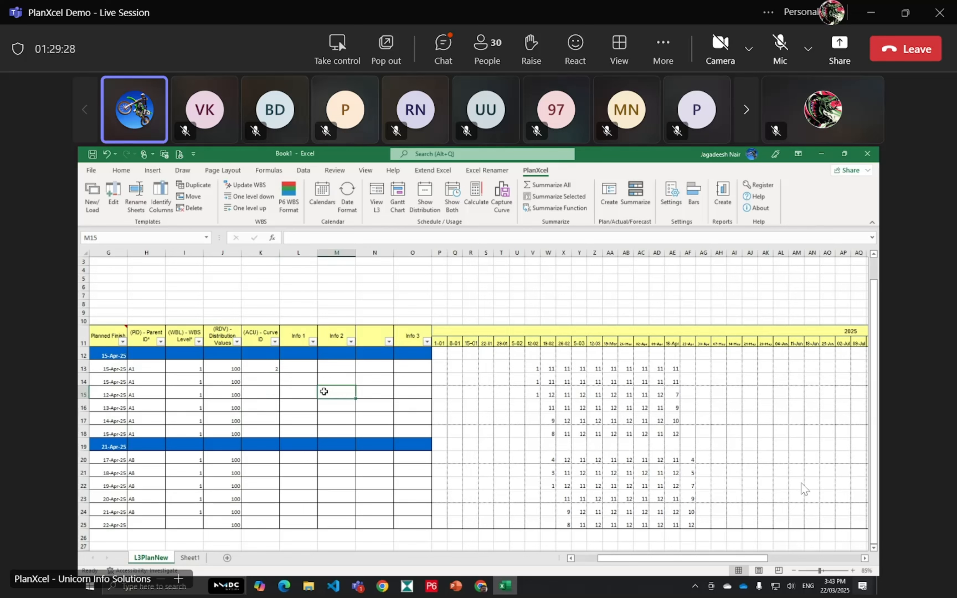
pyautogui.click(422, 202)
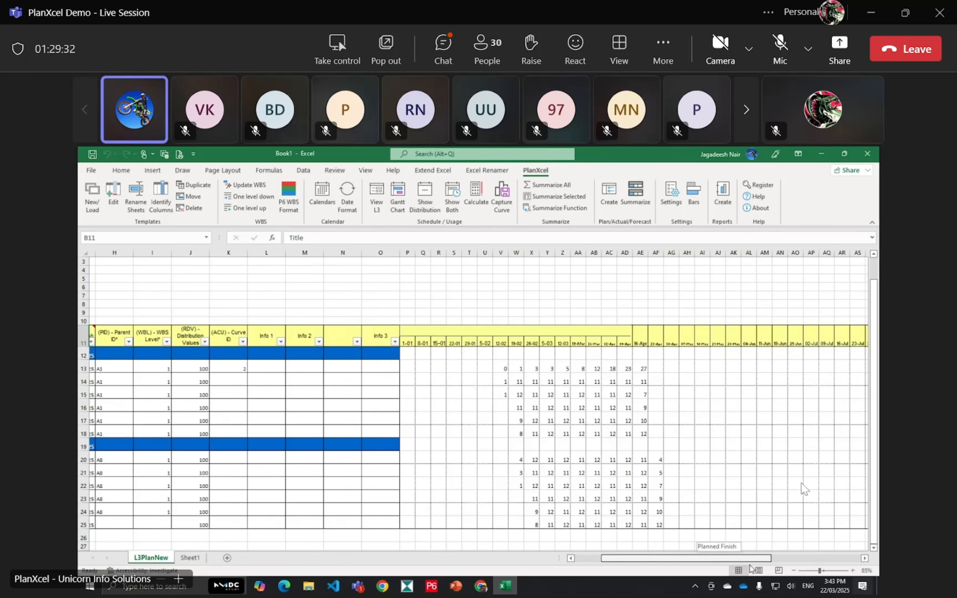
pyautogui.moveTo(500, 369); pyautogui.dragTo(649, 370)
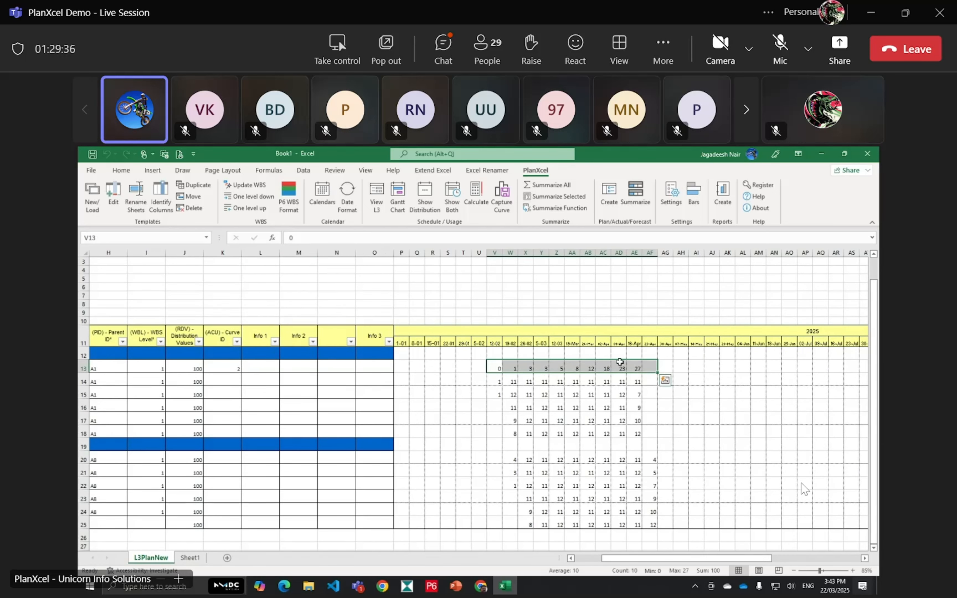
# Step: Change Activity 2's Curve ID to 1, regenerate the weekly distribution and check its new weekly values
pyautogui.click(217, 367)
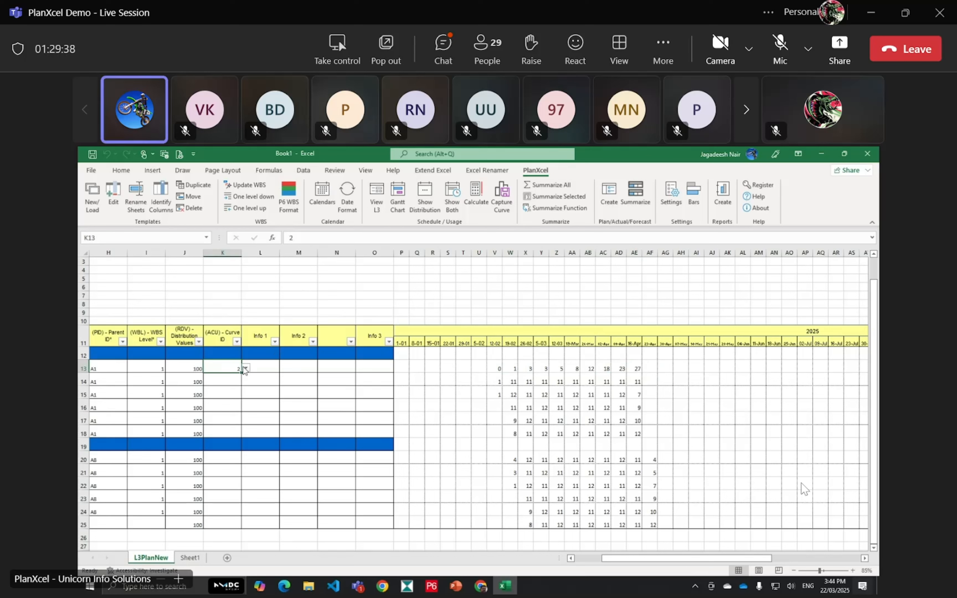
pyautogui.click(246, 369)
pyautogui.scroll(2, 233, 380)
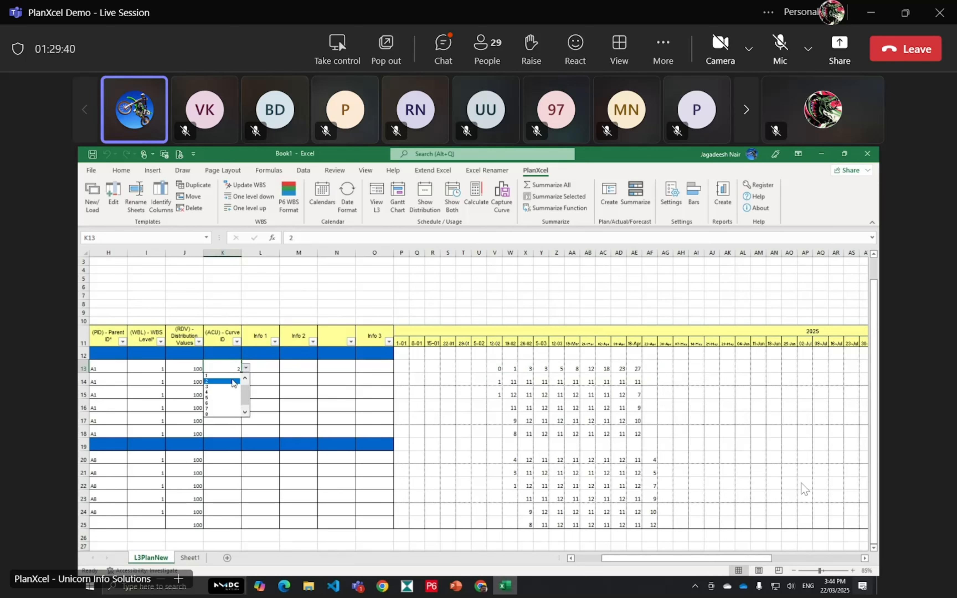
pyautogui.click(231, 381)
pyautogui.click(300, 391)
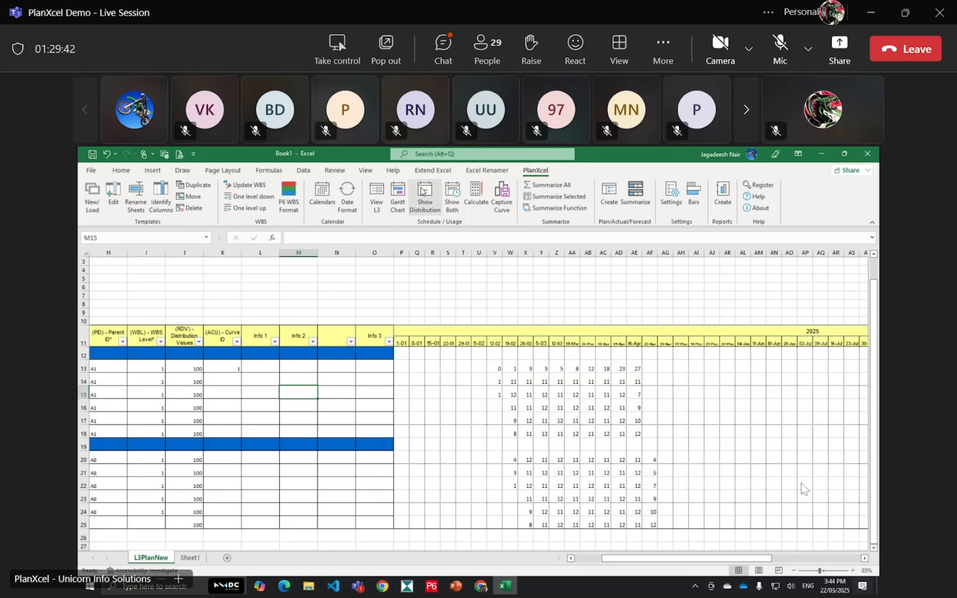
pyautogui.click(425, 196)
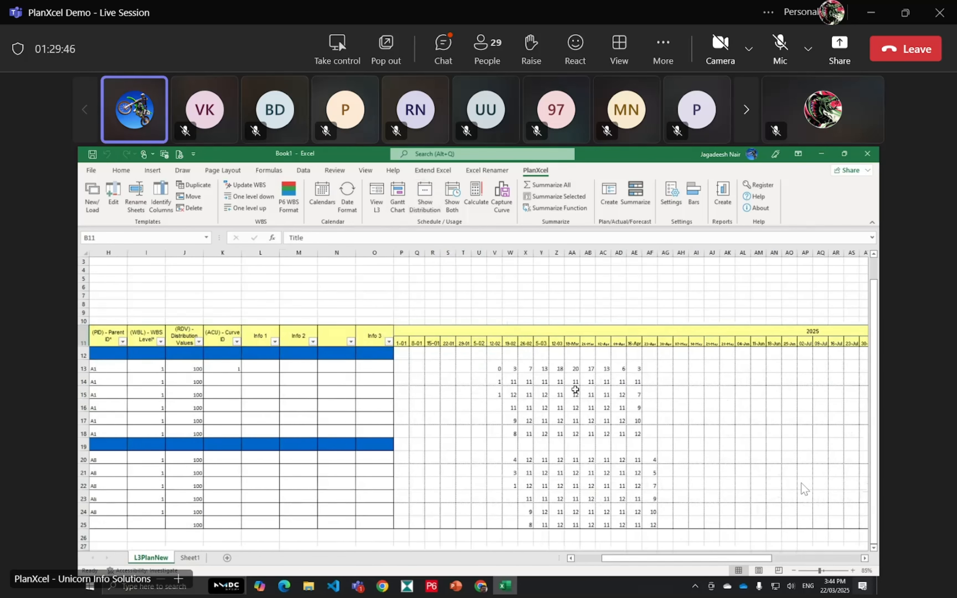
pyautogui.moveTo(498, 367); pyautogui.dragTo(652, 373)
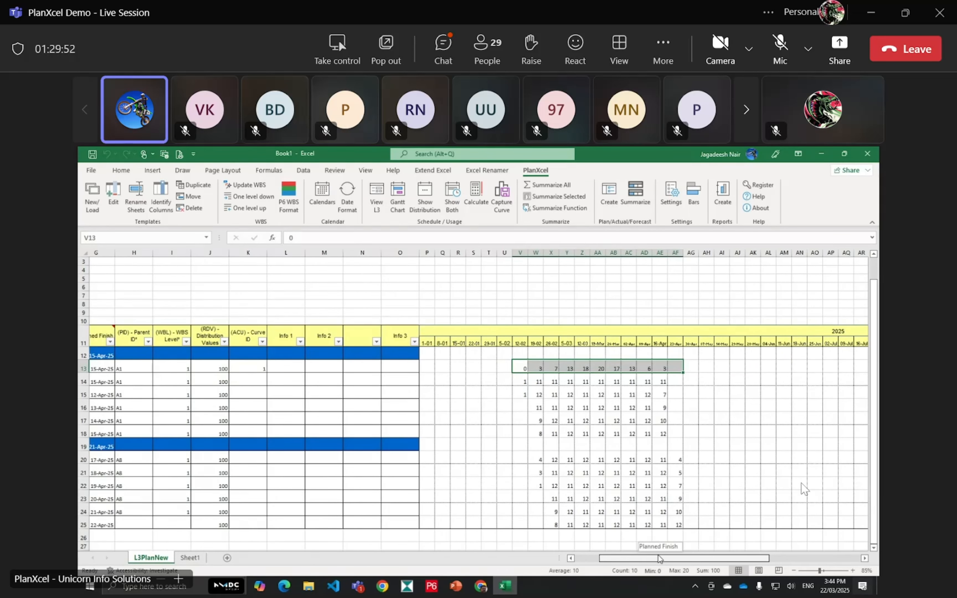
pyautogui.moveTo(661, 562); pyautogui.dragTo(631, 559)
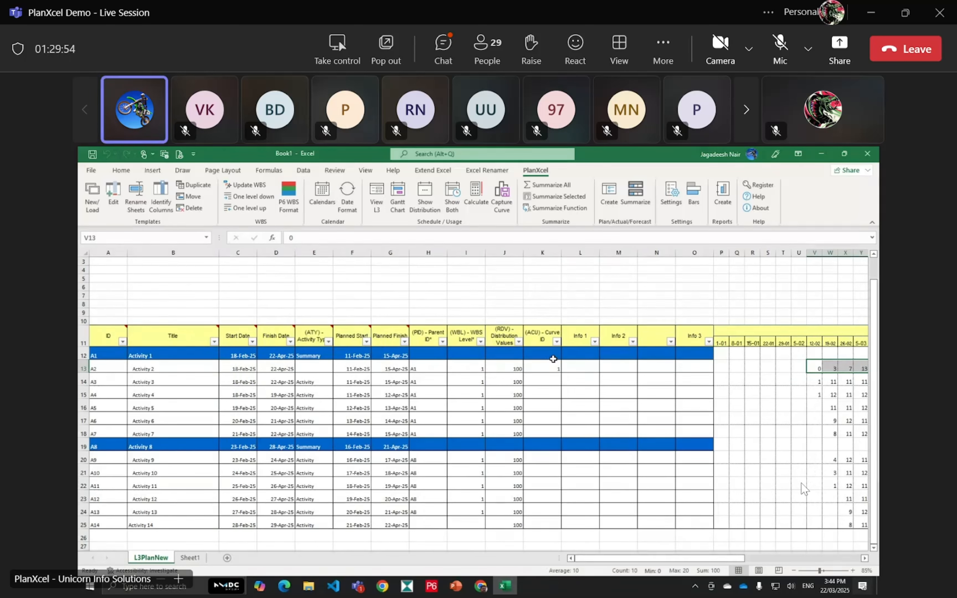
pyautogui.click(552, 367)
pyautogui.click(618, 435)
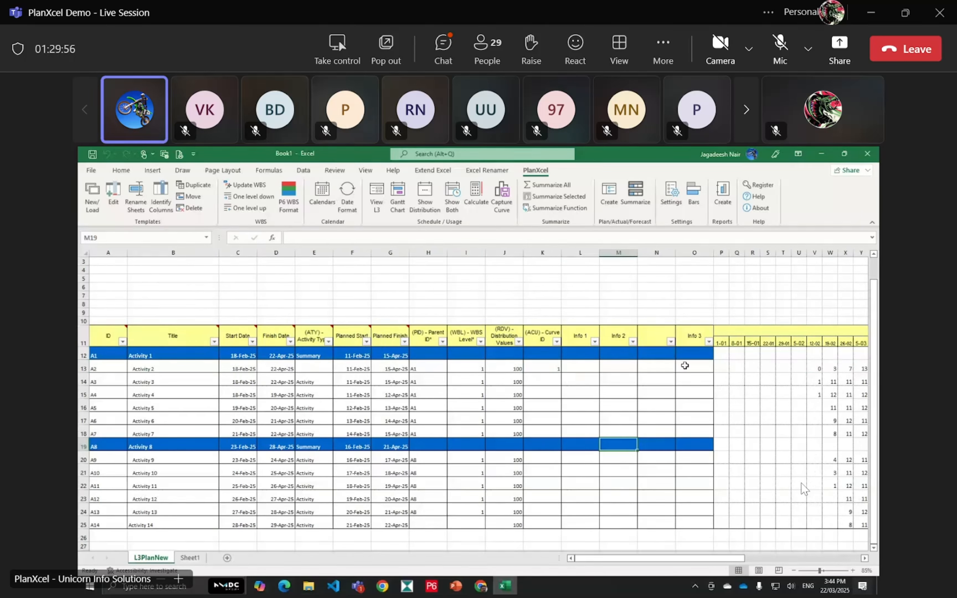
pyautogui.click(582, 435)
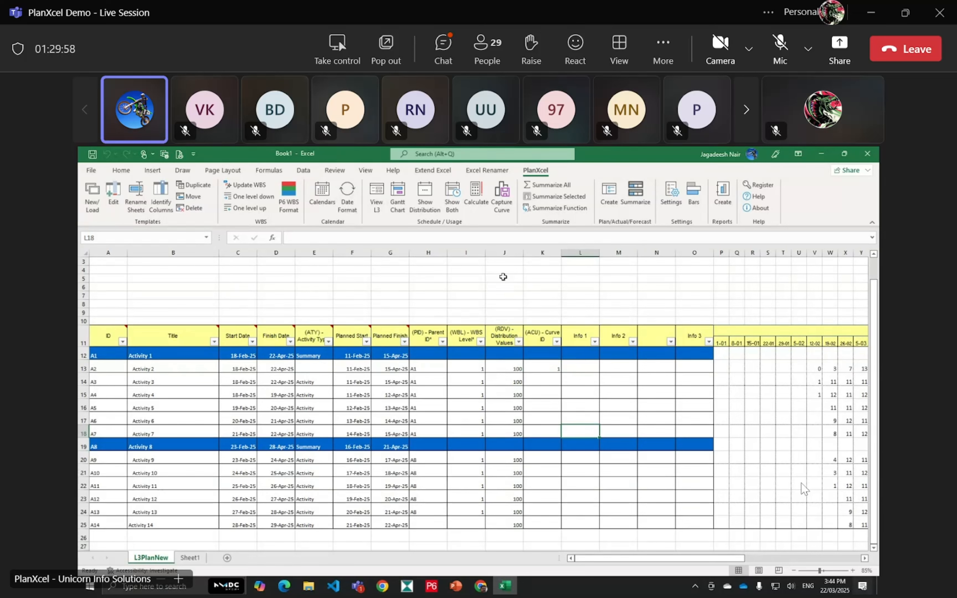
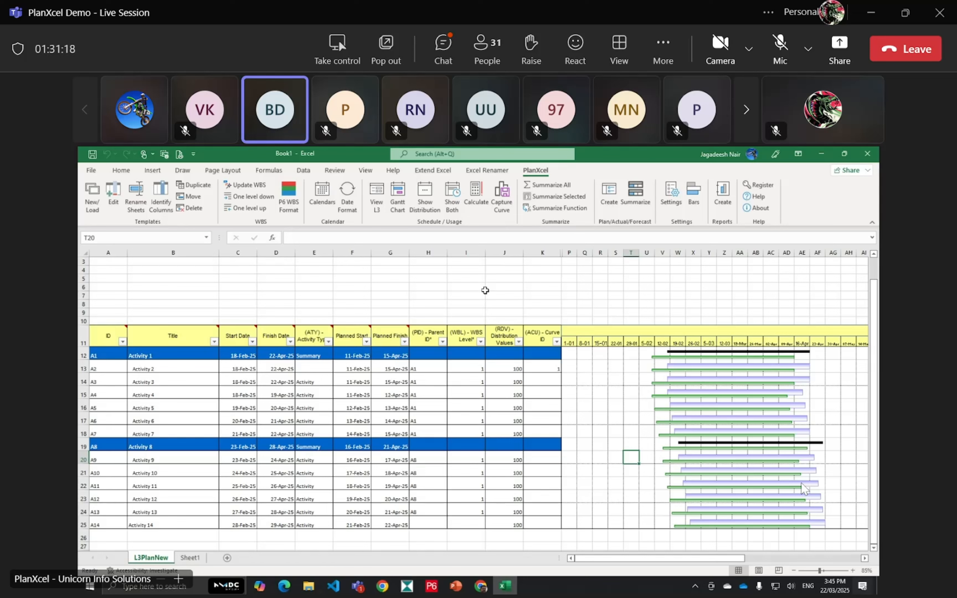
# Step: Review the predefined and user-defined distribution curve table in the settings
pyautogui.click(671, 194)
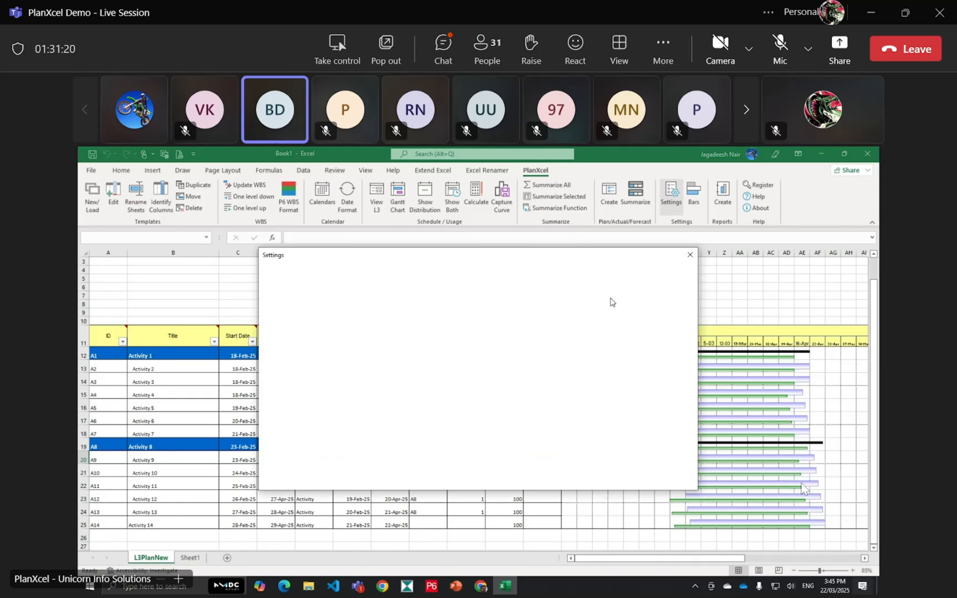
pyautogui.click(511, 283)
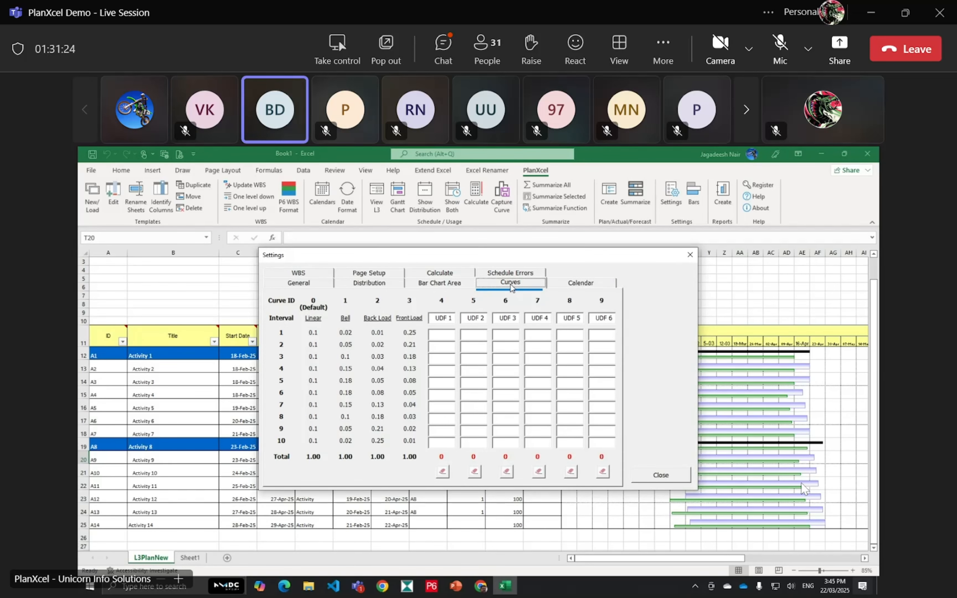
pyautogui.click(690, 259)
pyautogui.click(629, 403)
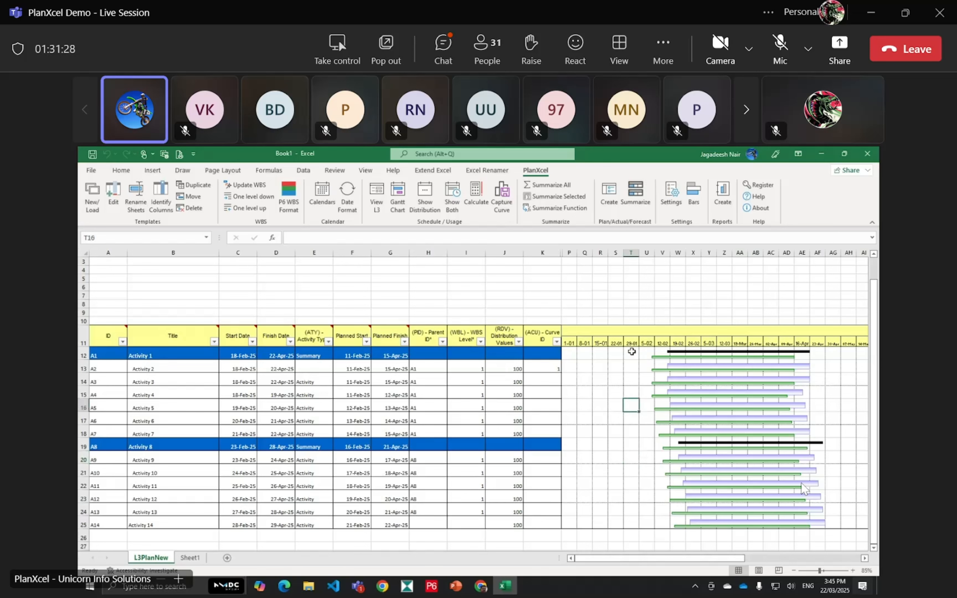
# Step: Set Hide Distributed Values to off in the distribution settings, keeping Show Whole Values Only on
pyautogui.click(671, 196)
pyautogui.click(586, 281)
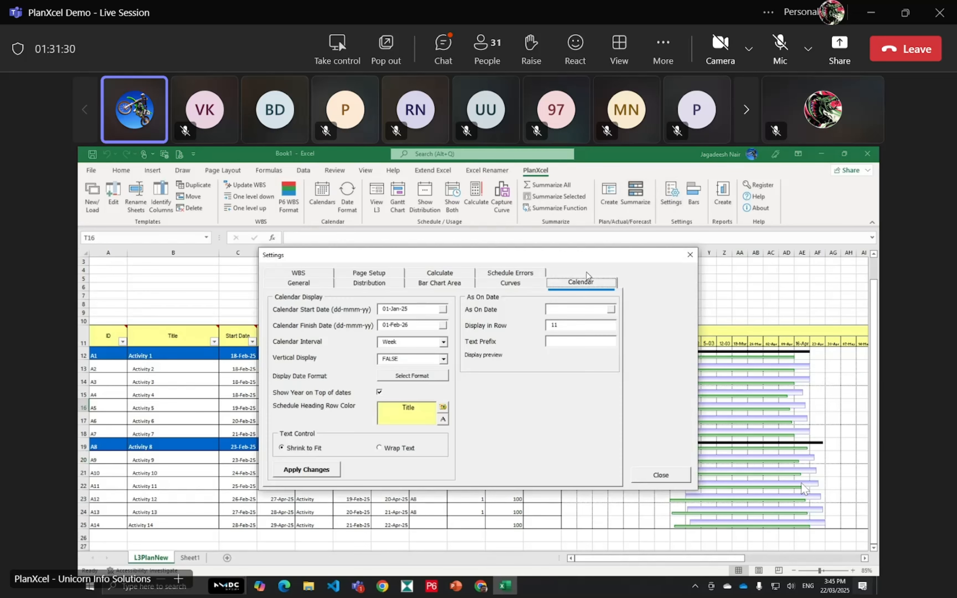
pyautogui.click(383, 283)
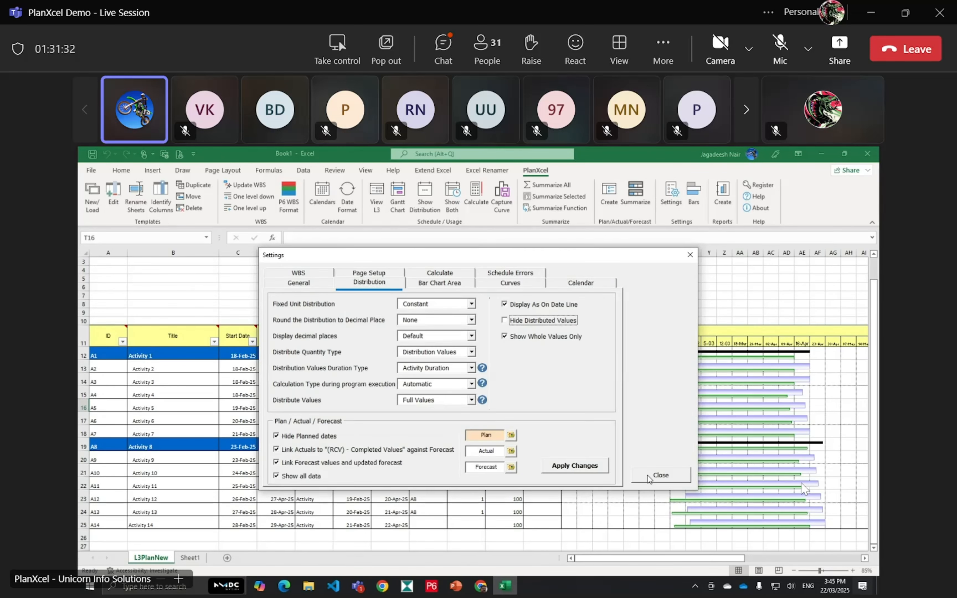
pyautogui.click(648, 478)
pyautogui.click(581, 415)
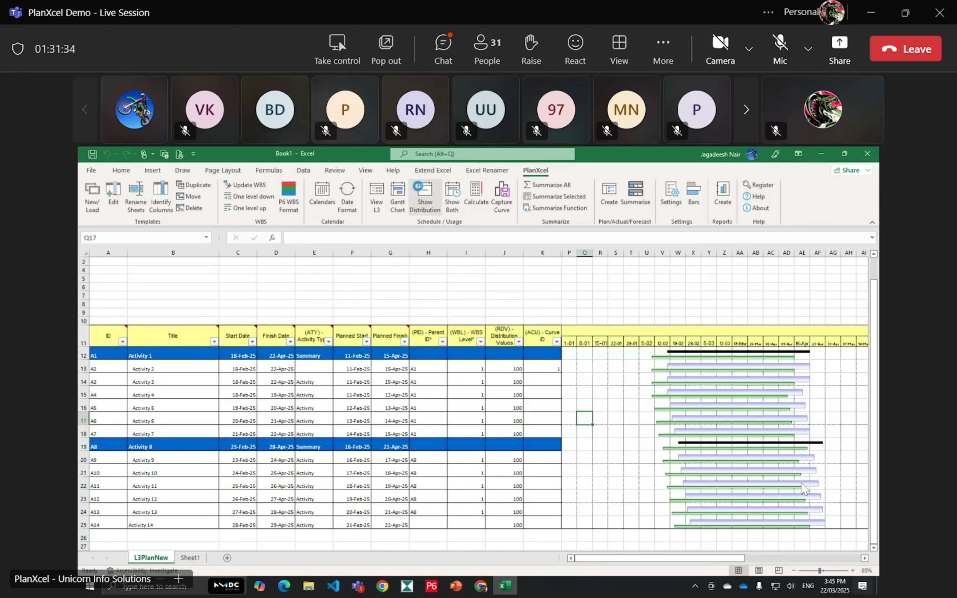
# Step: Regenerate the weekly distribution and check the total of all activities' whole-number weekly values
pyautogui.click(419, 188)
pyautogui.click(646, 364)
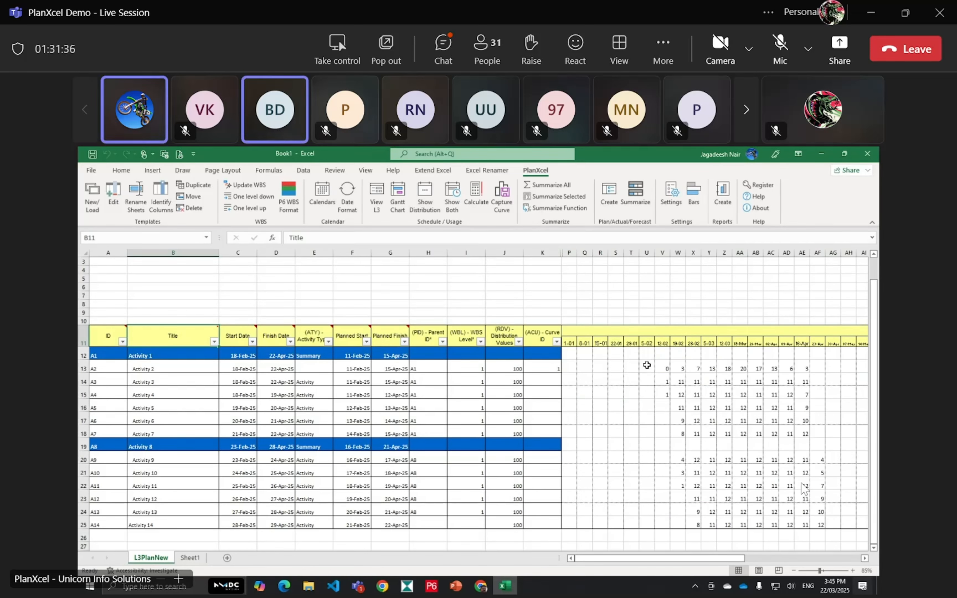
pyautogui.moveTo(646, 362); pyautogui.dragTo(834, 539)
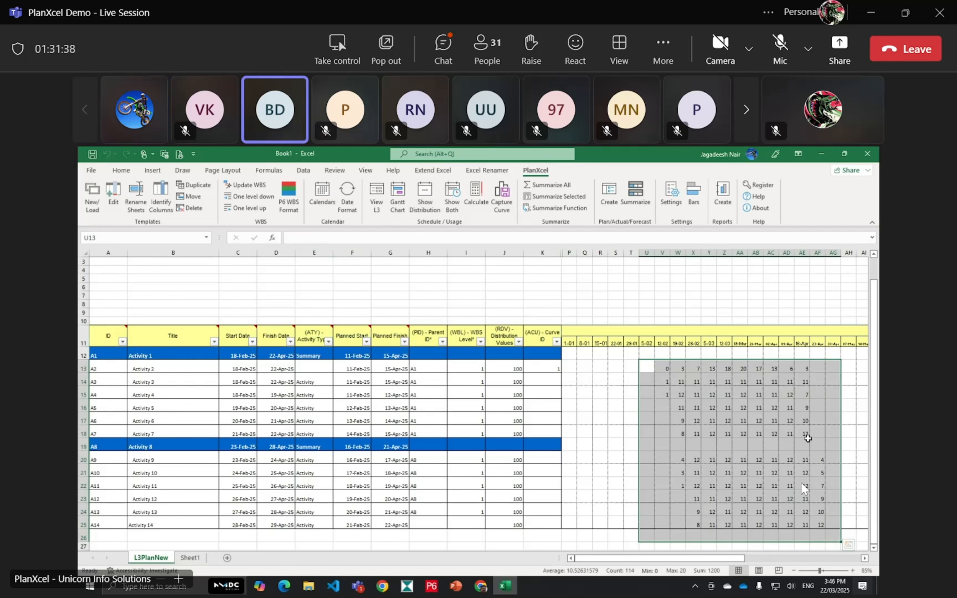
pyautogui.click(618, 455)
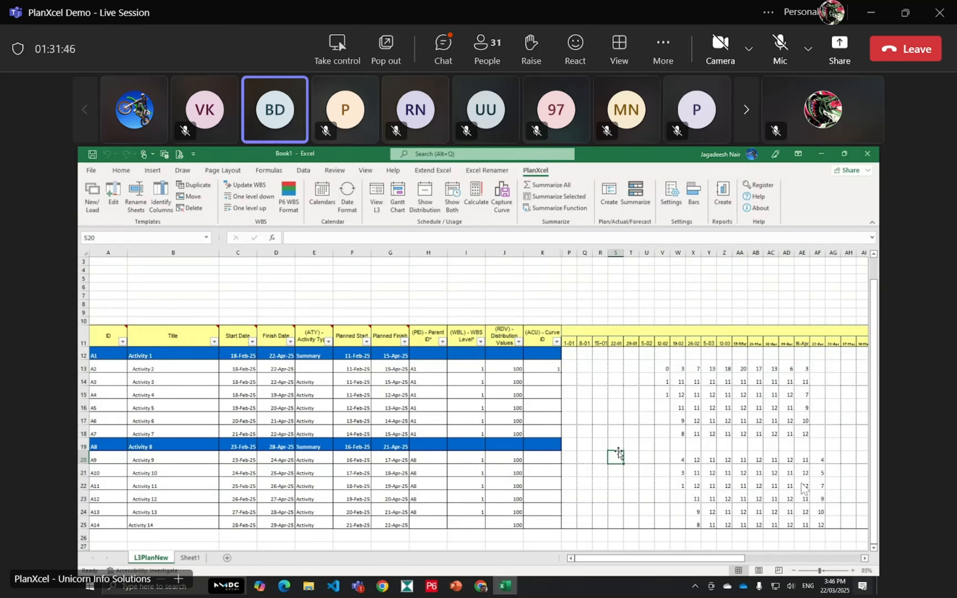
pyautogui.click(739, 394)
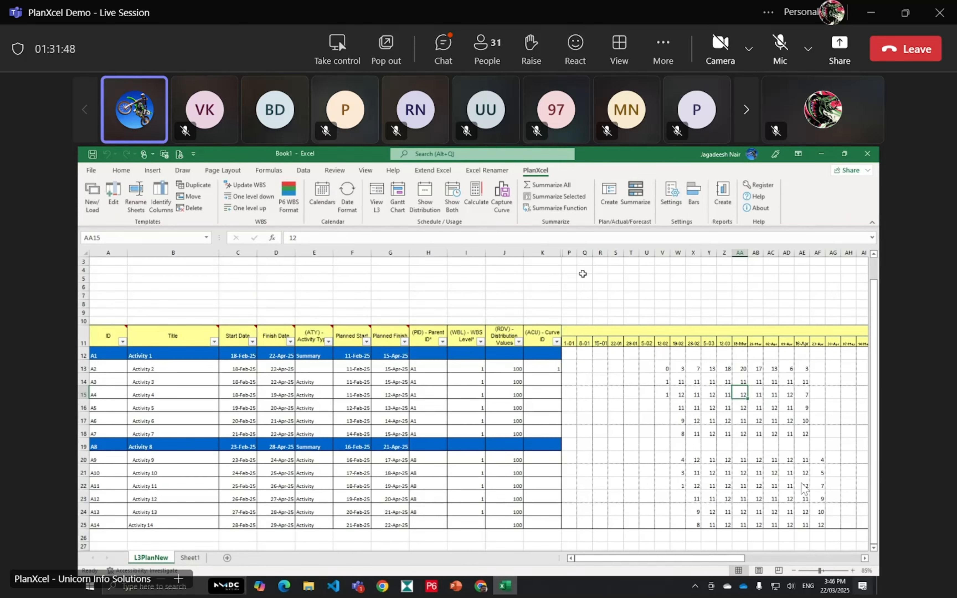
# Step: Turn off Show Whole Values Only in the distribution settings, regenerate the distribution and check Activity 4's weekly values
pyautogui.click(671, 196)
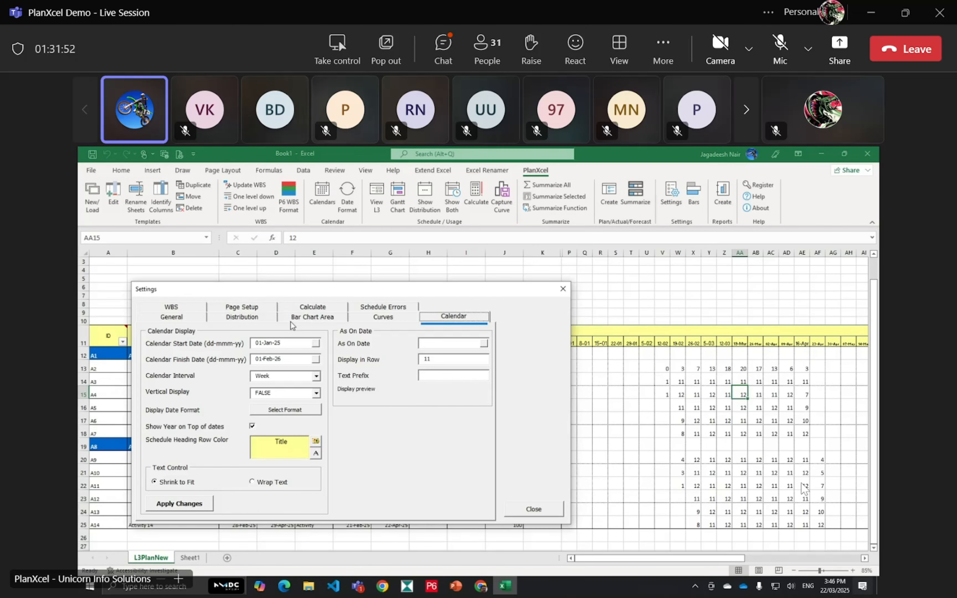
pyautogui.click(247, 320)
pyautogui.moveTo(407, 374)
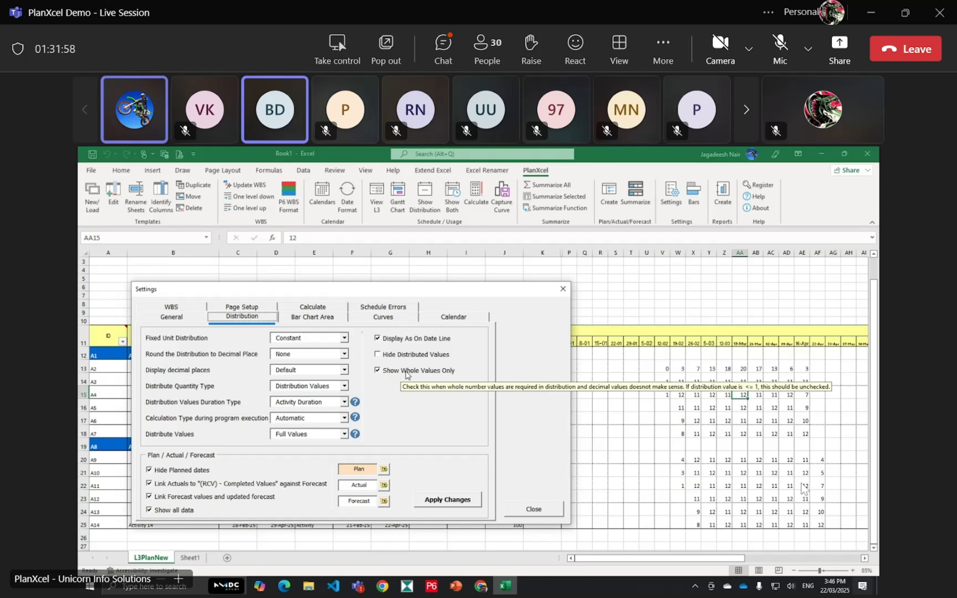
pyautogui.click(404, 371)
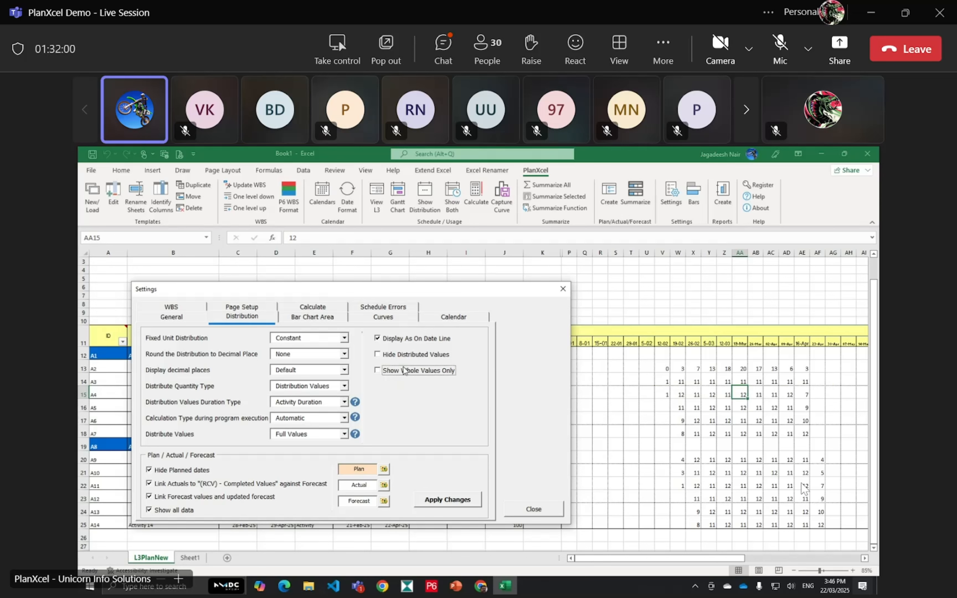
pyautogui.click(526, 509)
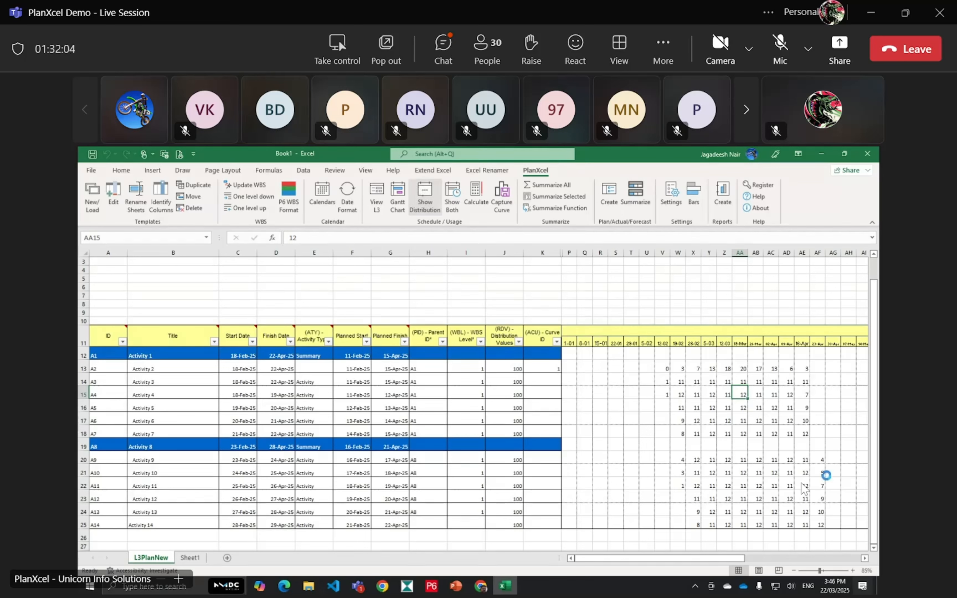
pyautogui.moveTo(679, 394); pyautogui.dragTo(787, 394)
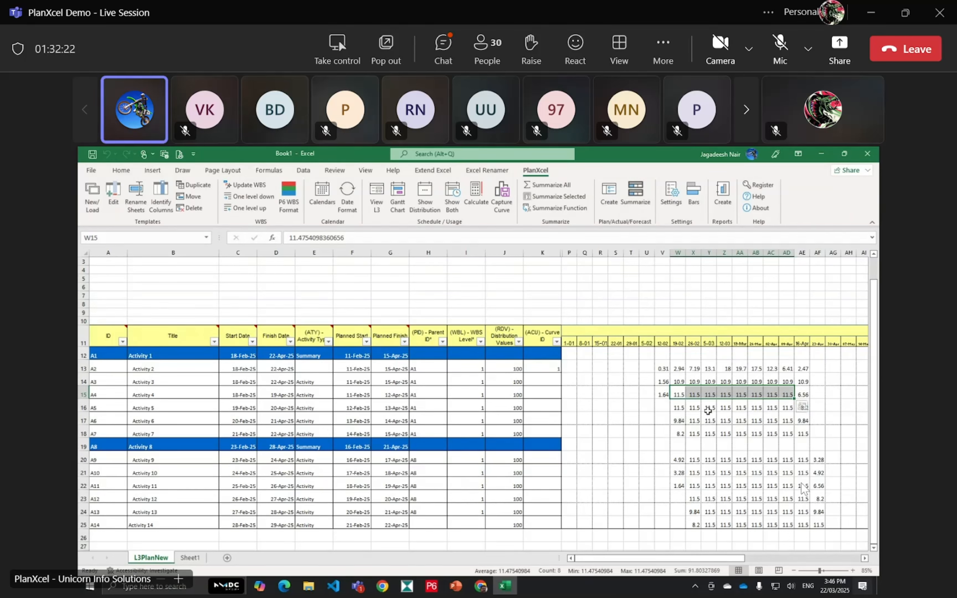
# Step: Compare the total of all weekly values with the Distribution Values column and inspect Activity 4's first two weekly values
pyautogui.moveTo(635, 364); pyautogui.dragTo(833, 540)
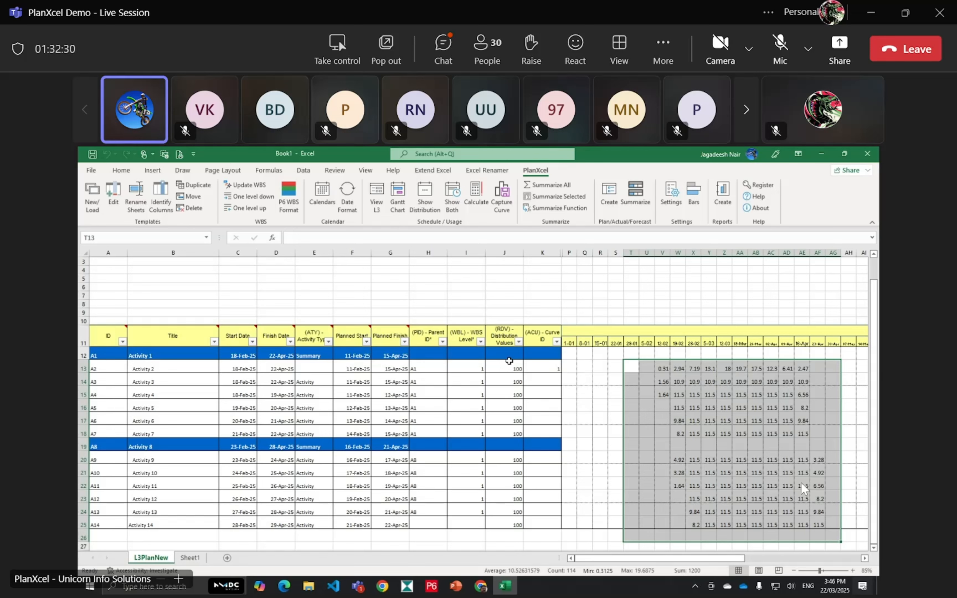
pyautogui.moveTo(507, 366); pyautogui.dragTo(498, 529)
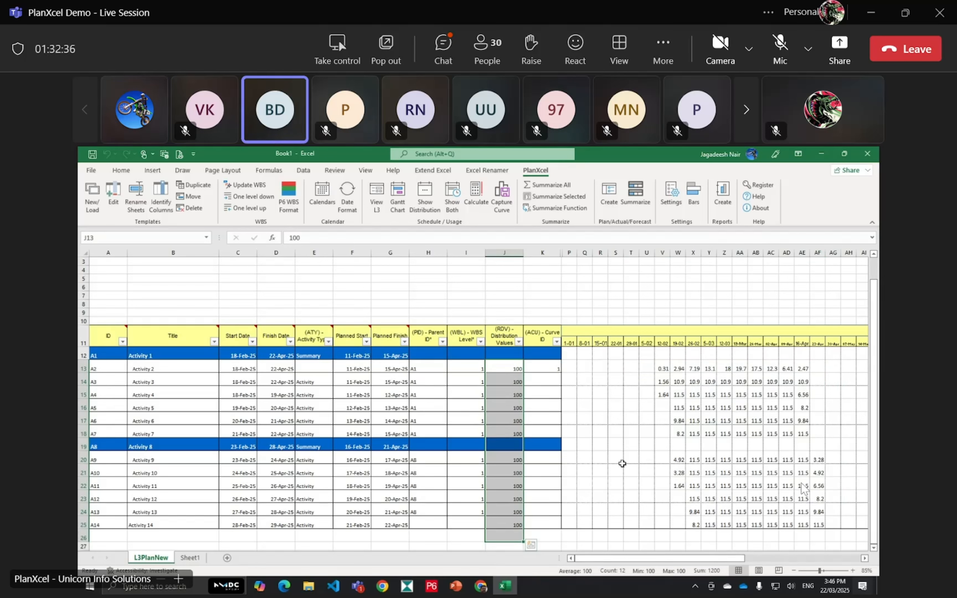
pyautogui.click(678, 394)
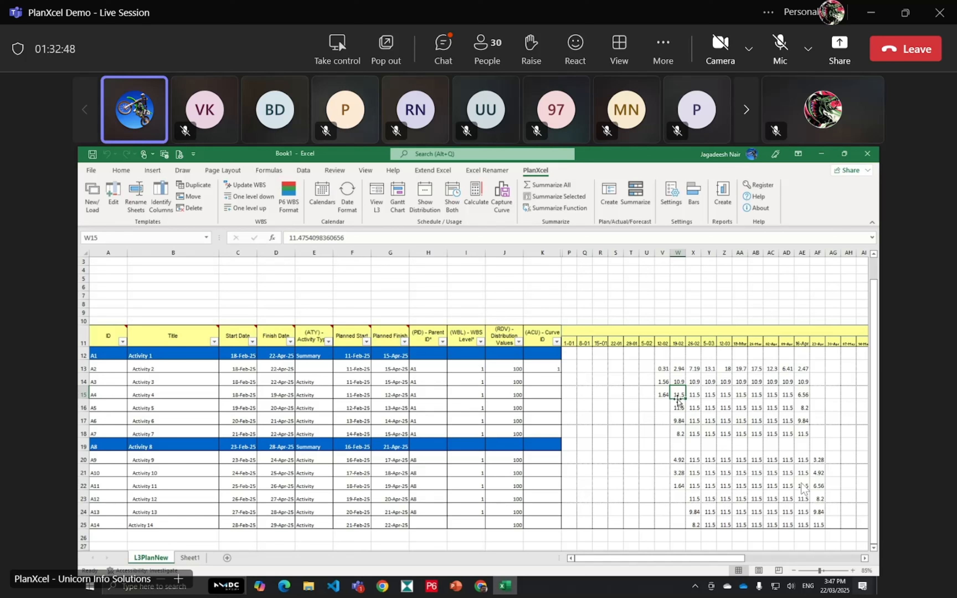
pyautogui.click(661, 394)
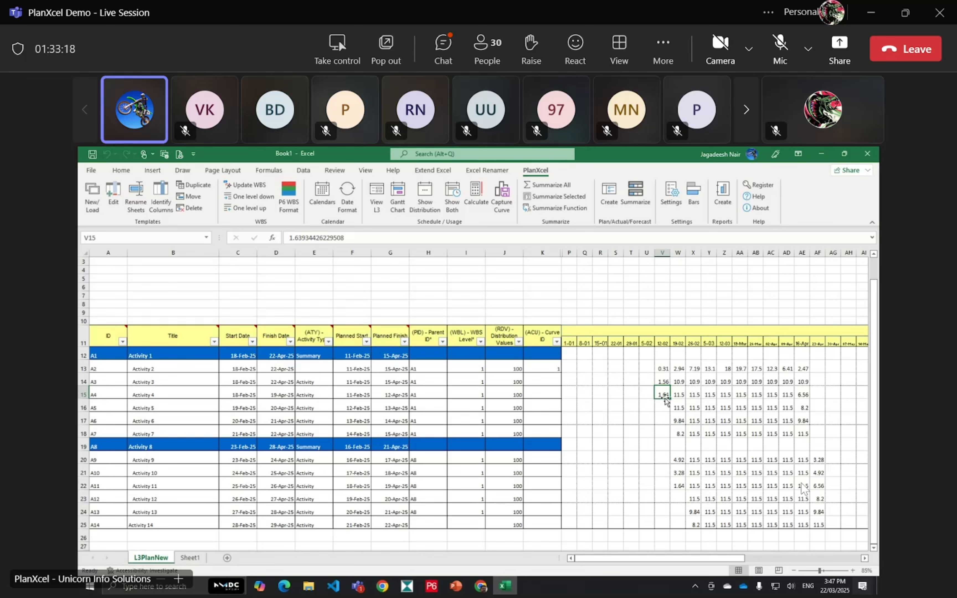
pyautogui.click(680, 396)
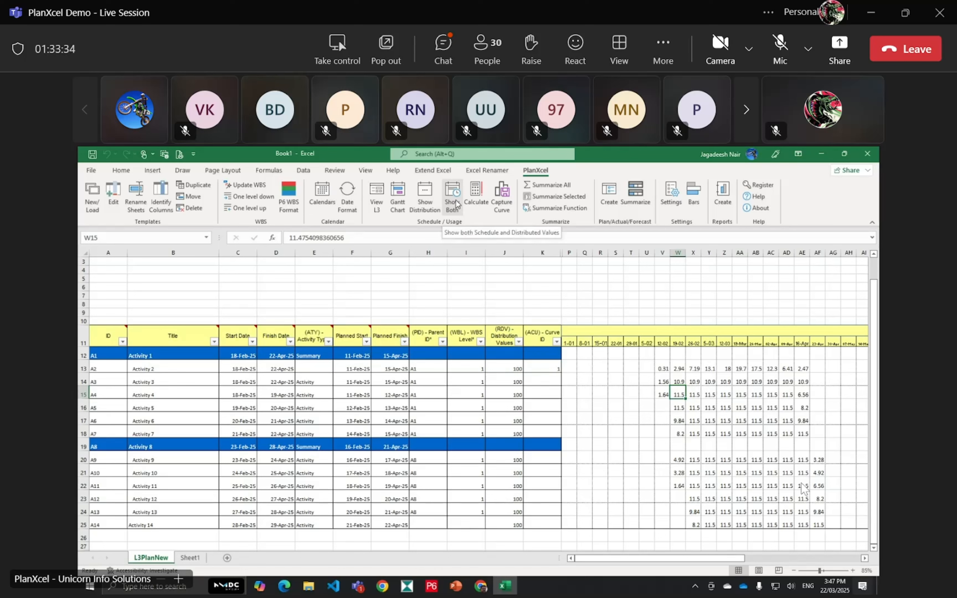
# Step: Format the weekly distribution values of all activities to display no decimal places
pyautogui.click(664, 367)
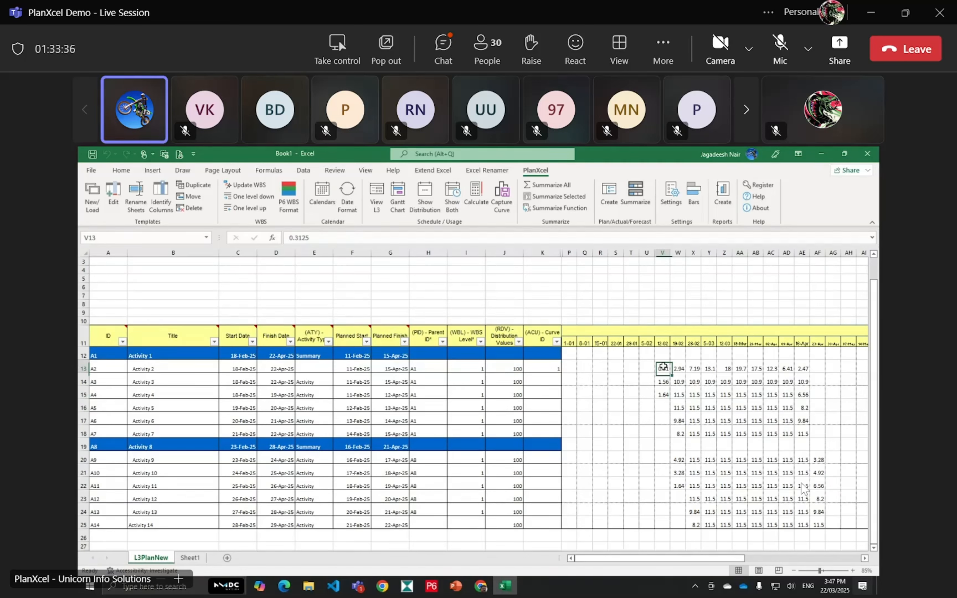
pyautogui.moveTo(663, 367); pyautogui.dragTo(834, 537)
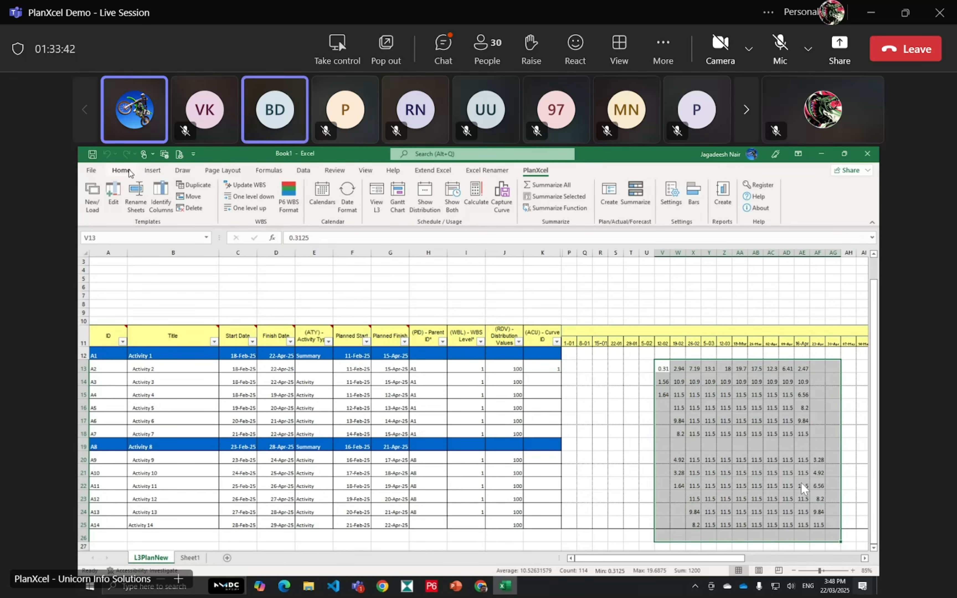
pyautogui.click(120, 170)
pyautogui.click(474, 205)
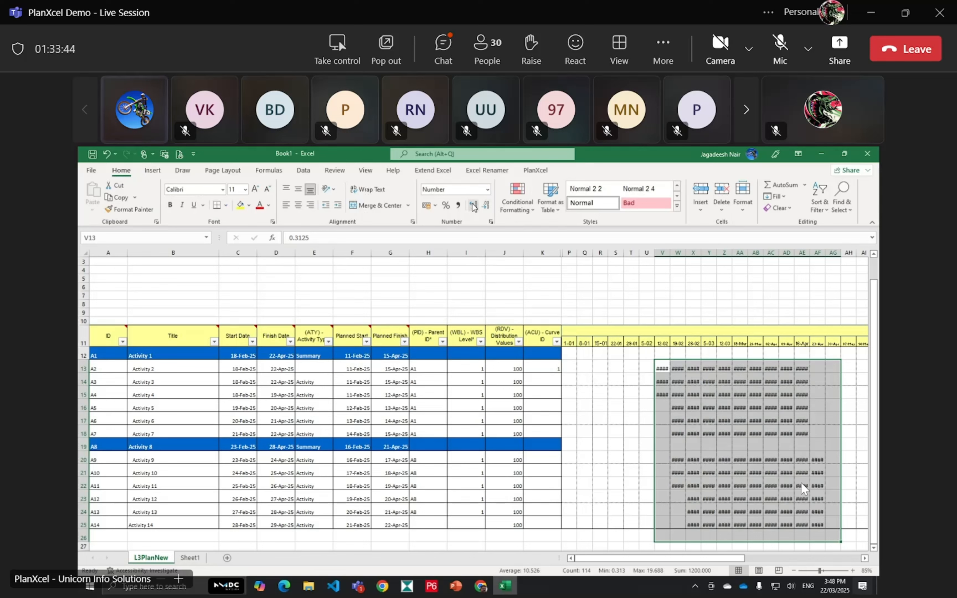
pyautogui.click(486, 205)
pyautogui.click(486, 204)
pyautogui.click(487, 205)
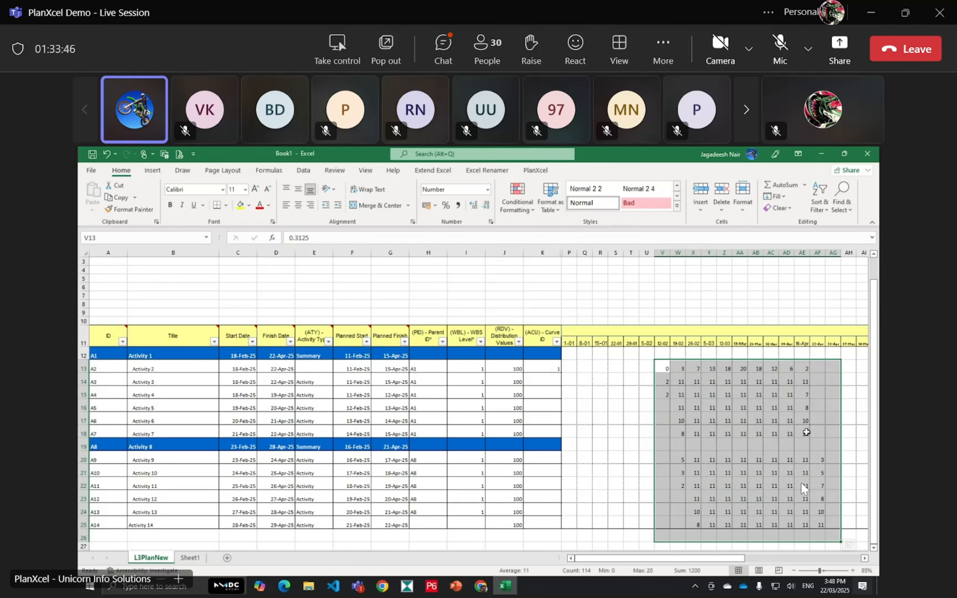
# Step: Check Activity 7's last underlying weekly value and the total of all weekly values displayed without decimals
pyautogui.click(806, 432)
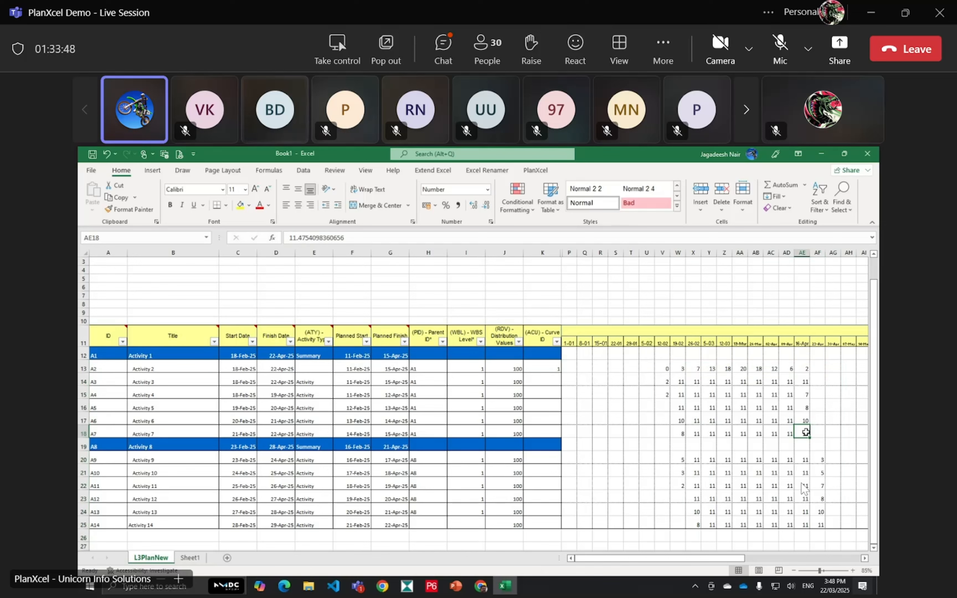
pyautogui.moveTo(661, 366); pyautogui.dragTo(840, 541)
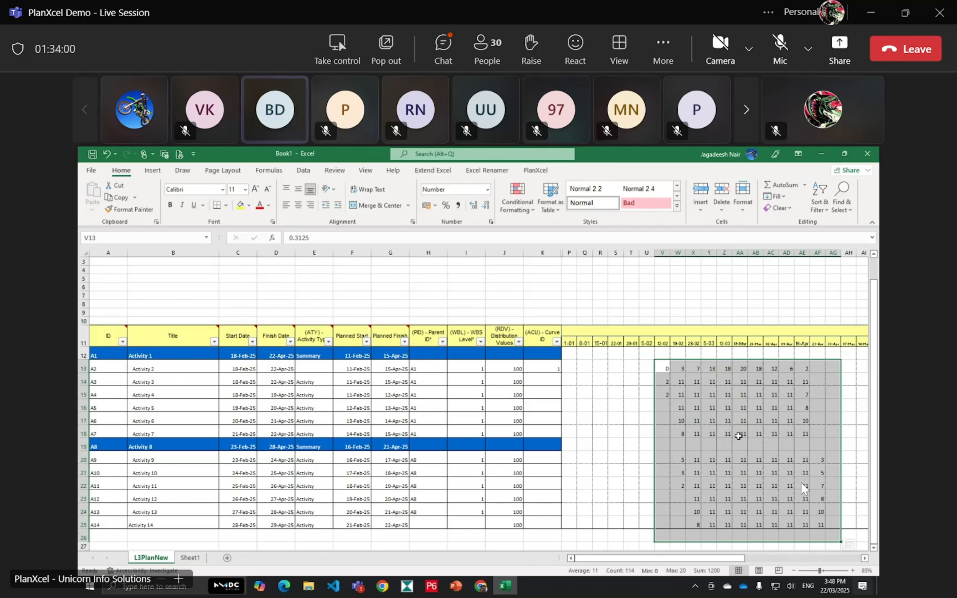
pyautogui.click(649, 430)
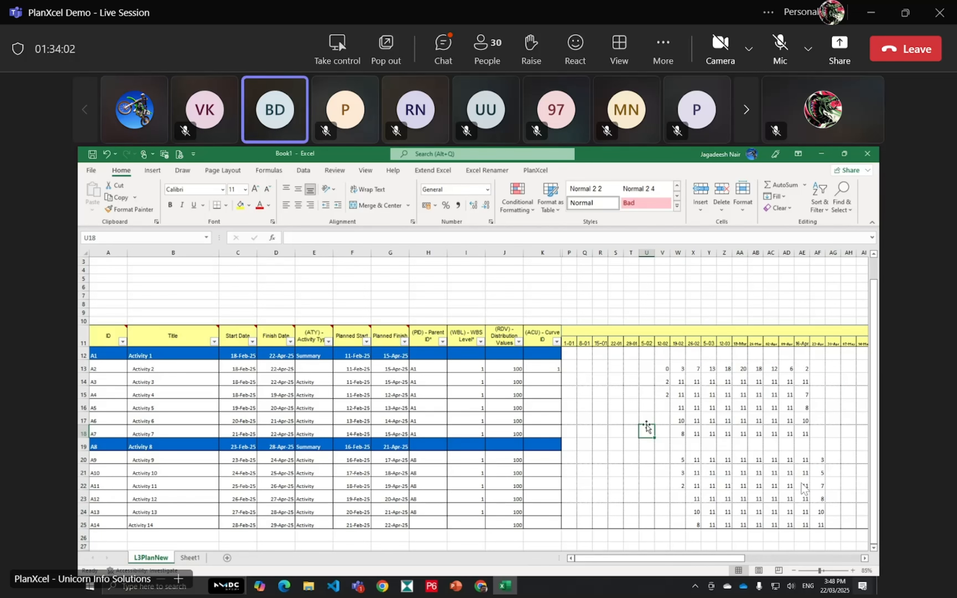
pyautogui.click(616, 418)
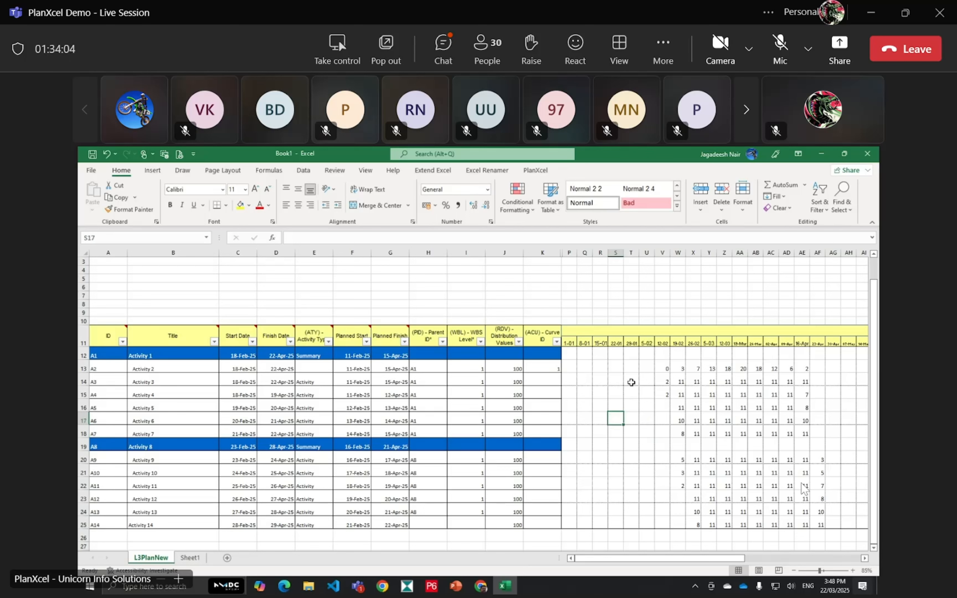
# Step: Enter the custom curve values 10, 2, 5, 15 and 16 in cells Q8 to U8
pyautogui.click(537, 174)
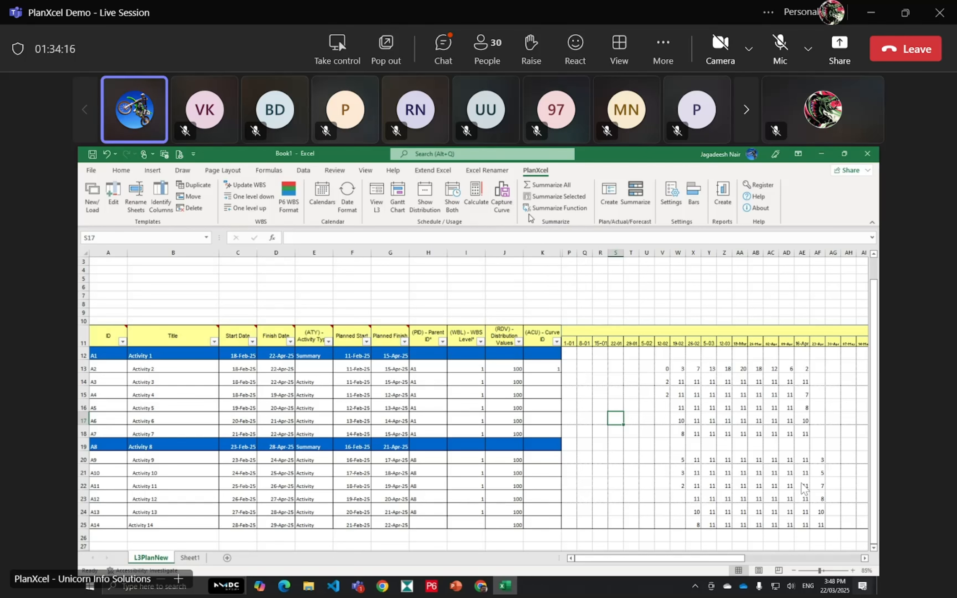
pyautogui.click(587, 301)
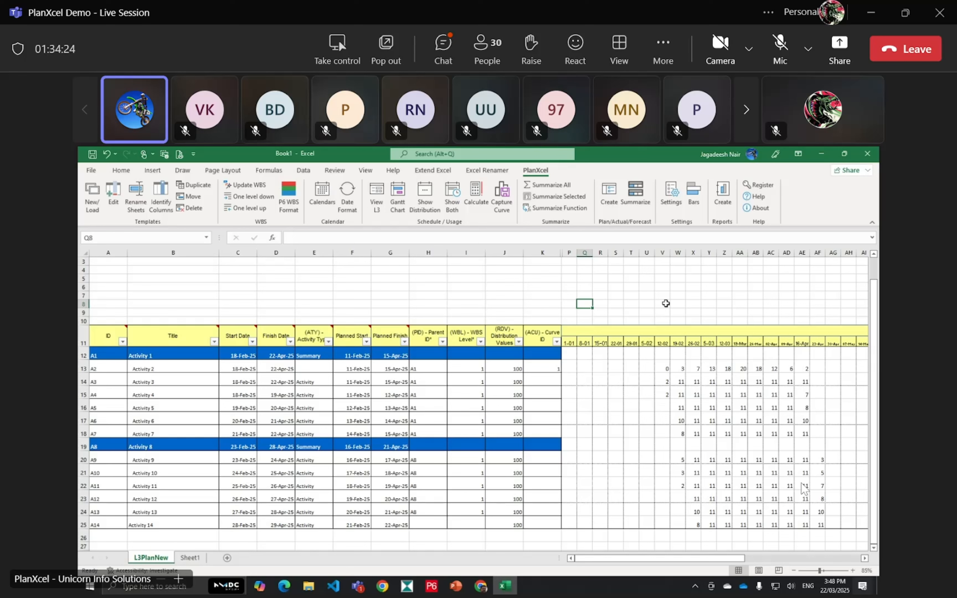
pyautogui.write('10')
pyautogui.press('Tab')
pyautogui.write('2')
pyautogui.press('Tab')
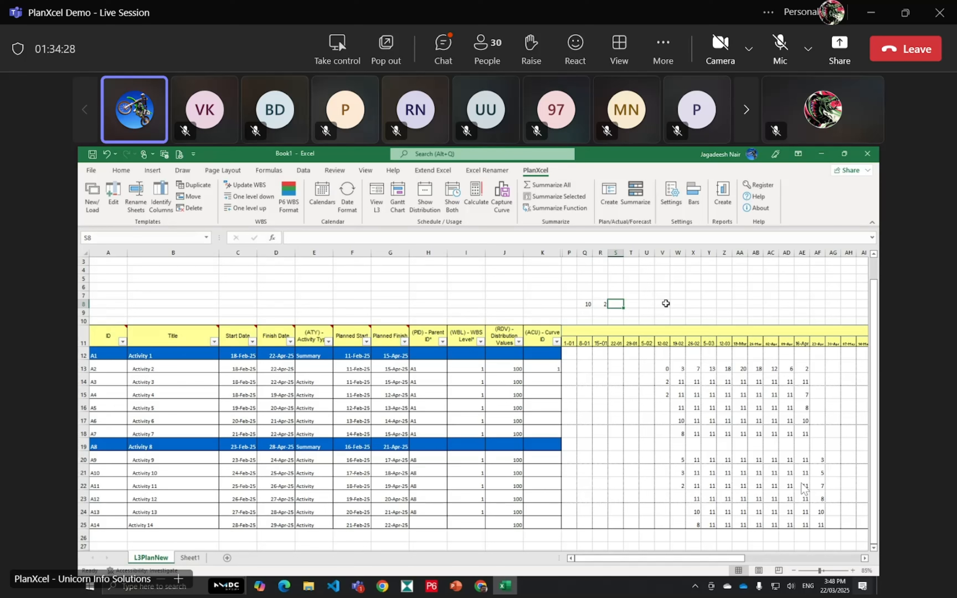
pyautogui.write('5')
pyautogui.press('Tab')
pyautogui.write('15')
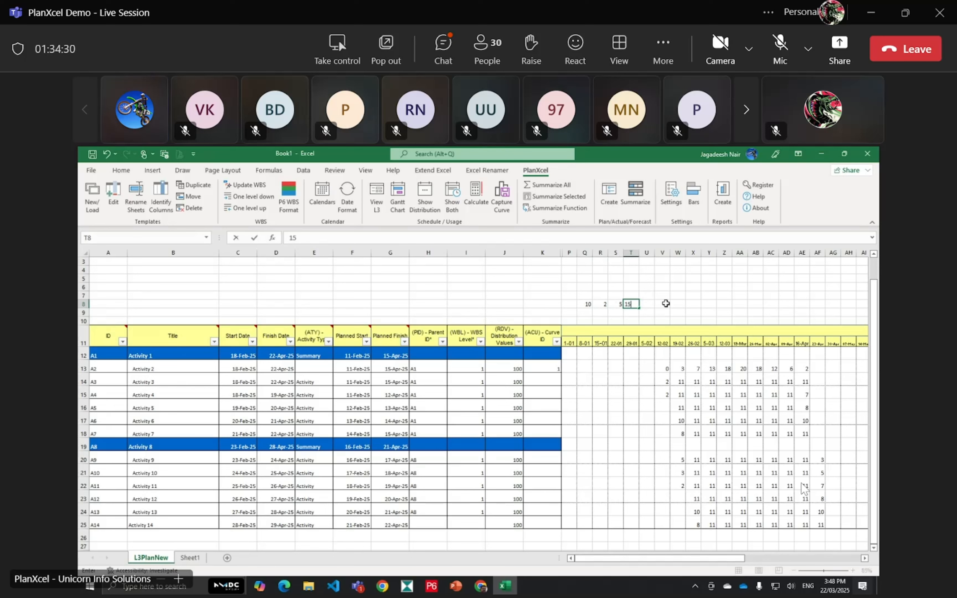
pyautogui.press('Tab')
pyautogui.write('16')
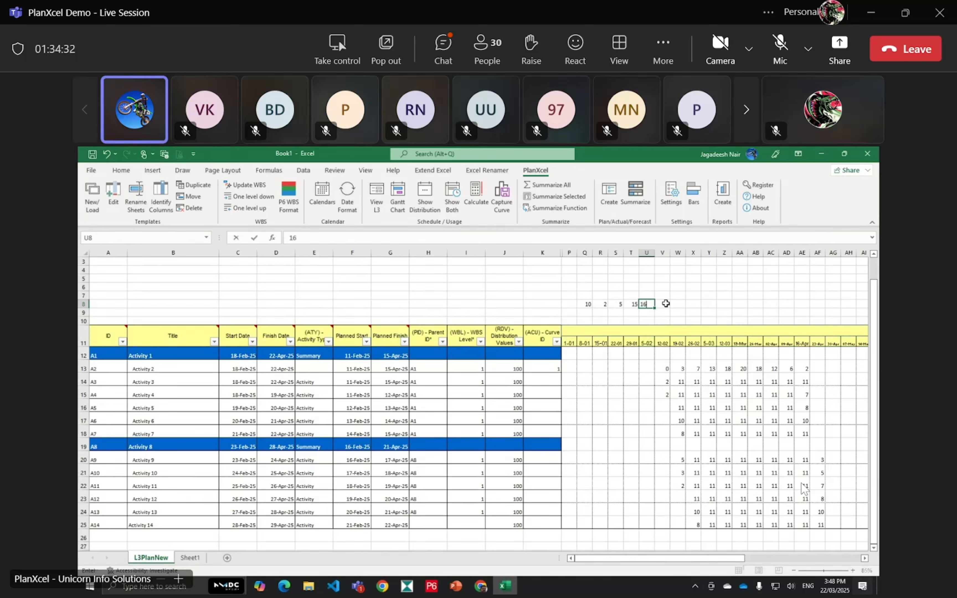
pyautogui.press('Tab')
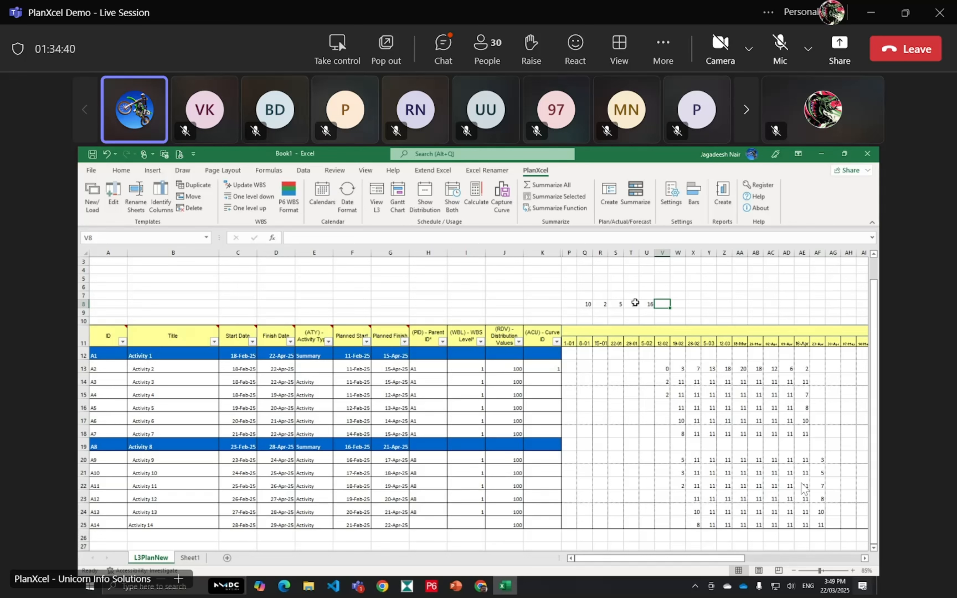
# Step: Capture the values in Q8:U8 as a user-defined distribution curve and review its intervals in the curve settings
pyautogui.moveTo(588, 304); pyautogui.dragTo(648, 304)
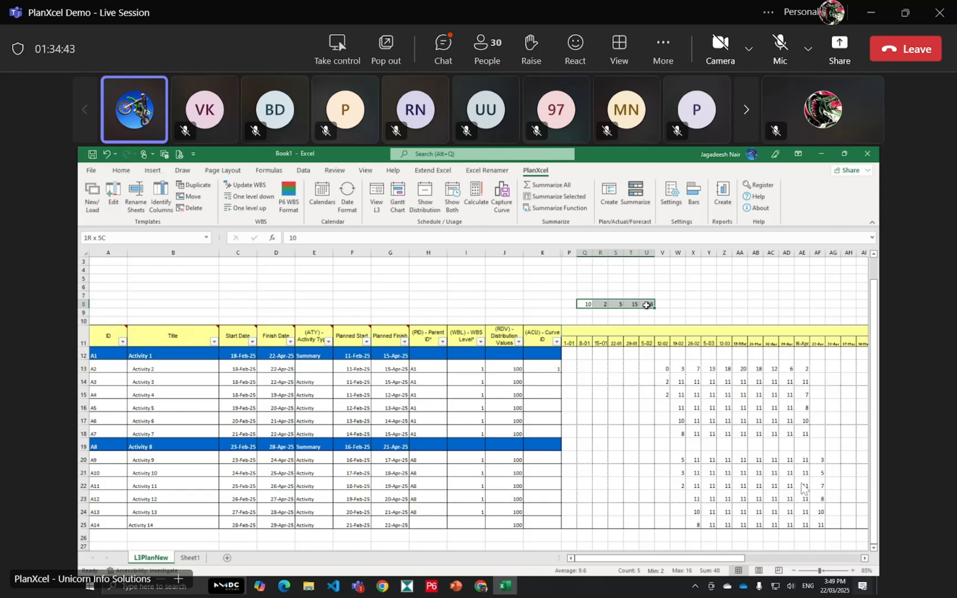
pyautogui.click(501, 197)
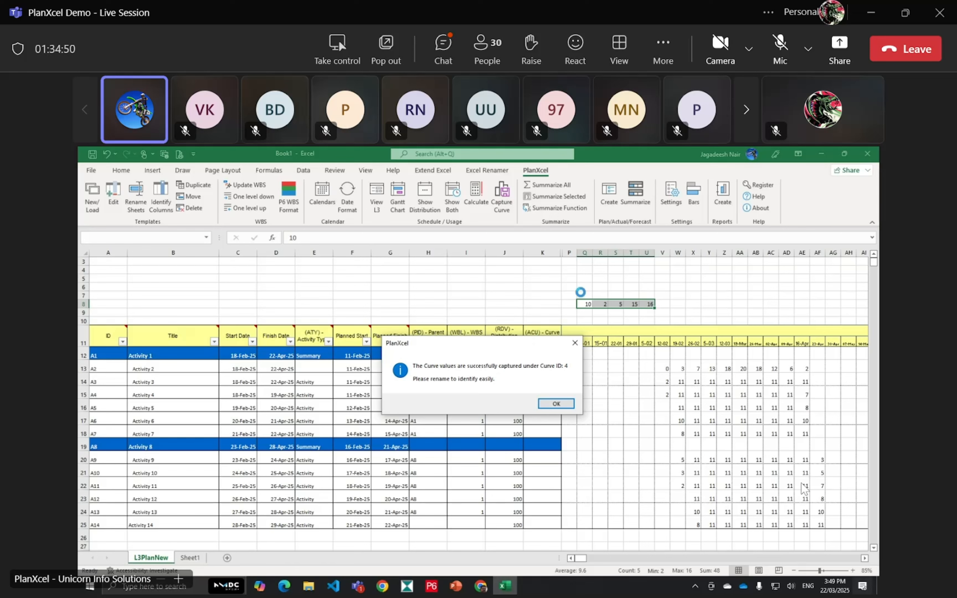
pyautogui.click(555, 403)
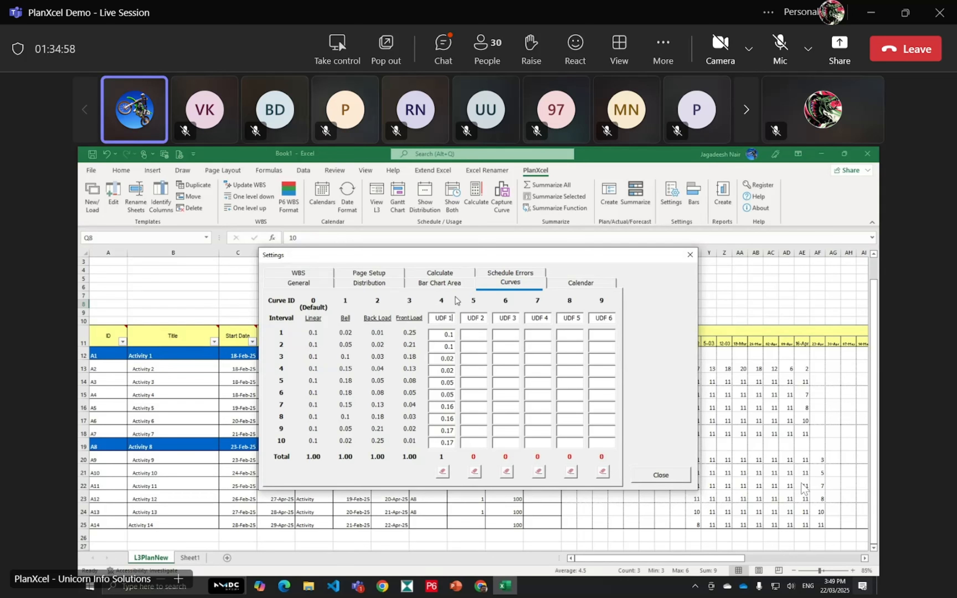
pyautogui.click(679, 480)
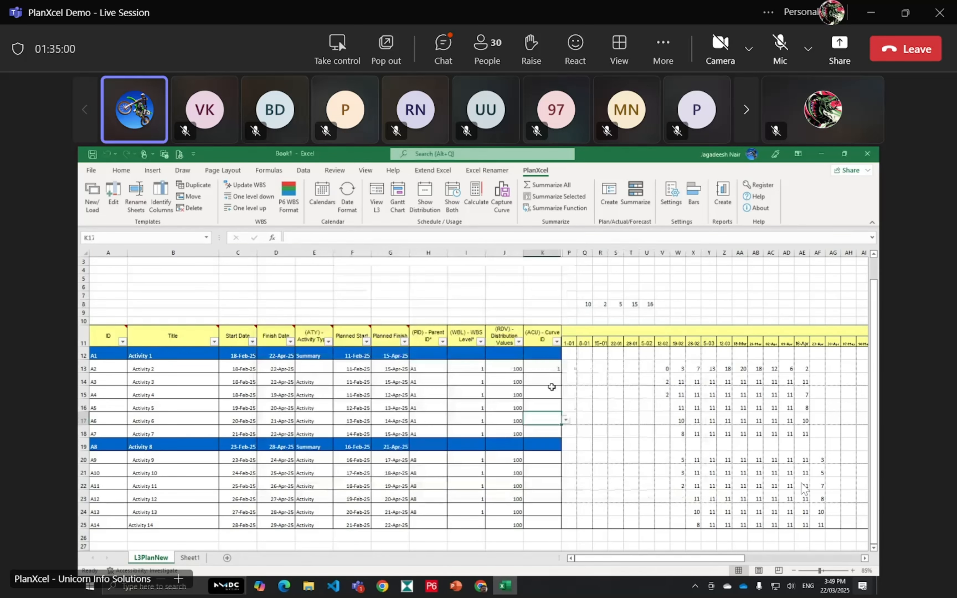
# Step: Assign Curve ID 4 to Activity 3, regenerate the weekly distribution and check the activity's weekly values
pyautogui.click(553, 381)
pyautogui.click(567, 380)
pyautogui.click(551, 412)
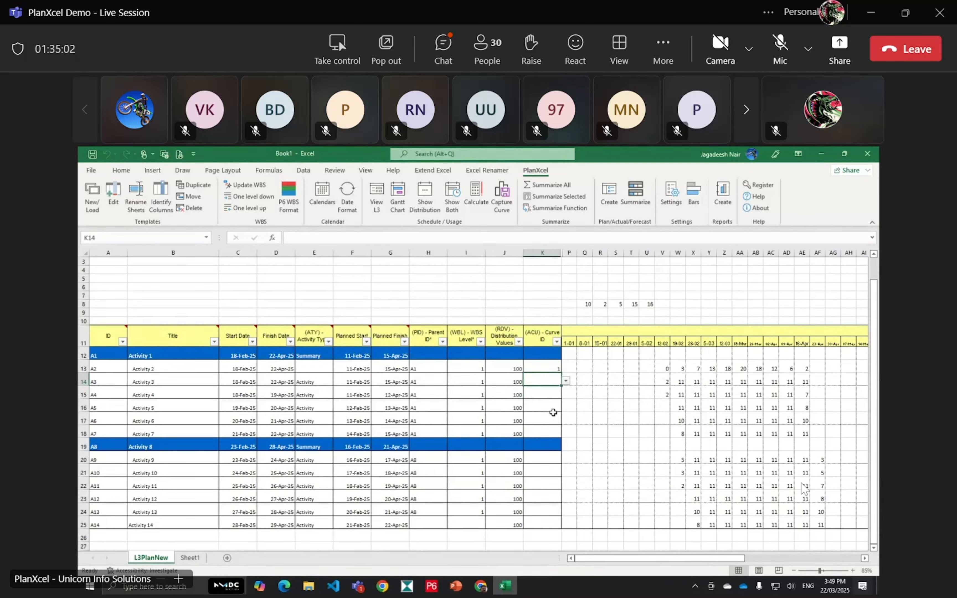
pyautogui.click(599, 431)
pyautogui.click(425, 196)
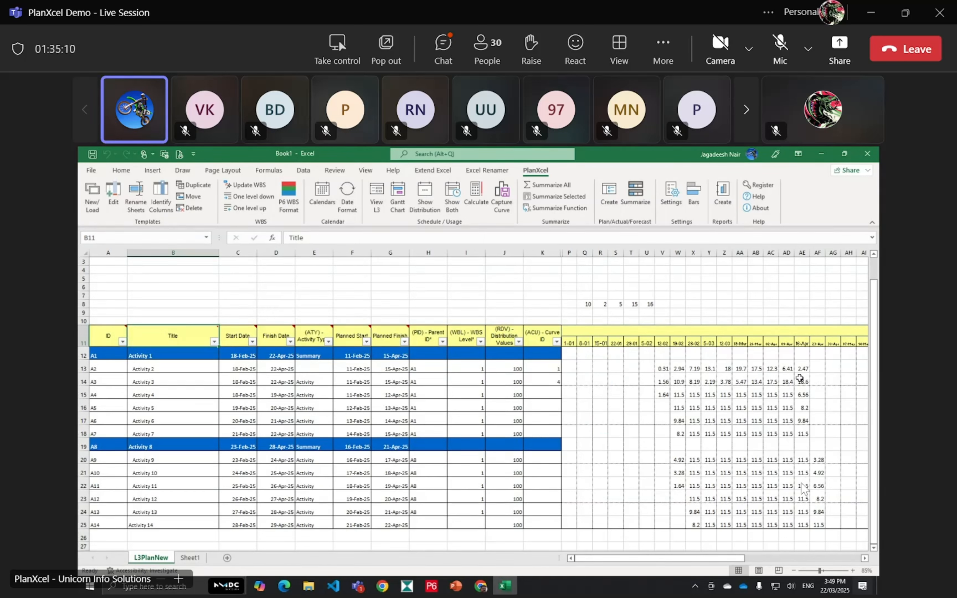
pyautogui.moveTo(662, 380); pyautogui.dragTo(817, 382)
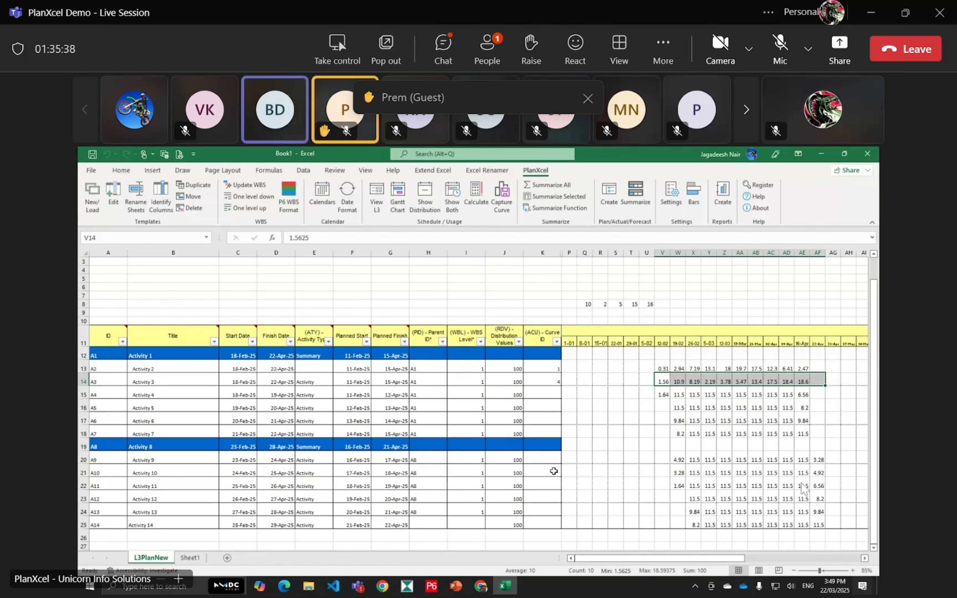
# Step: Start a summary of selected columns in PlanXcel, with the Title heading in B11 as the pivot rows
pyautogui.click(547, 380)
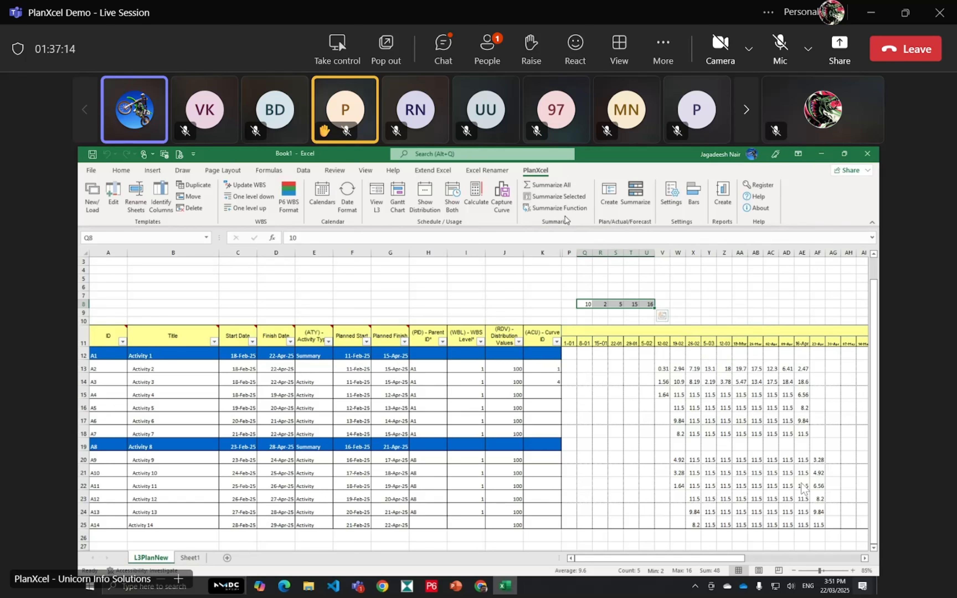
pyautogui.click(555, 200)
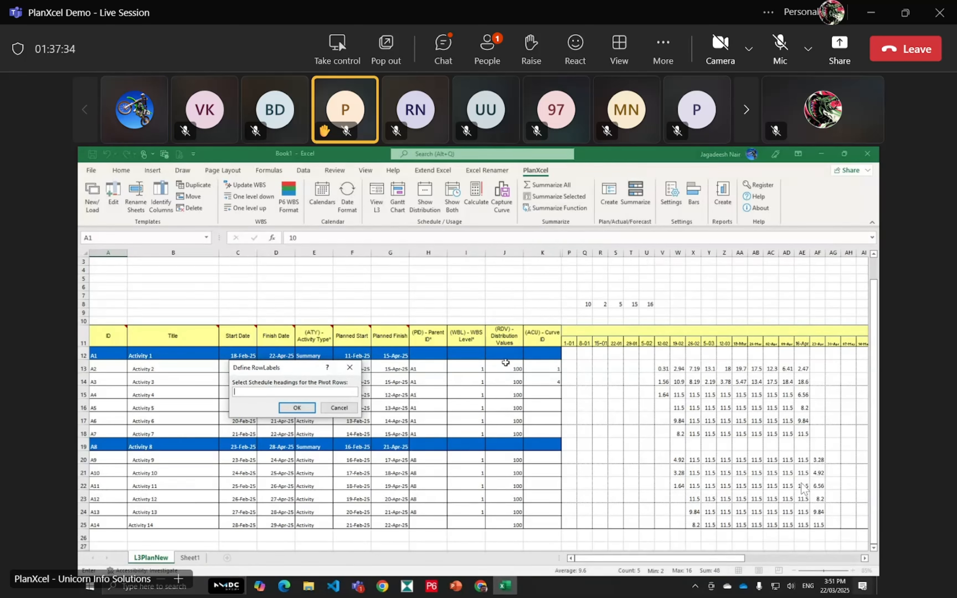
pyautogui.click(189, 340)
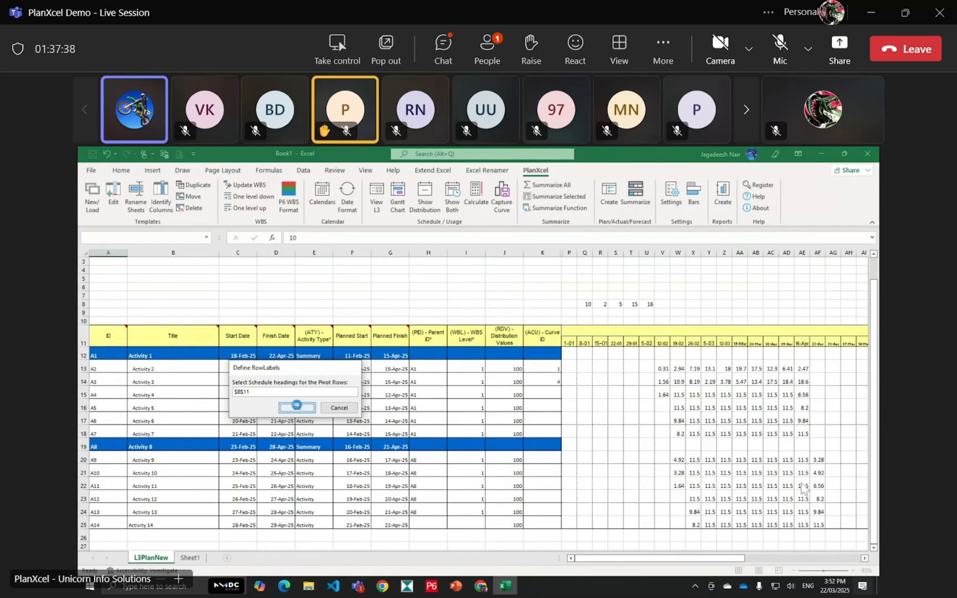
pyautogui.click(295, 407)
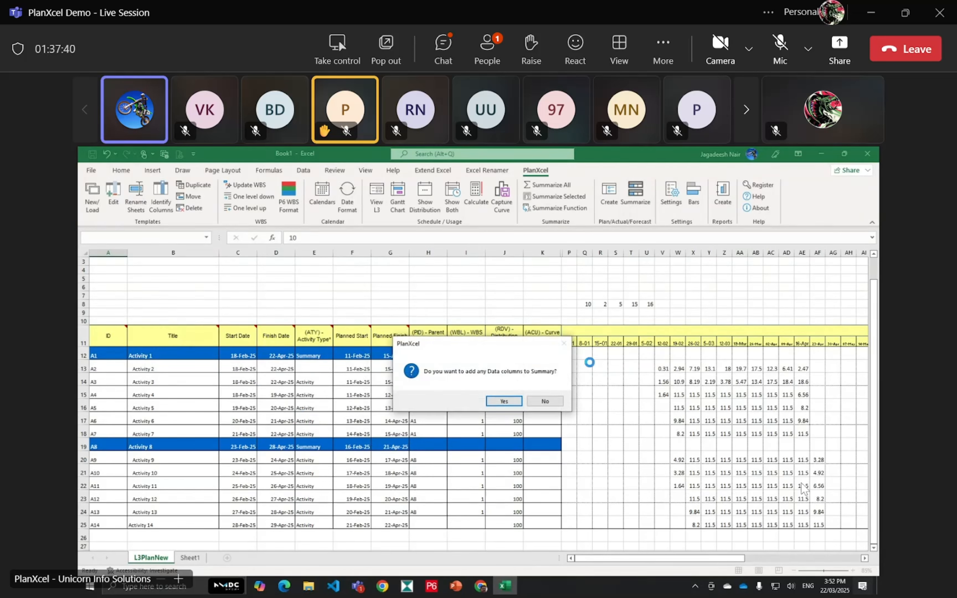
# Step: Add the (RDV) - Distribution Values heading in J11 to the summary as a data column
pyautogui.moveTo(512, 354); pyautogui.dragTo(644, 421)
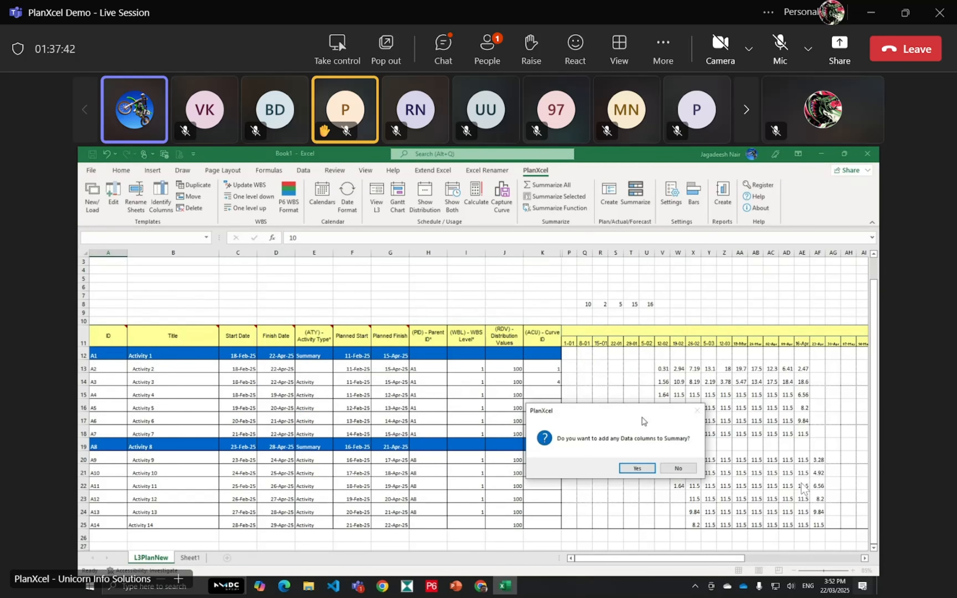
pyautogui.click(628, 467)
pyautogui.click(511, 338)
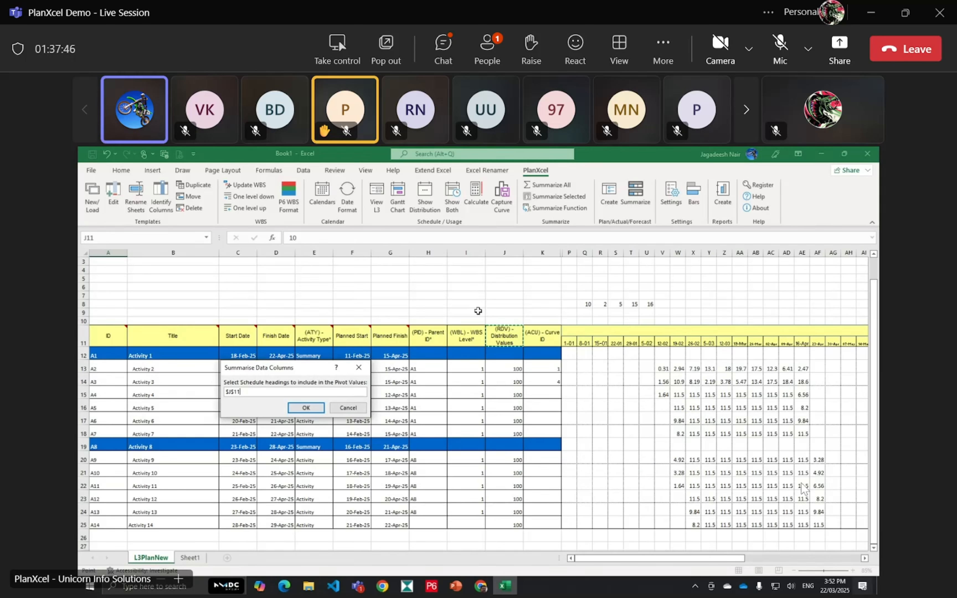
pyautogui.click(298, 409)
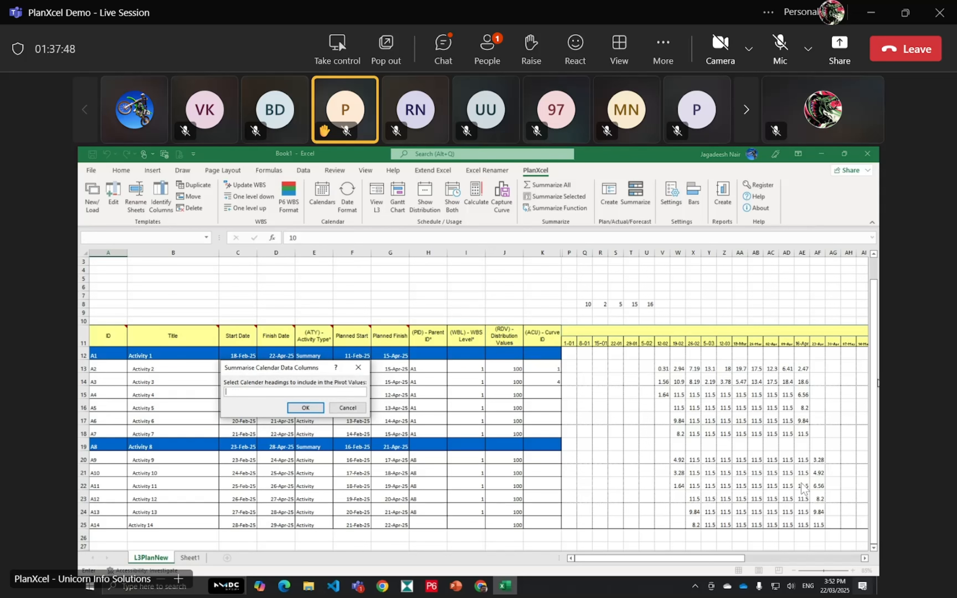
# Step: Include the weekly calendar headings from P11 onward in the pivot values and generate the summary with the default field prefix
pyautogui.moveTo(569, 343); pyautogui.dragTo(781, 343)
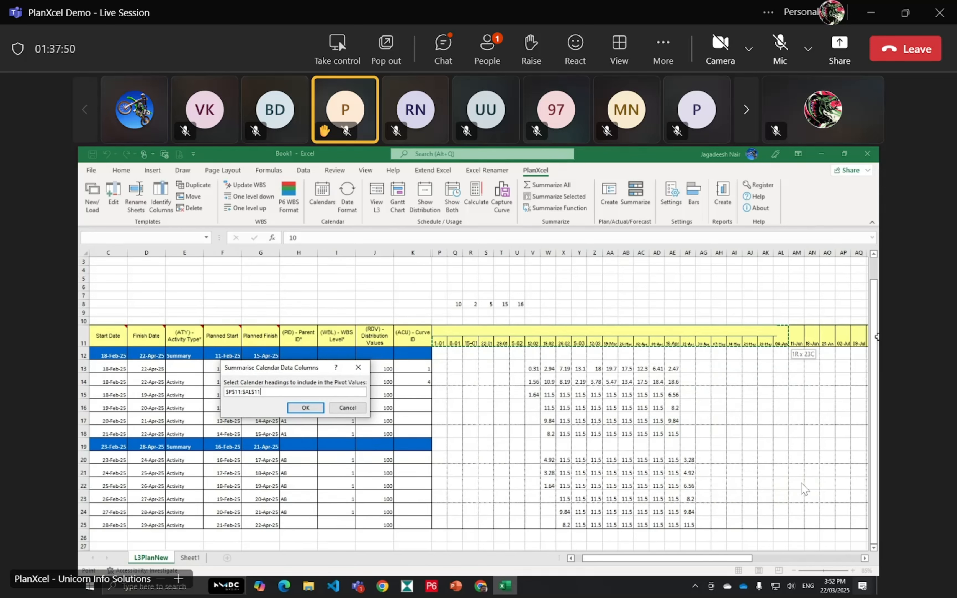
pyautogui.moveTo(877, 337); pyautogui.dragTo(733, 341)
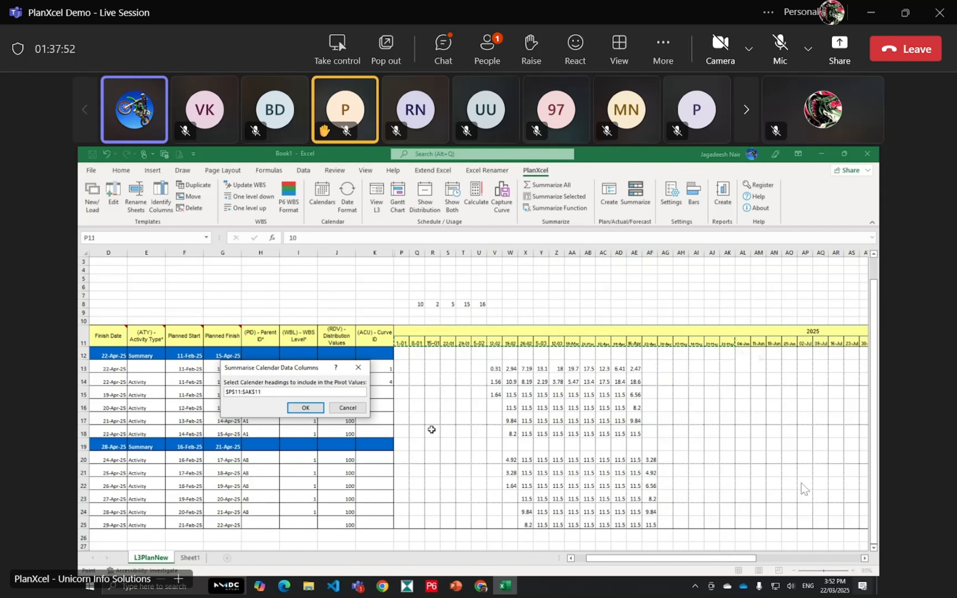
pyautogui.click(306, 407)
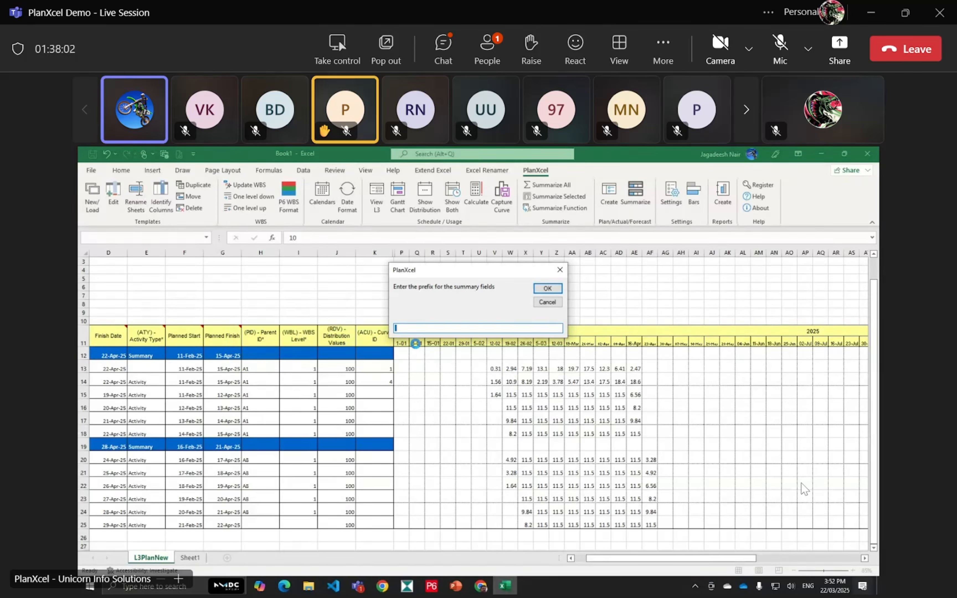
pyautogui.click(547, 288)
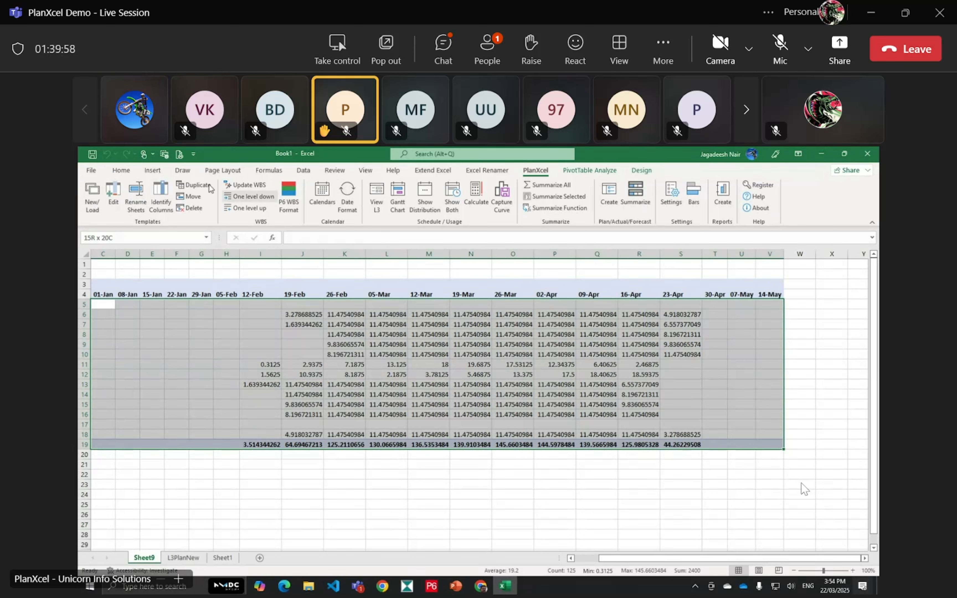
# Step: Format the weekly values and grand totals in the summary pivot in comma style without decimals
pyautogui.click(122, 171)
pyautogui.click(459, 205)
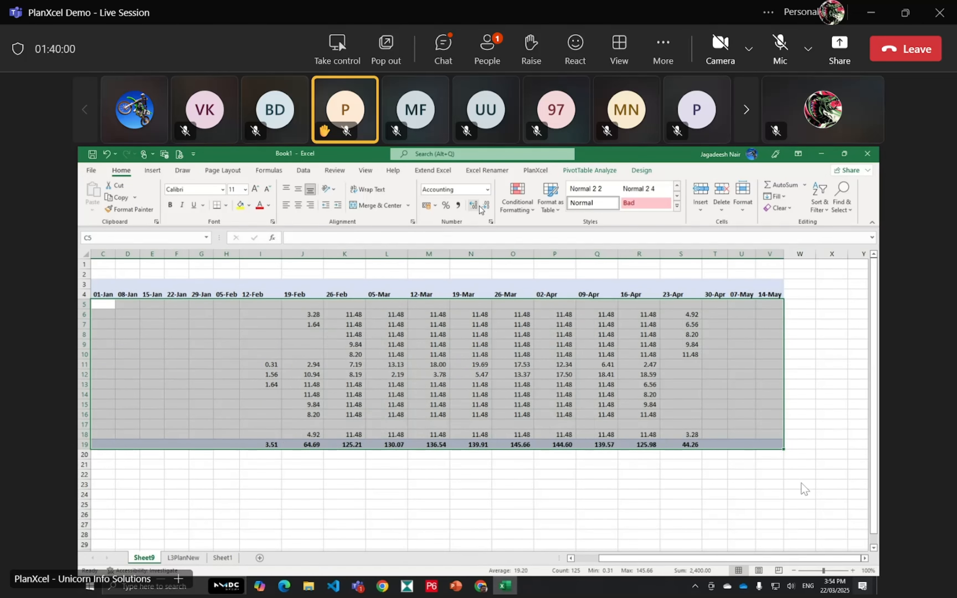
pyautogui.doubleClick(486, 205)
pyautogui.click(526, 527)
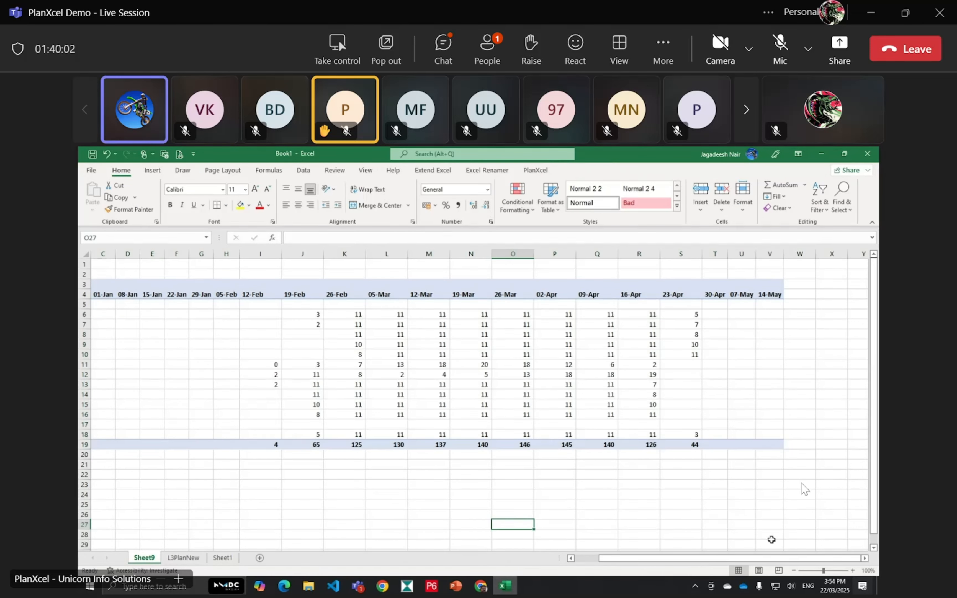
# Step: Examine the summary pivot's activity titles, weekly values per activity and weekly grand totals
pyautogui.moveTo(666, 573); pyautogui.dragTo(629, 569)
pyautogui.click(439, 485)
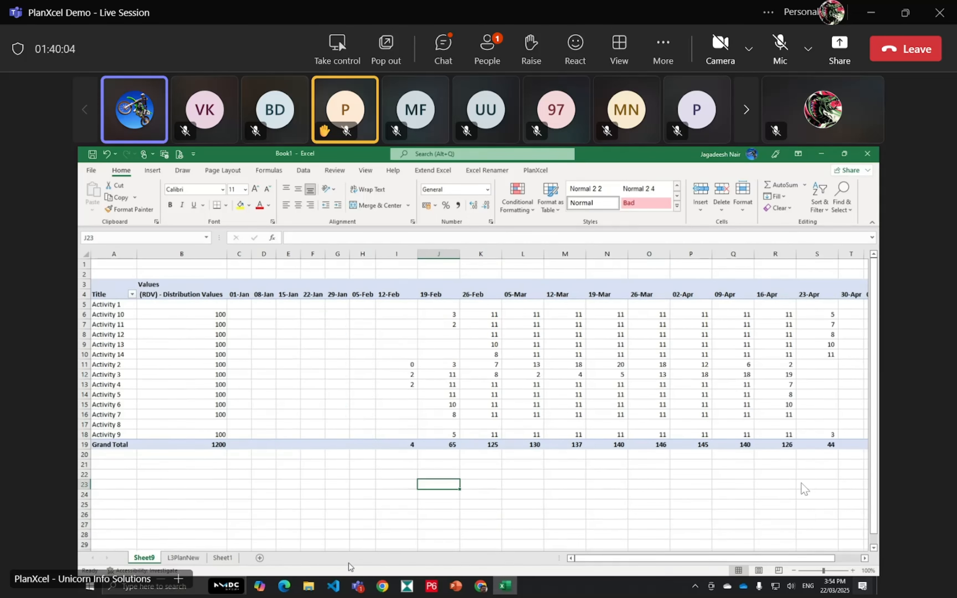
pyautogui.moveTo(110, 304); pyautogui.dragTo(111, 415)
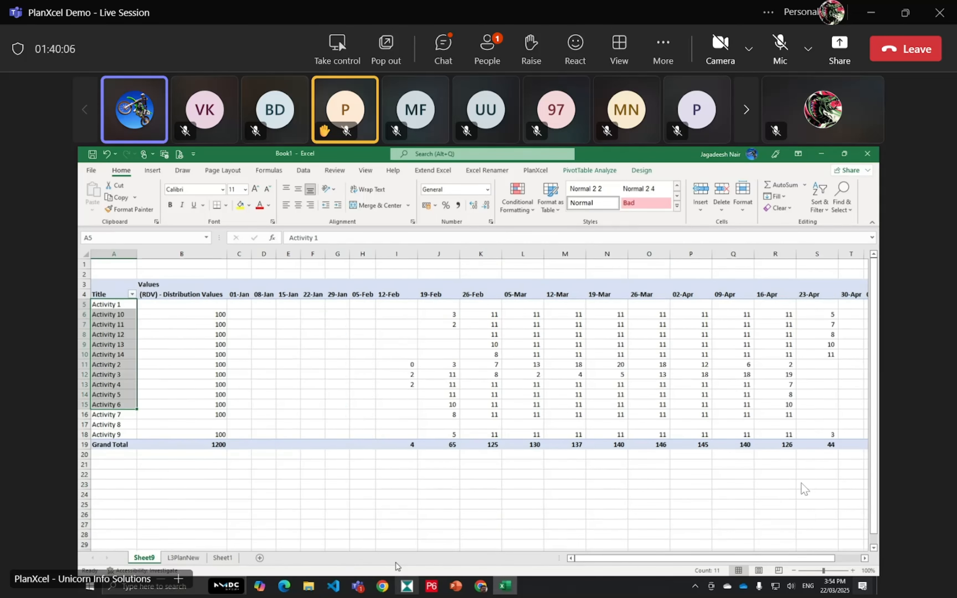
pyautogui.click(281, 467)
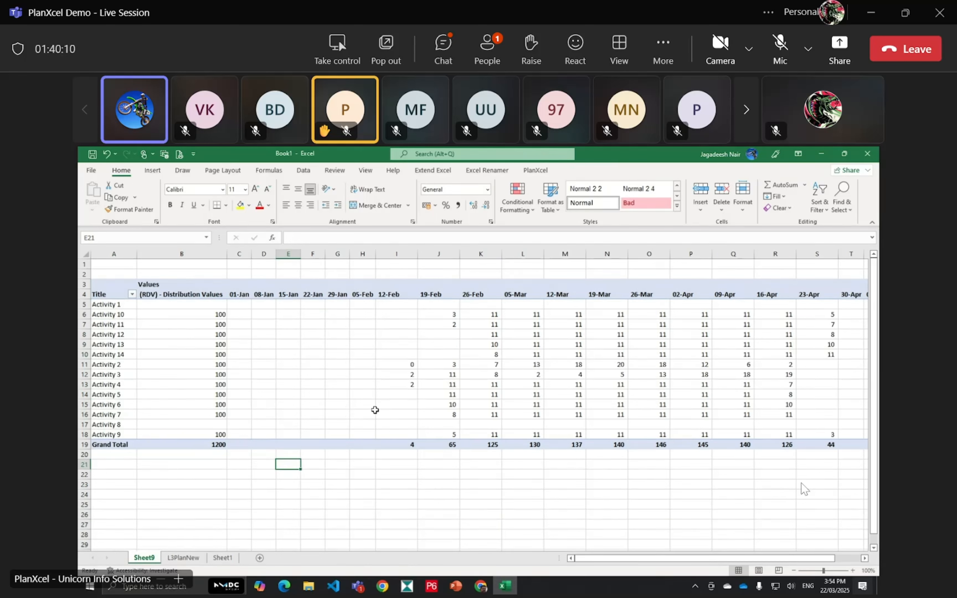
pyautogui.click(634, 455)
pyautogui.click(610, 454)
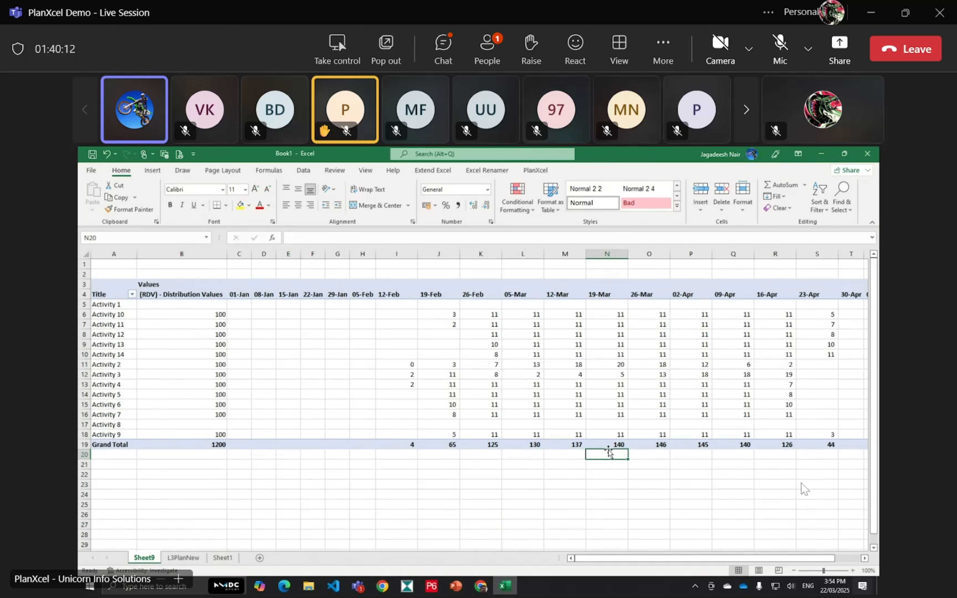
pyautogui.moveTo(571, 316); pyautogui.dragTo(569, 425)
pyautogui.click(584, 470)
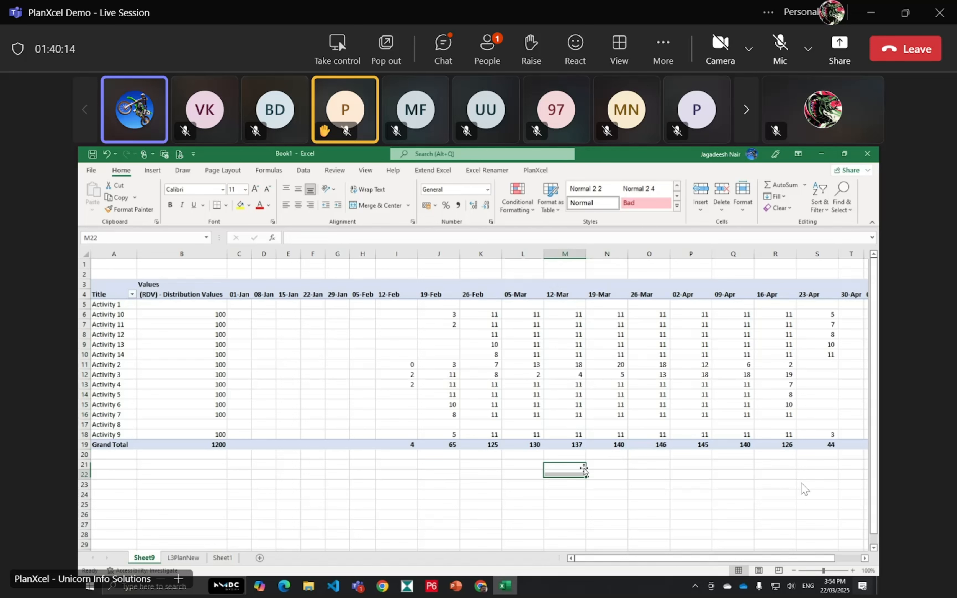
pyautogui.click(582, 492)
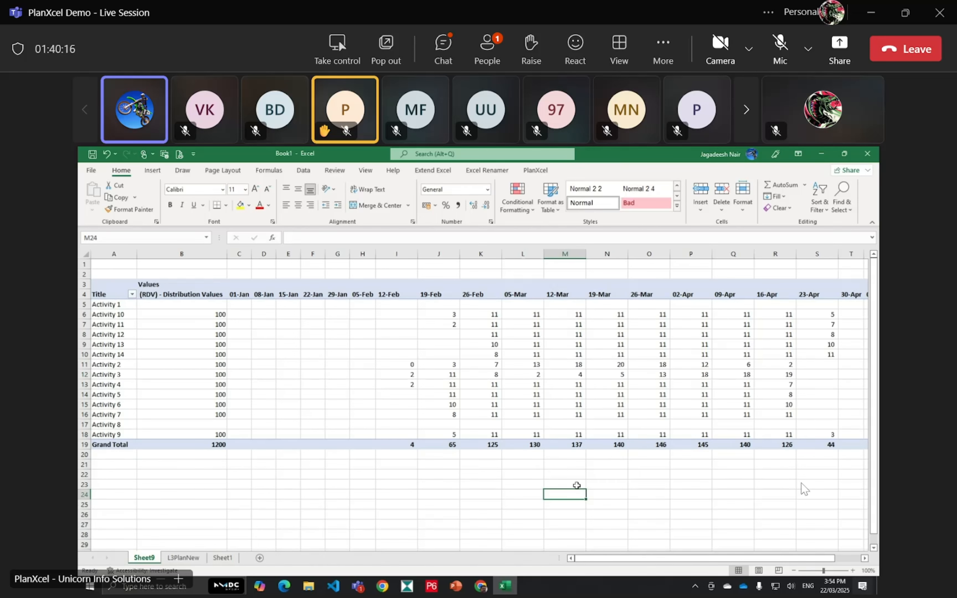
# Step: Return to the L3PlanNew schedule sheet at the Distribution Values and Info columns
pyautogui.click(182, 558)
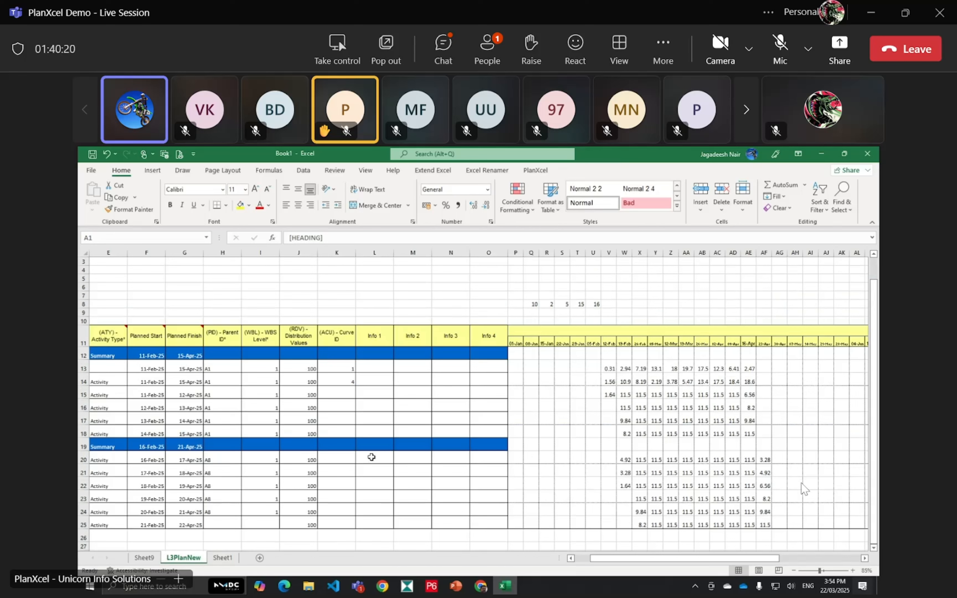
pyautogui.click(382, 402)
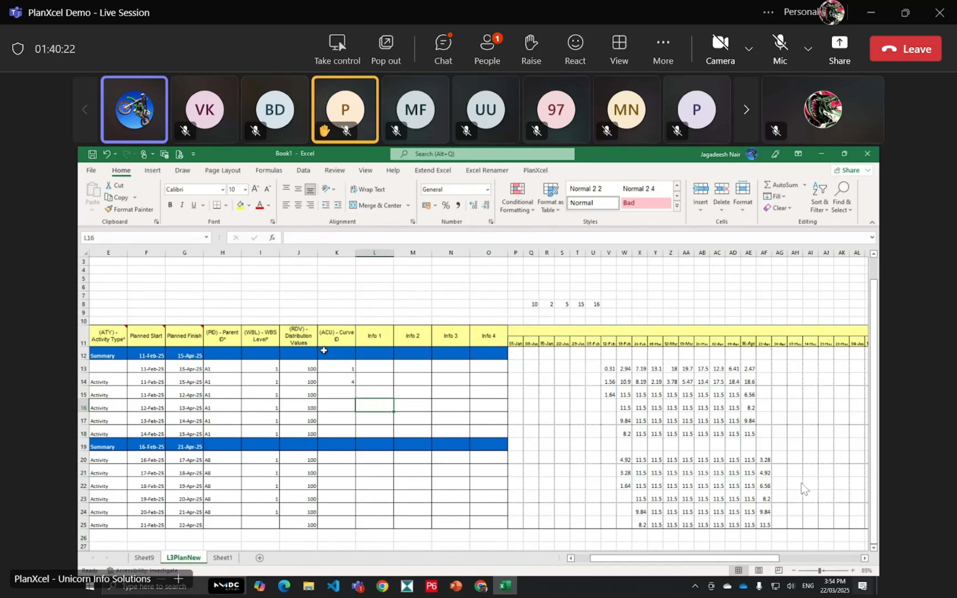
pyautogui.click(300, 369)
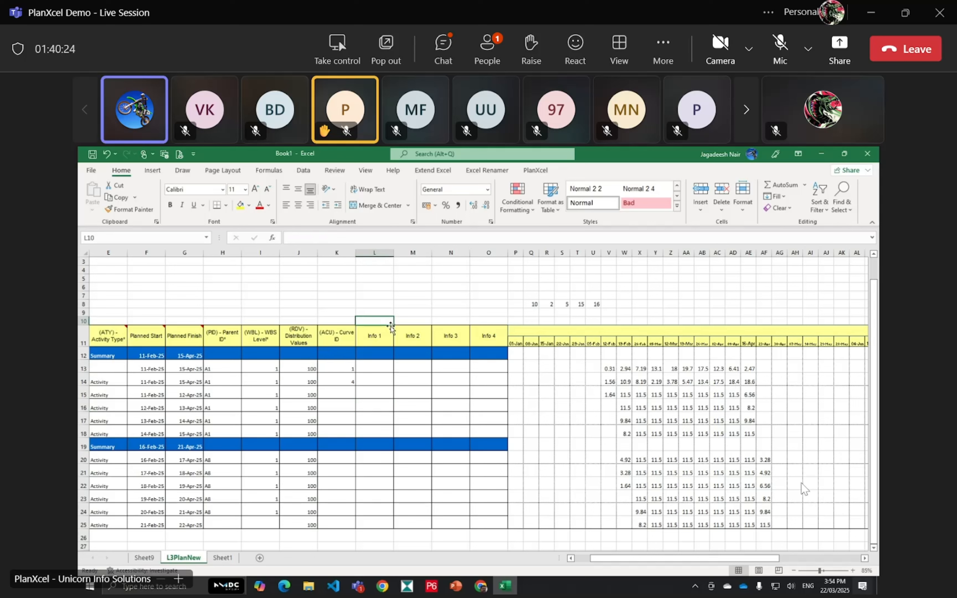
# Step: Rename the Info 1 column heading as Manhour
pyautogui.click(374, 333)
pyautogui.write('M')
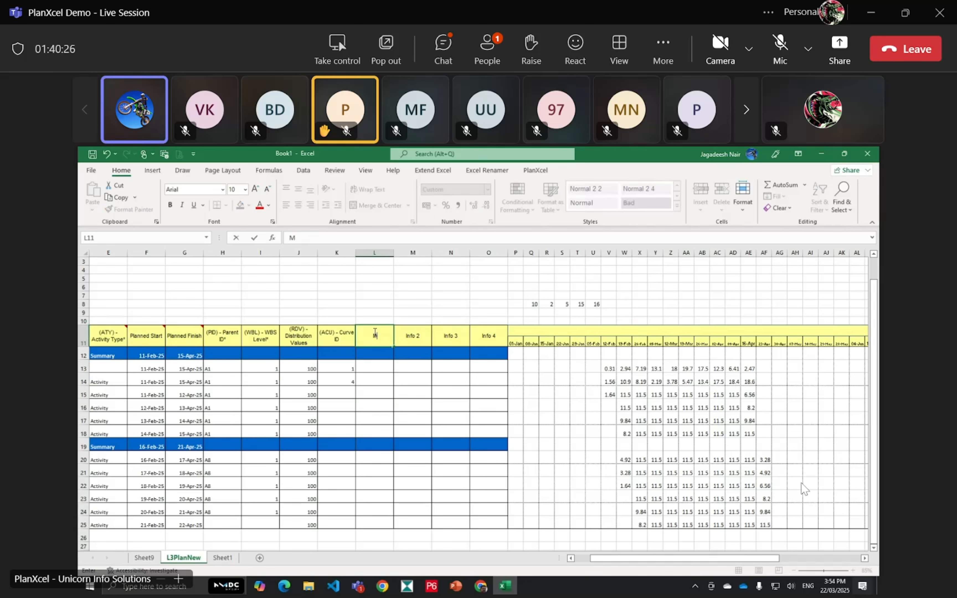
pyautogui.write('anhour')
pyautogui.press('Return')
pyautogui.press('Return')
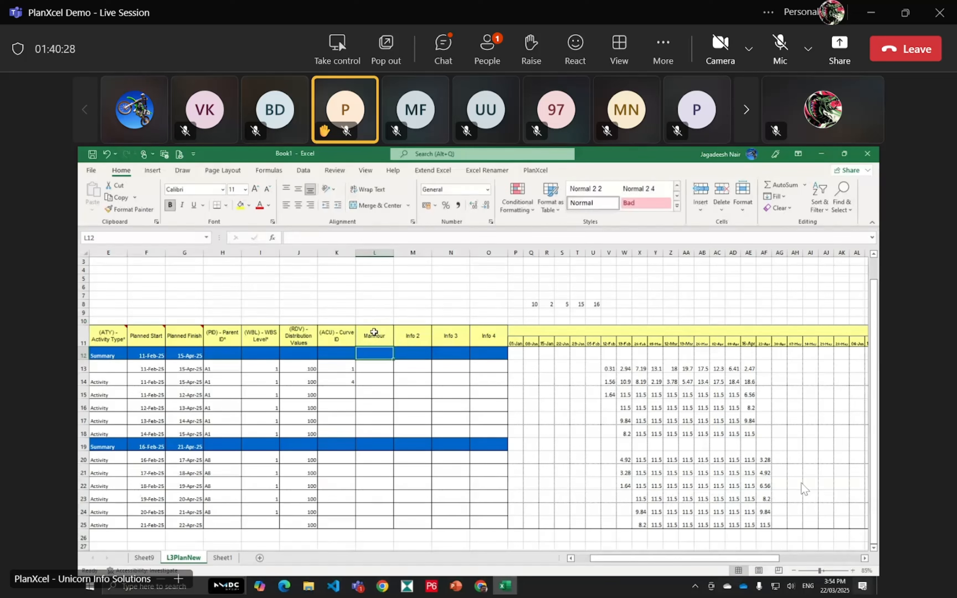
pyautogui.write('+')
pyautogui.press('Left')
pyautogui.press('Left')
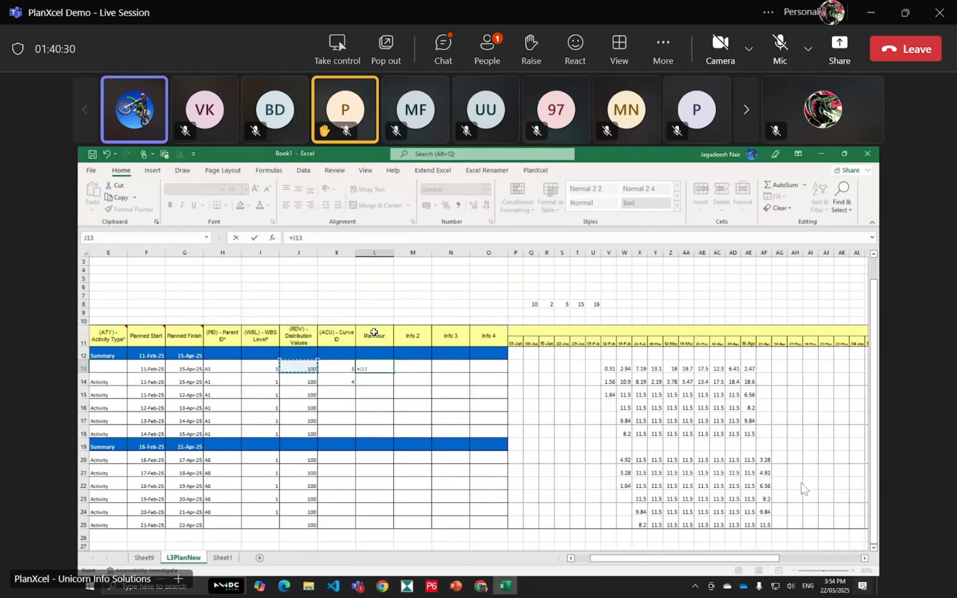
pyautogui.write('*')
pyautogui.press('Escape')
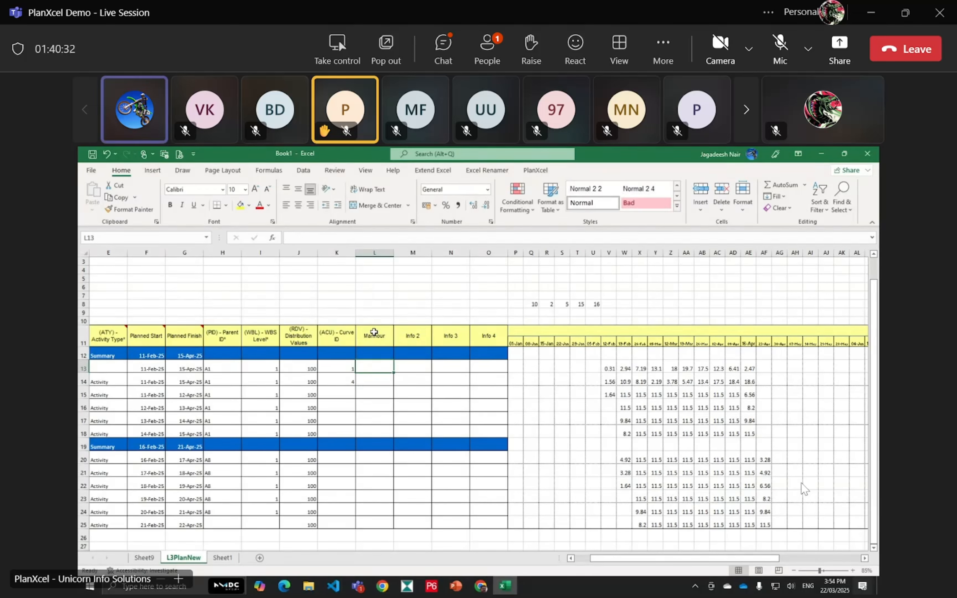
# Step: Set the column headings in L11 and M11 to Quantity and Manhours
pyautogui.click(374, 335)
pyautogui.write('Q')
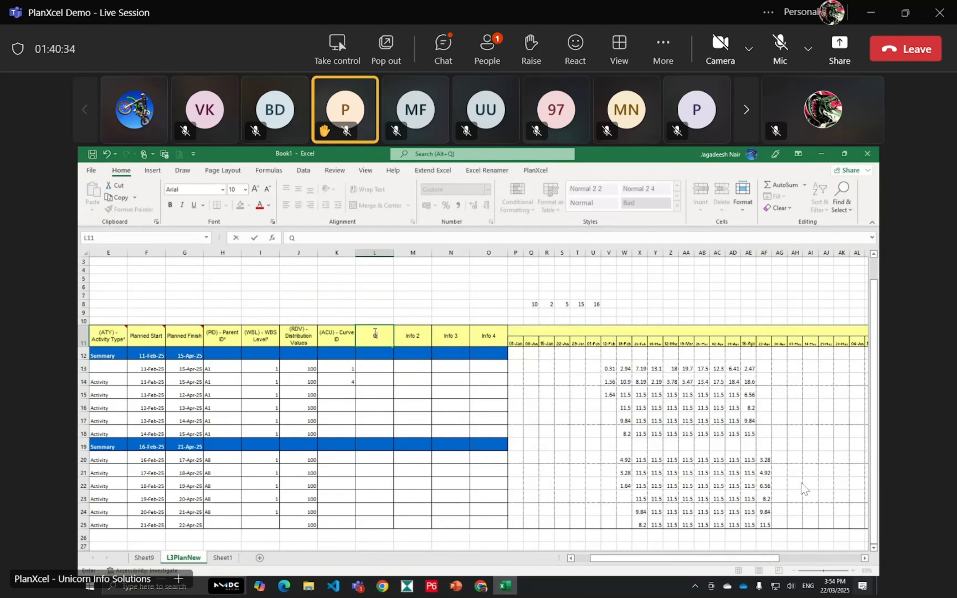
pyautogui.write('uantity')
pyautogui.press('Tab')
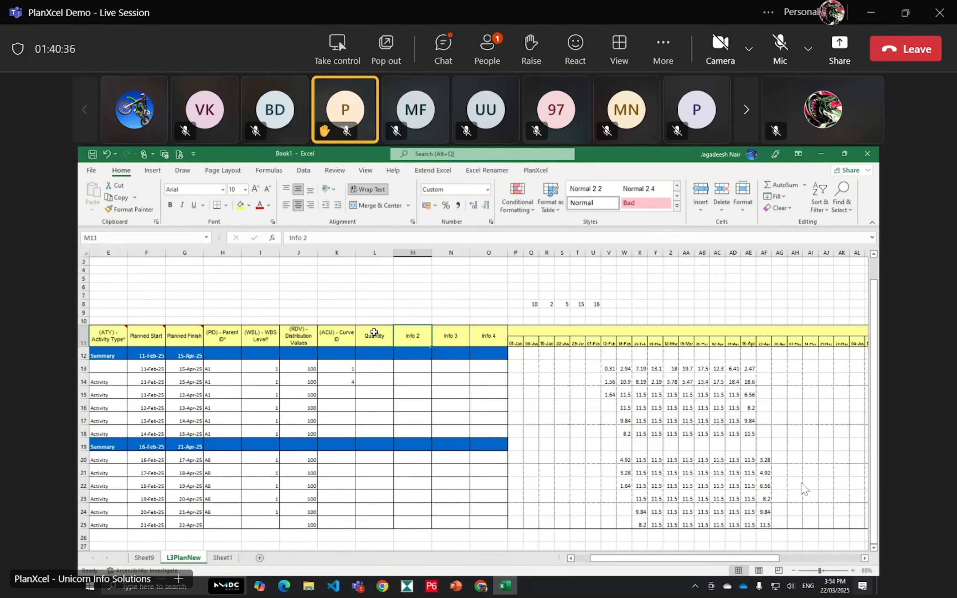
pyautogui.write('Manhours')
pyautogui.press('Down')
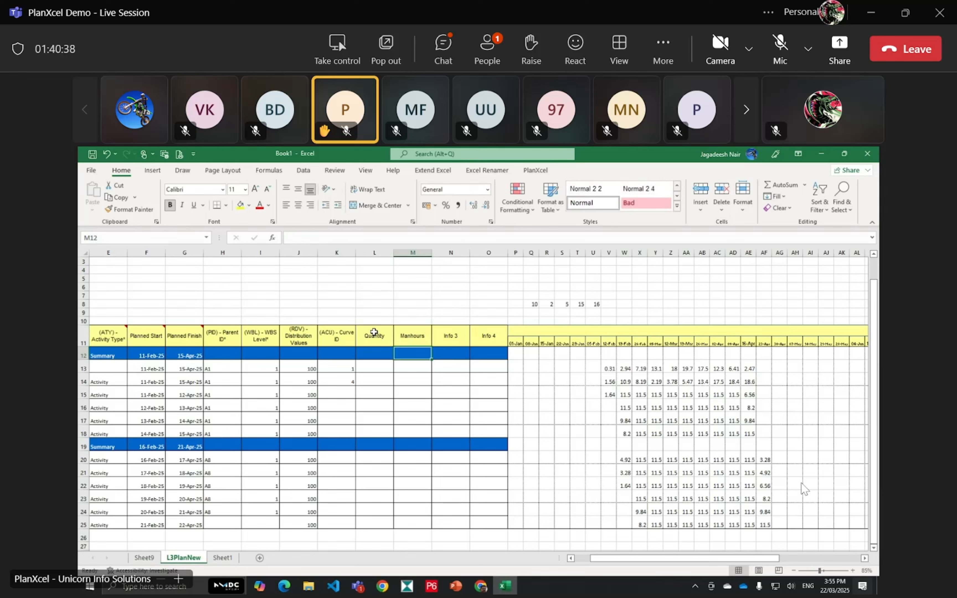
# Step: Copy the distribution values in J13:J25 into the Quantity column, starting at L13
pyautogui.press('Left')
pyautogui.press('Left')
pyautogui.press('Down')
pyautogui.moveTo(299, 369); pyautogui.dragTo(299, 530)
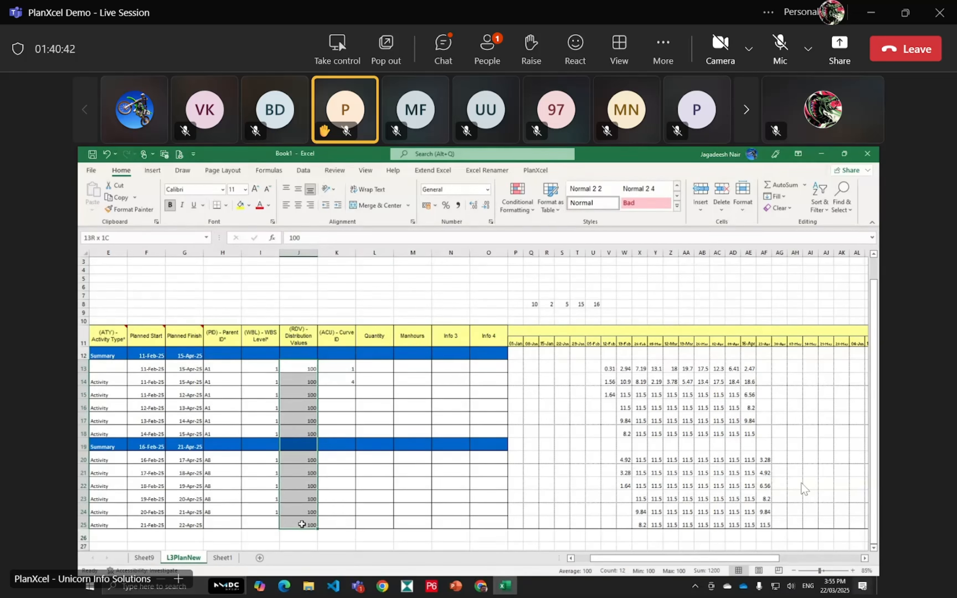
pyautogui.hotkey('ctrl', 'c')
pyautogui.click(363, 368)
pyautogui.hotkey('ctrl', 'v')
# Step: Enter the formula +L13*100 in M13 to calculate Activity 2's manhours from its quantity
pyautogui.click(419, 368)
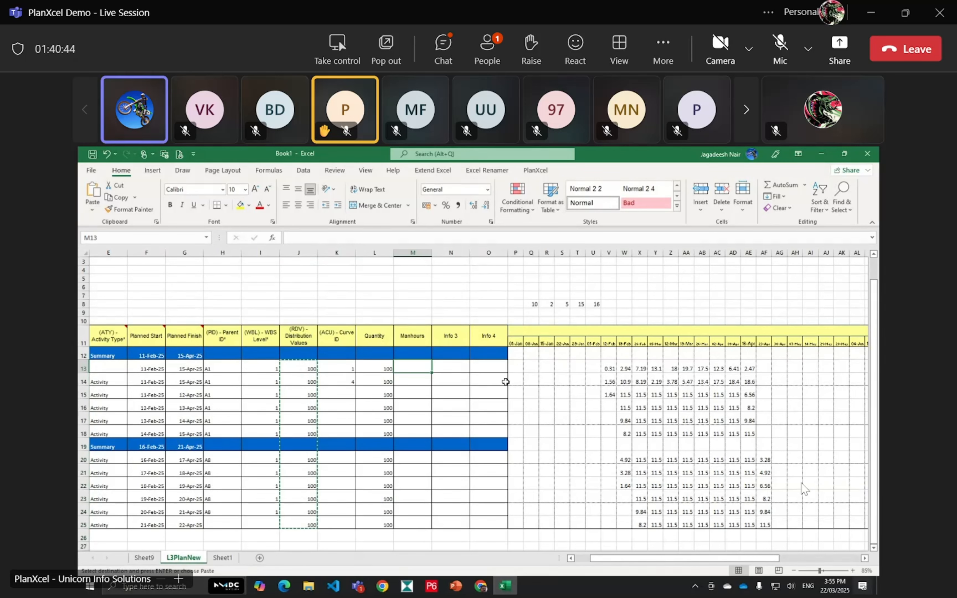
pyautogui.write('+')
pyautogui.press('Left')
pyautogui.write('*1')
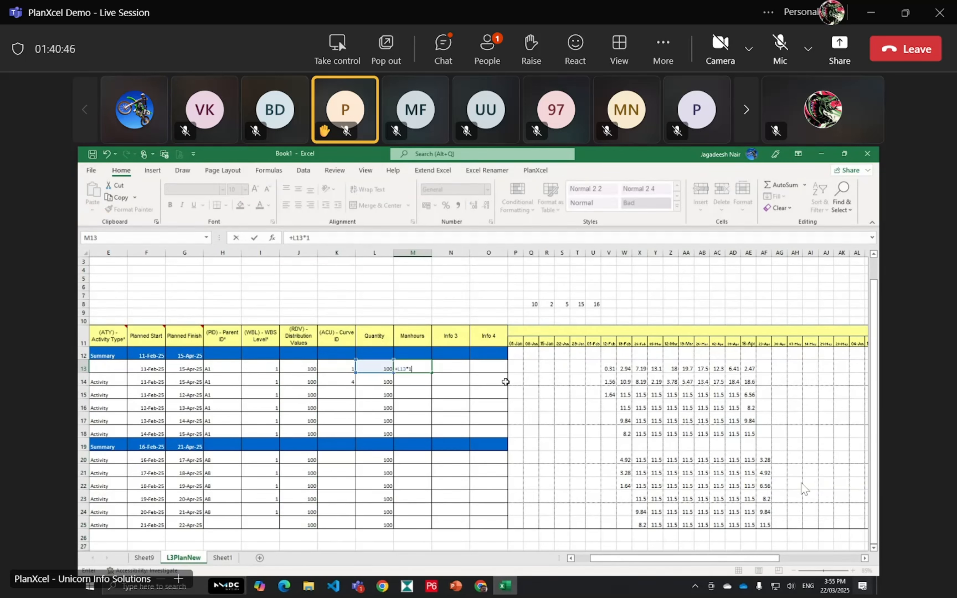
pyautogui.write('00')
pyautogui.press('Return')
# Step: Copy the manhours formula in M13 down to M25, pasting formulas only
pyautogui.click(412, 363)
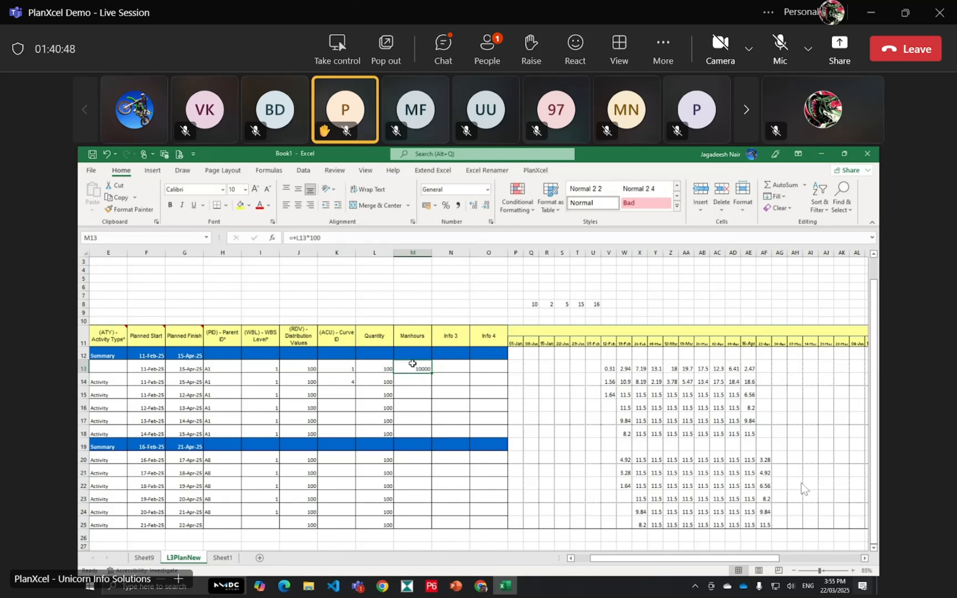
pyautogui.hotkey('ctrl', 'c')
pyautogui.moveTo(413, 380); pyautogui.dragTo(413, 522)
pyautogui.rightClick(413, 522)
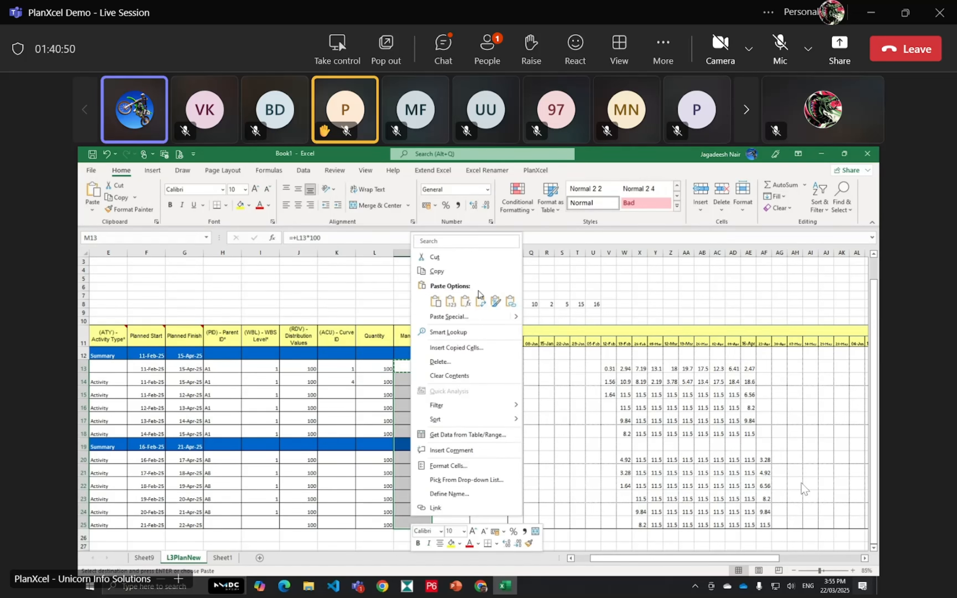
pyautogui.click(466, 302)
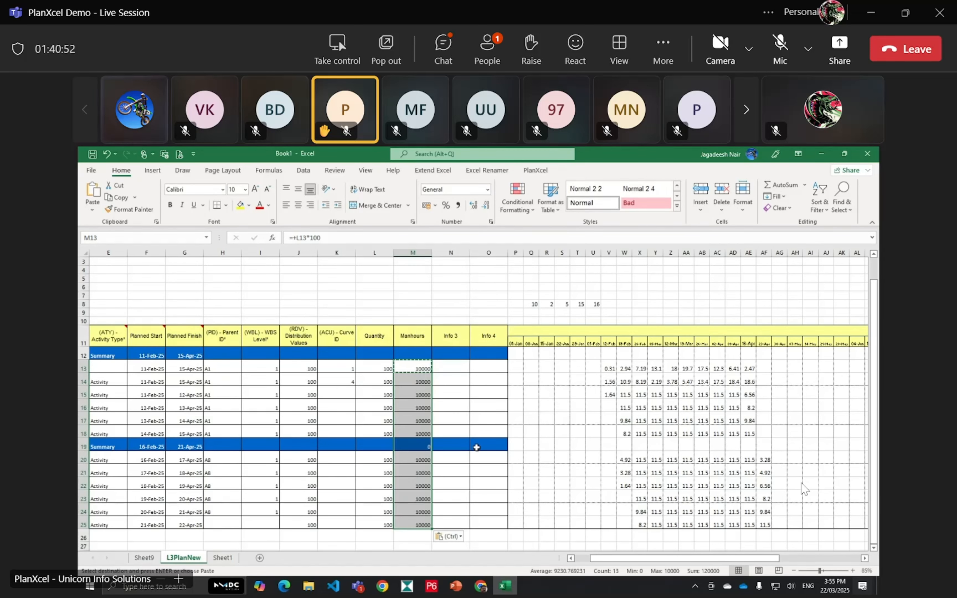
# Step: Enter the formula +M13 in J13 so Activity 2's distribution value is taken from its manhours
pyautogui.click(478, 459)
pyautogui.click(299, 368)
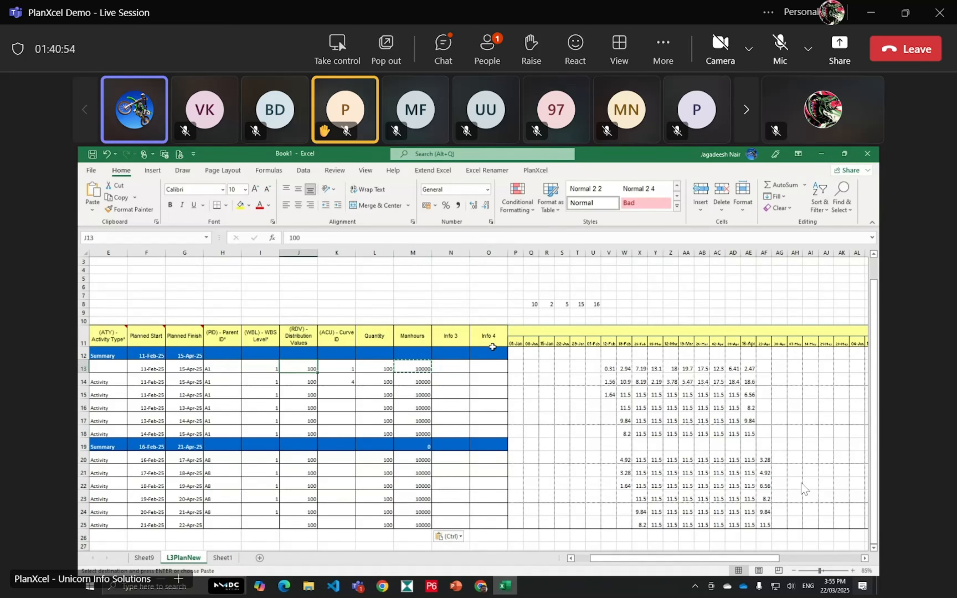
pyautogui.write('+')
pyautogui.click(420, 369)
pyautogui.press('Return')
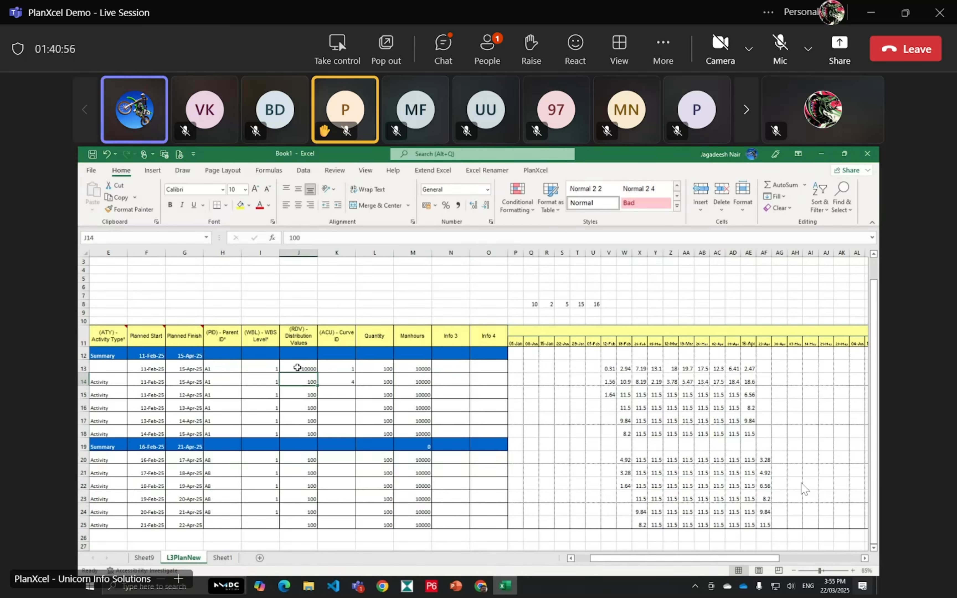
# Step: Copy the formula in J13 down the Distribution Values column to J25
pyautogui.click(301, 367)
pyautogui.hotkey('ctrl', 'c')
pyautogui.keyDown('shift'); pyautogui.click(310, 518); pyautogui.keyUp('shift')
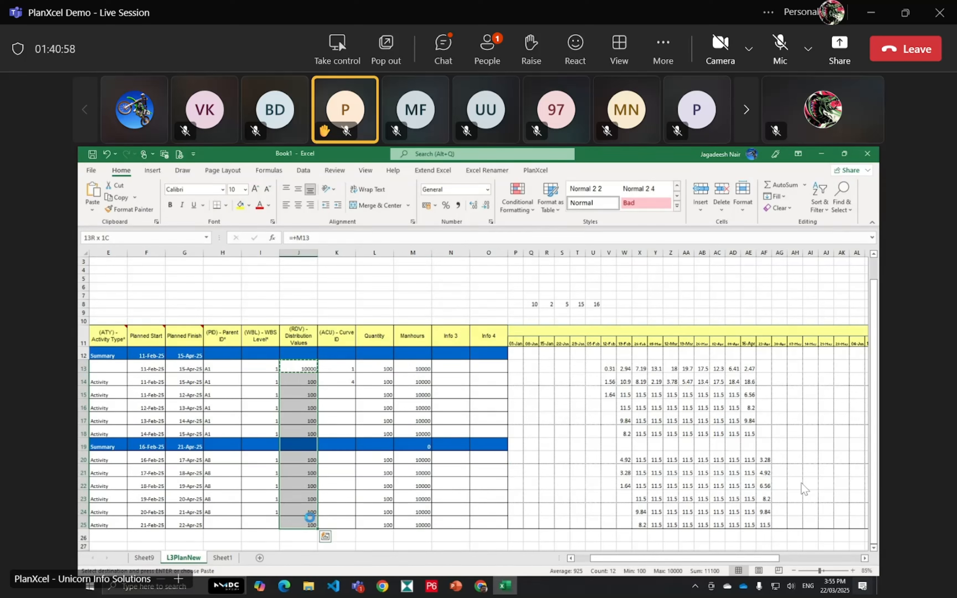
pyautogui.press('Return')
pyautogui.click(414, 386)
pyautogui.click(447, 445)
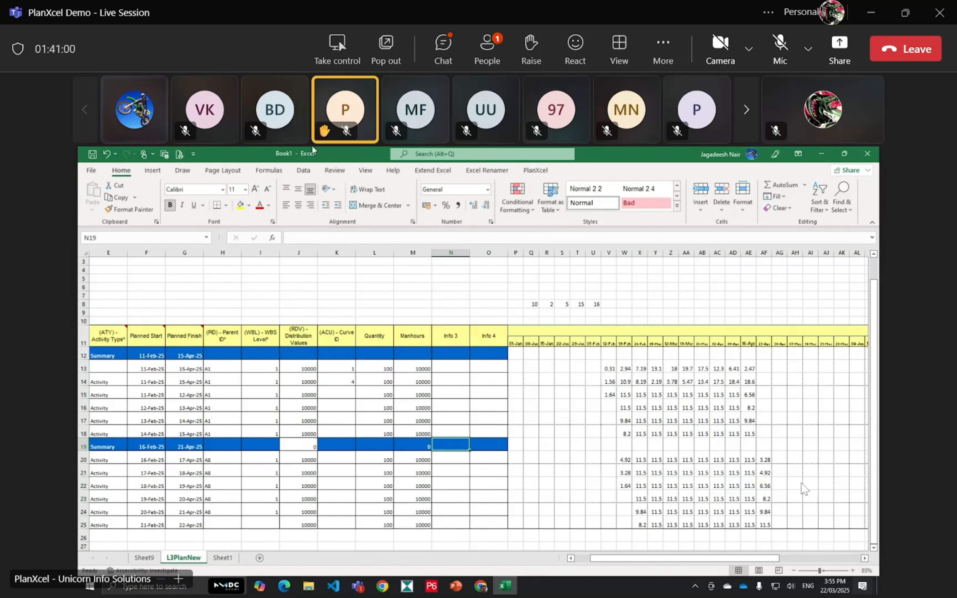
# Step: Regenerate the weekly distribution from the manhour-based distribution values and review the spread against J13:J26
pyautogui.click(537, 171)
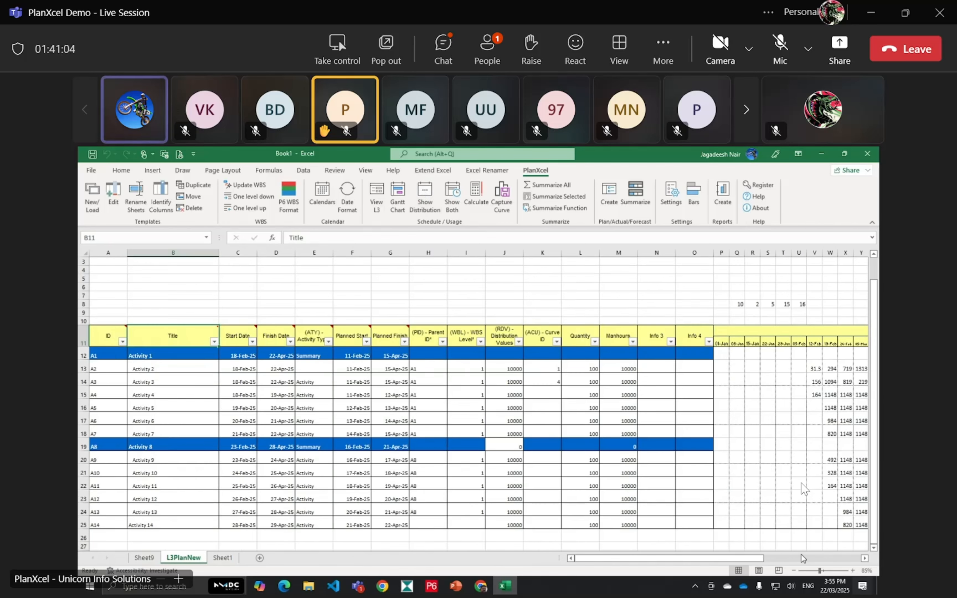
pyautogui.moveTo(569, 366); pyautogui.dragTo(792, 529)
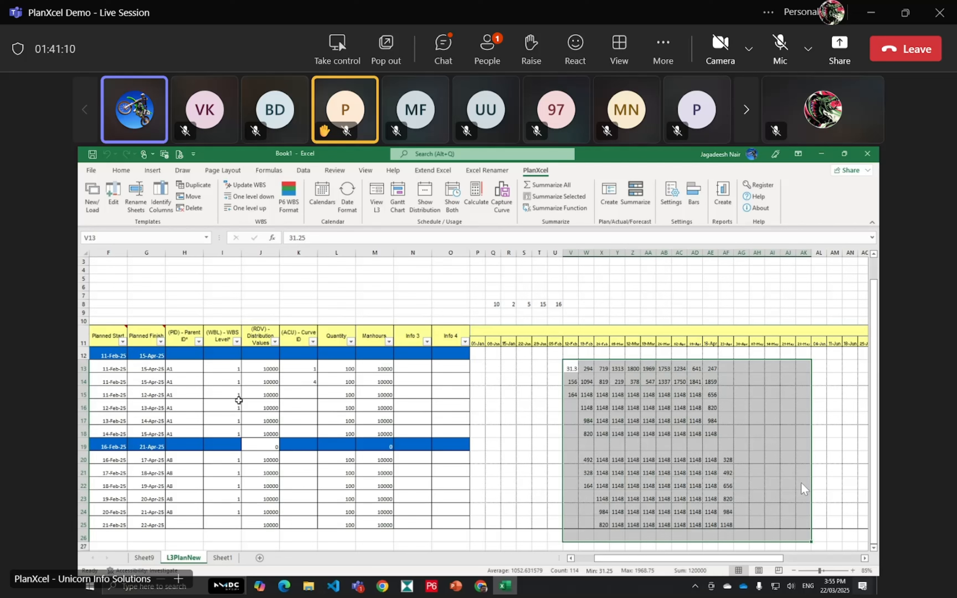
pyautogui.moveTo(268, 376); pyautogui.dragTo(277, 543)
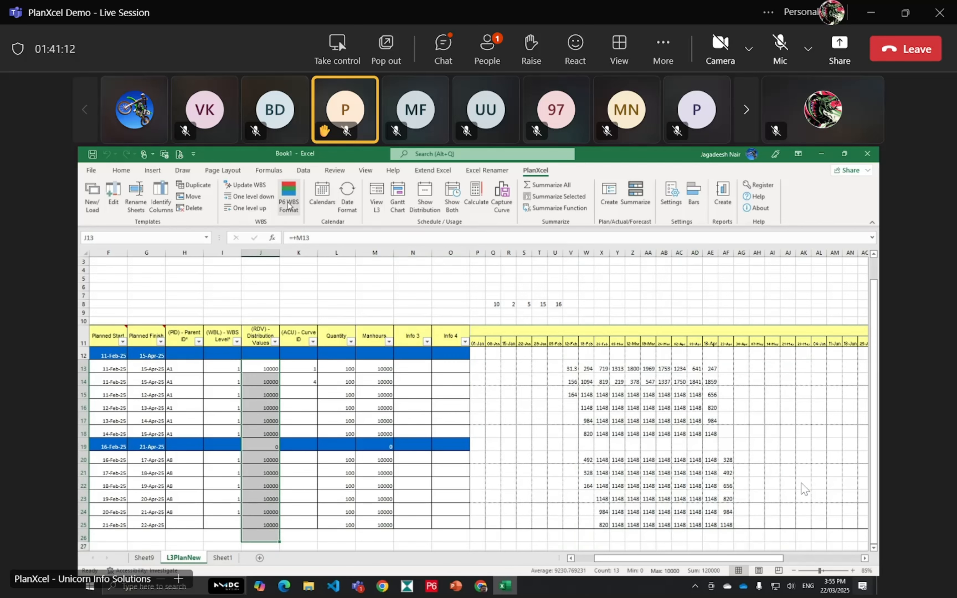
# Step: Recalculate the schedule to roll distribution values up to the summary rows, and check the totals in J12 and J19
pyautogui.click(482, 213)
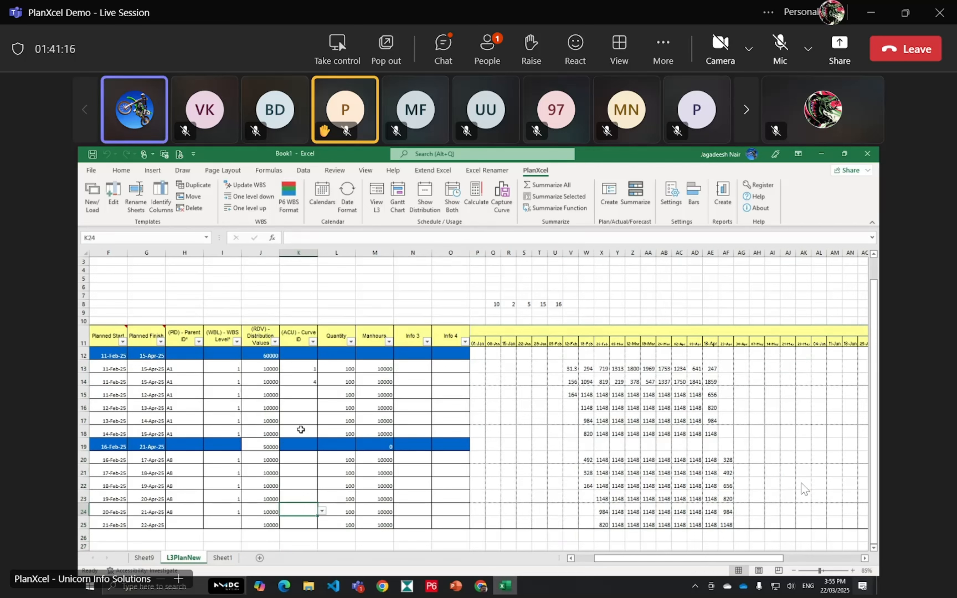
pyautogui.click(269, 357)
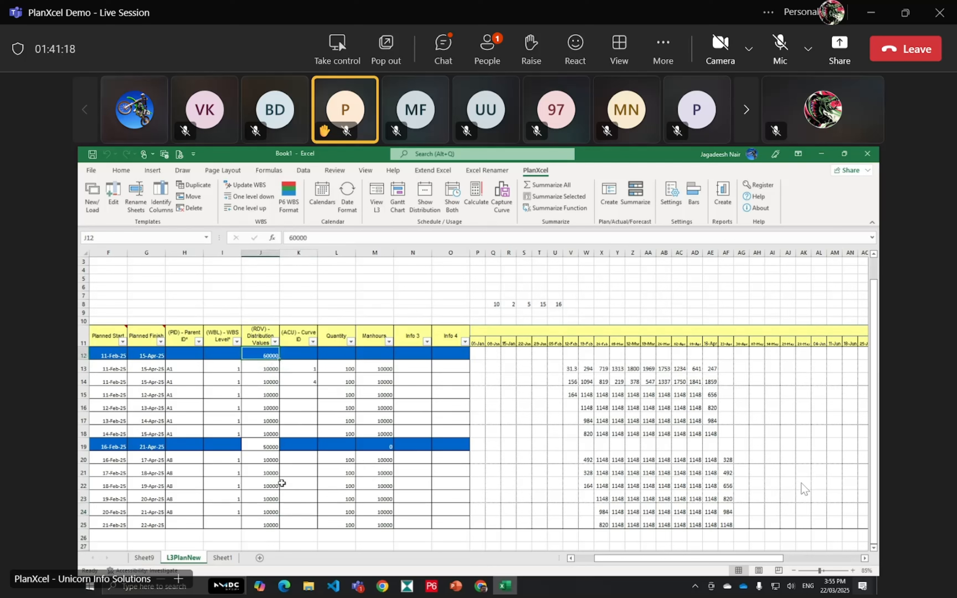
pyautogui.keyDown('ctrl'); pyautogui.click(259, 446); pyautogui.keyUp('ctrl')
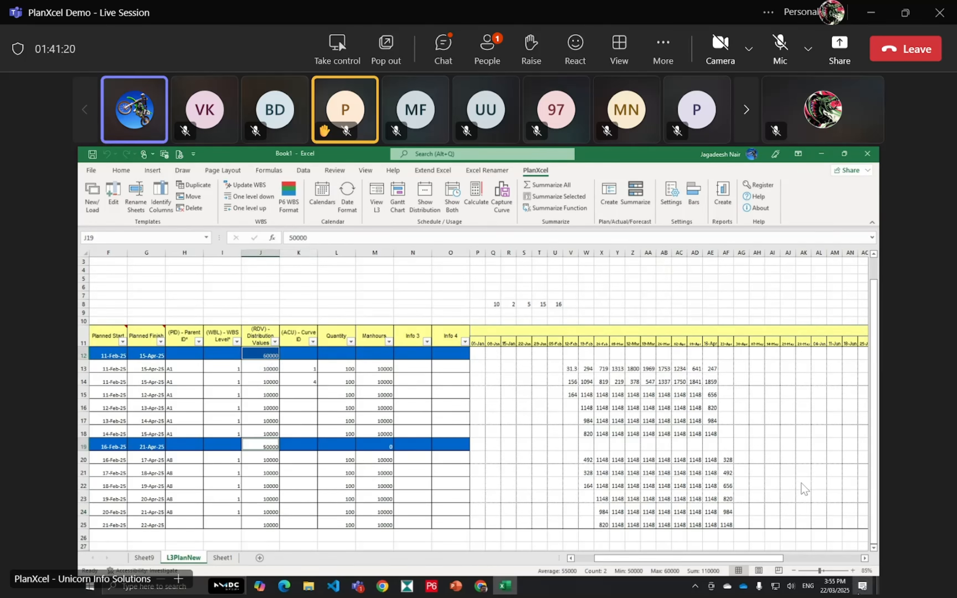
pyautogui.click(573, 383)
pyautogui.click(539, 418)
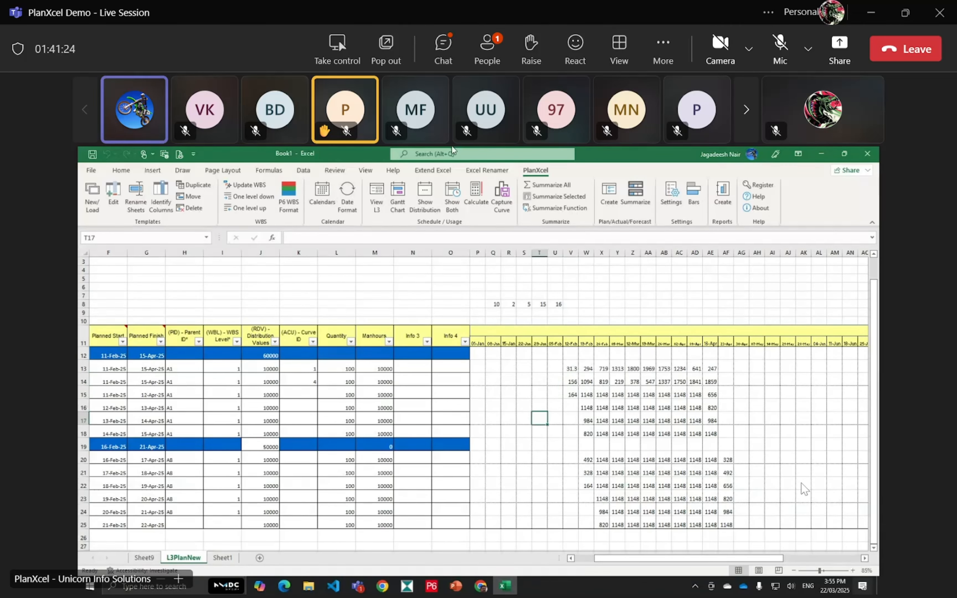
# Step: Refresh the weekly distribution once more and check Activity 2's 19-Feb value in W13
pyautogui.click(425, 195)
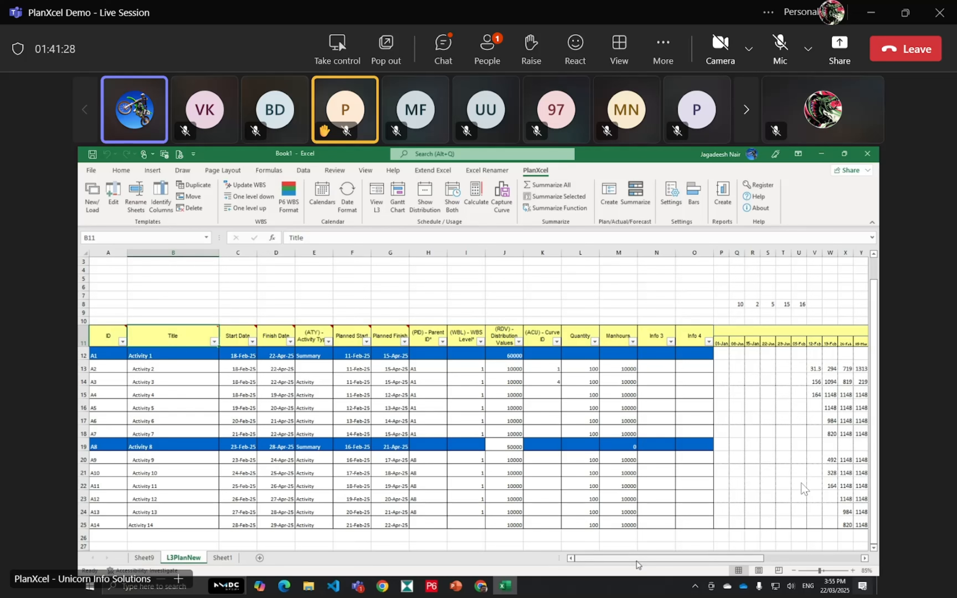
pyautogui.moveTo(637, 559); pyautogui.dragTo(664, 560)
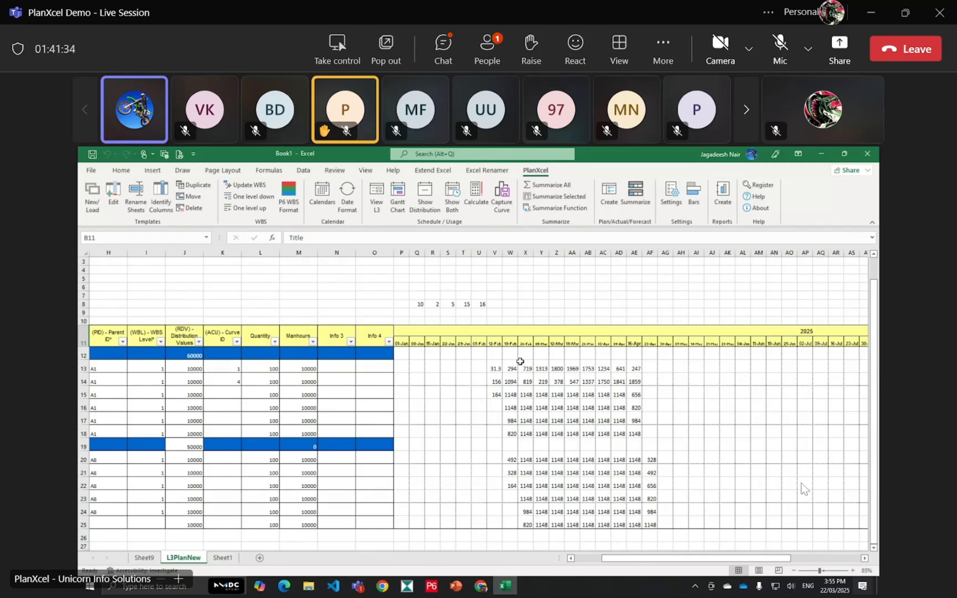
pyautogui.click(509, 369)
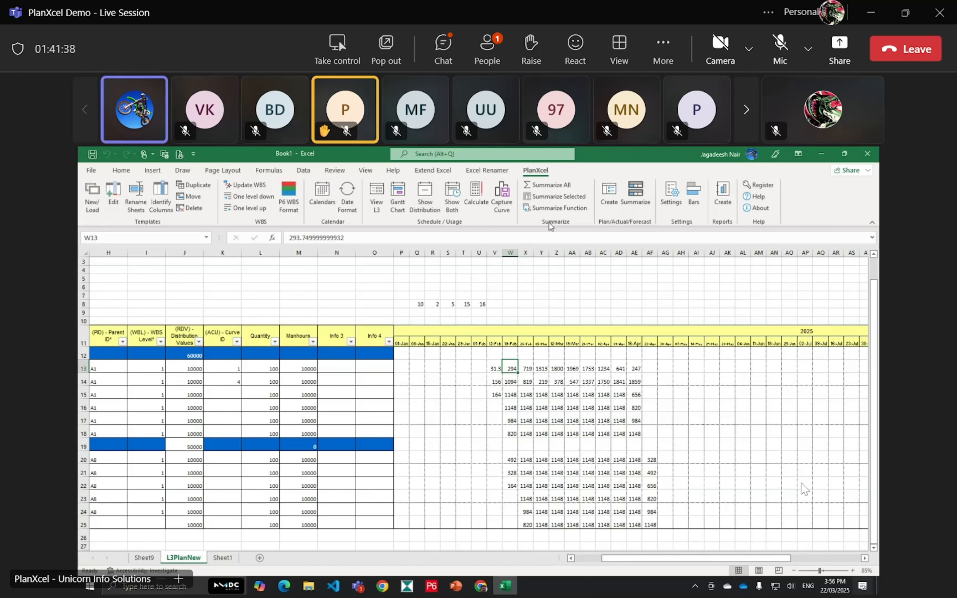
# Step: Start a Summarize Function pivot using the Title heading in B11 as the row labels
pyautogui.click(573, 208)
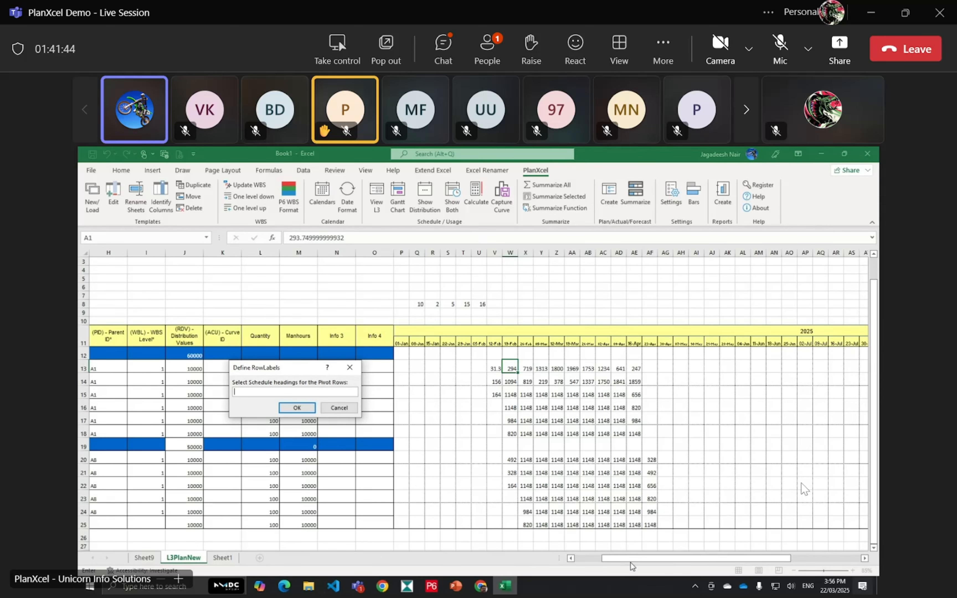
pyautogui.moveTo(631, 559); pyautogui.dragTo(604, 558)
pyautogui.click(173, 335)
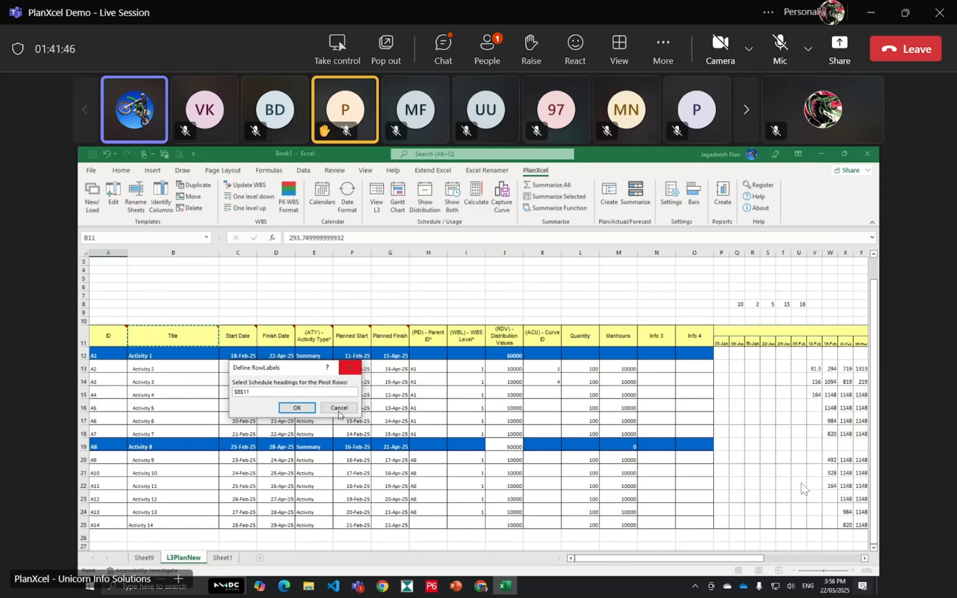
pyautogui.click(299, 408)
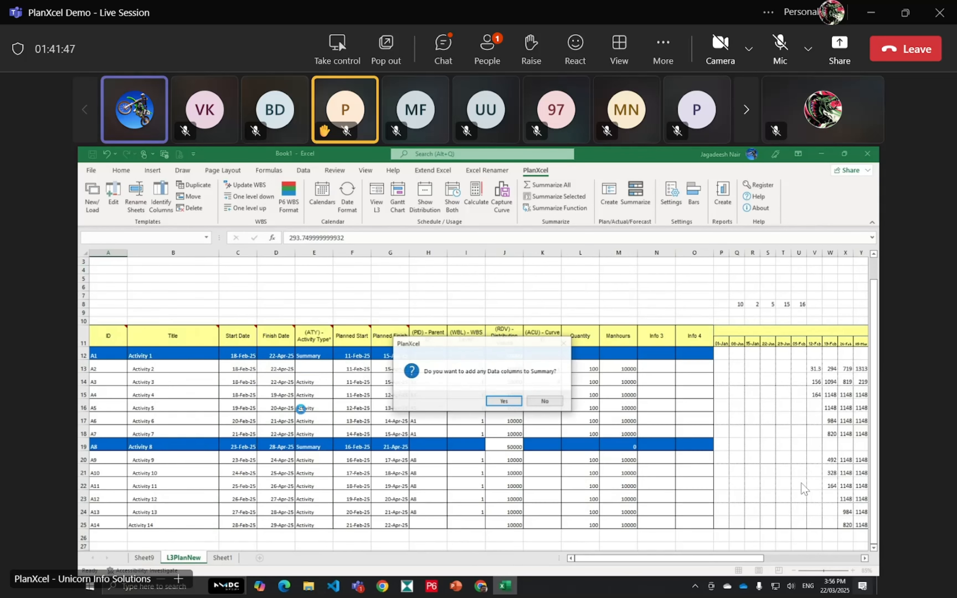
# Step: Include the Distribution Values column (J11) and the calendar headings V11:AG11 in the pivot values
pyautogui.click(494, 401)
pyautogui.click(505, 337)
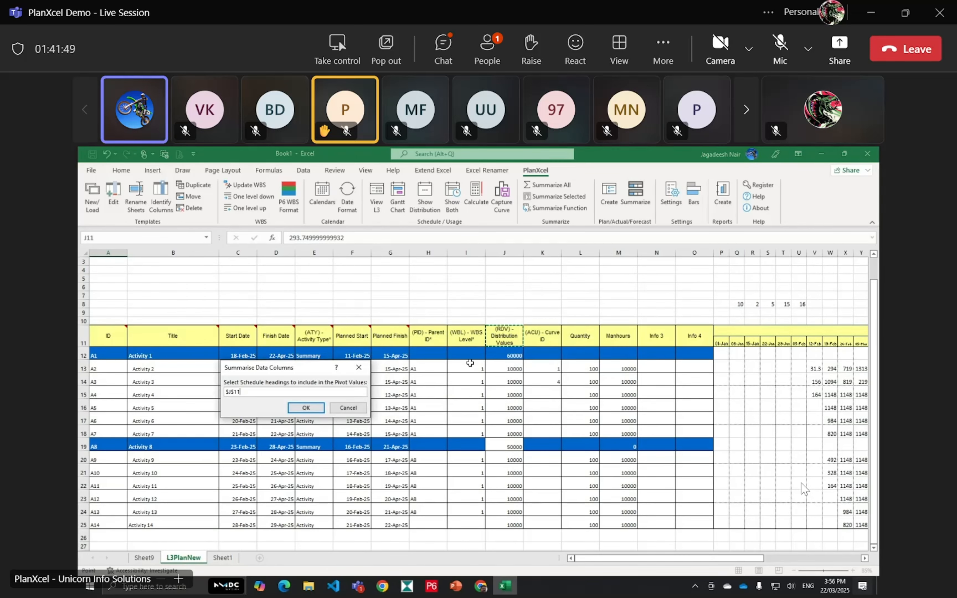
pyautogui.click(306, 408)
pyautogui.hscroll(5, 387, 436)
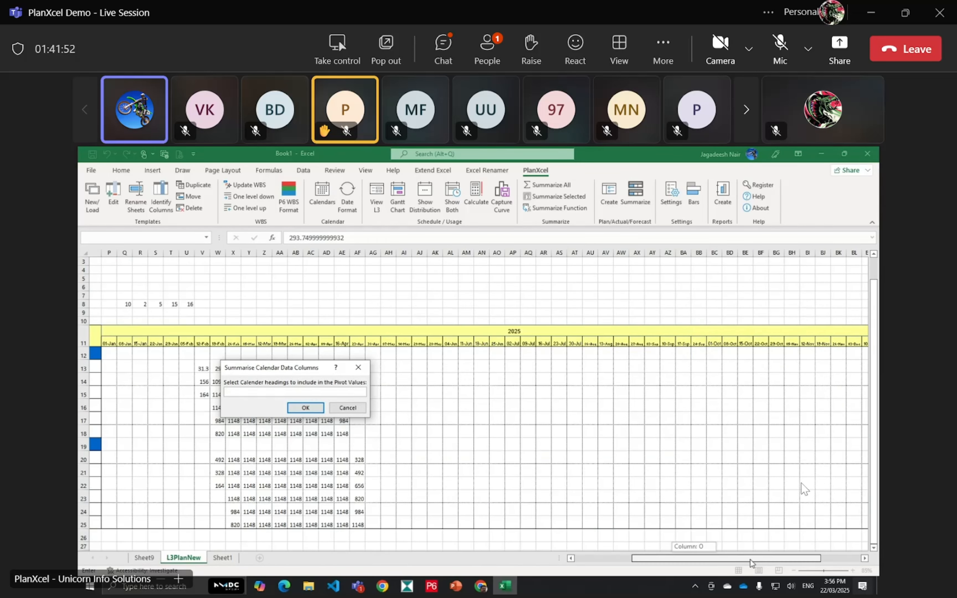
pyautogui.moveTo(344, 344); pyautogui.dragTo(514, 340)
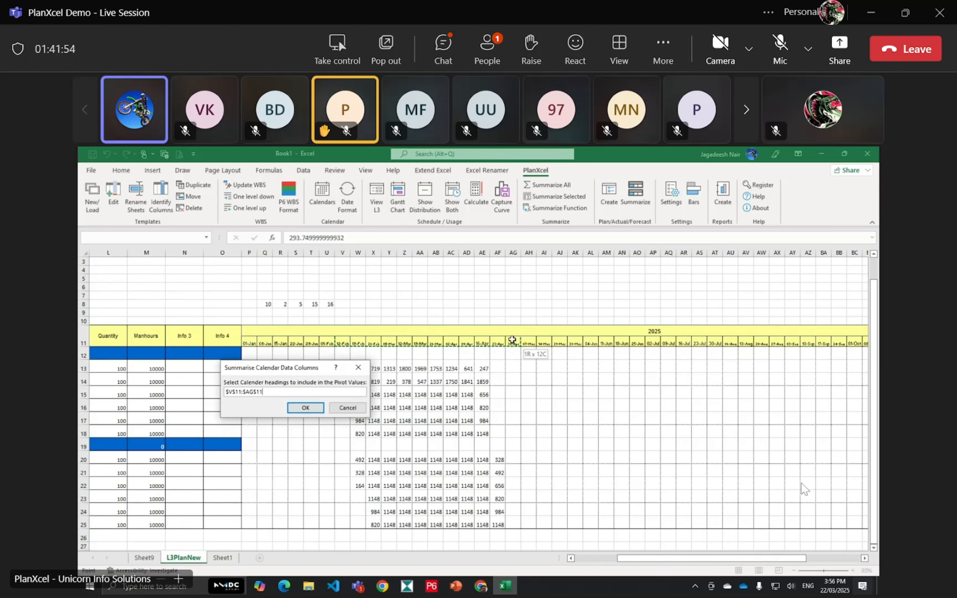
pyautogui.click(306, 408)
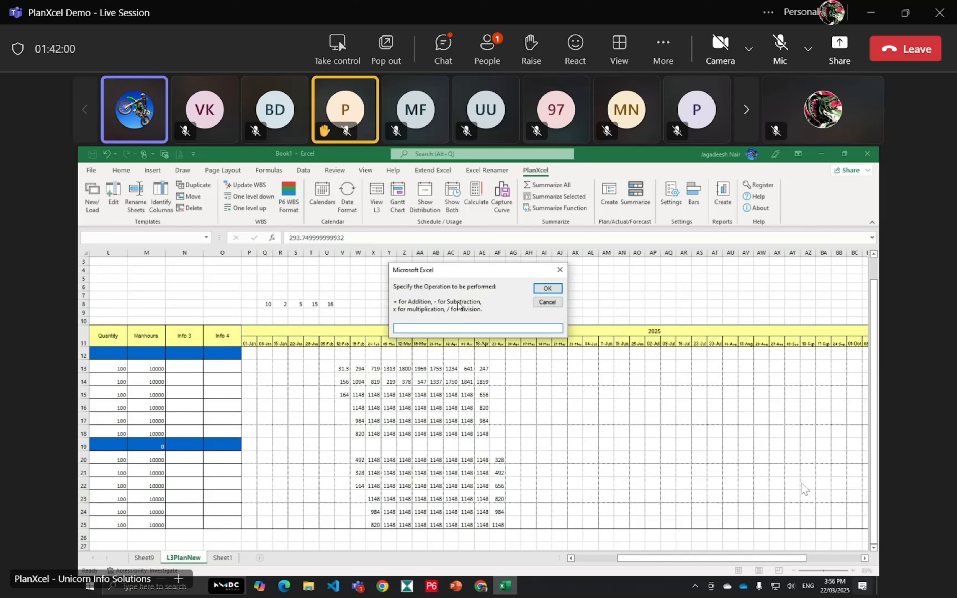
# Step: Generate the pivot summary with each calendar field divided by 60, accepting the default prefix for the calculated fields
pyautogui.write('/')
pyautogui.click(547, 288)
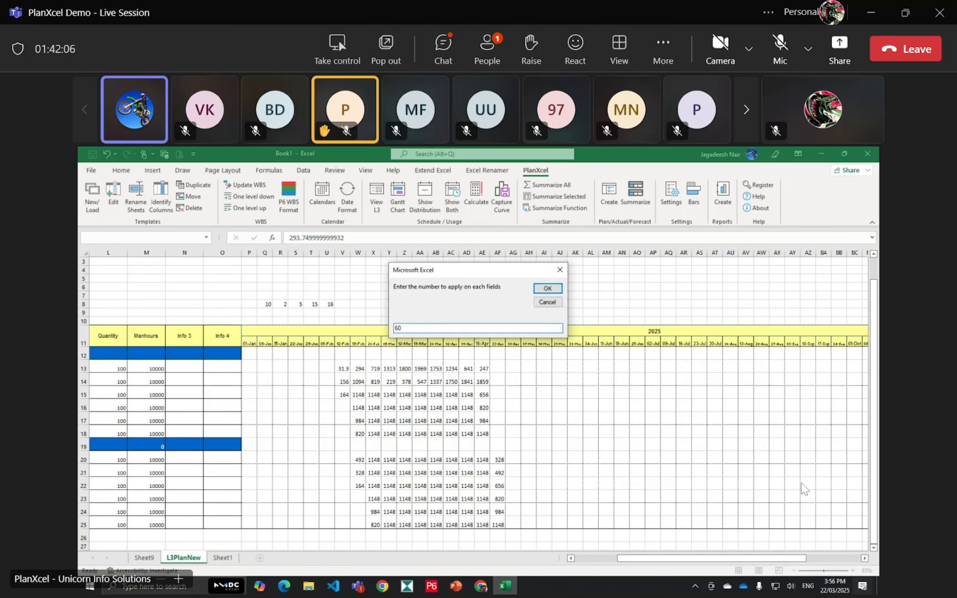
pyautogui.click(554, 290)
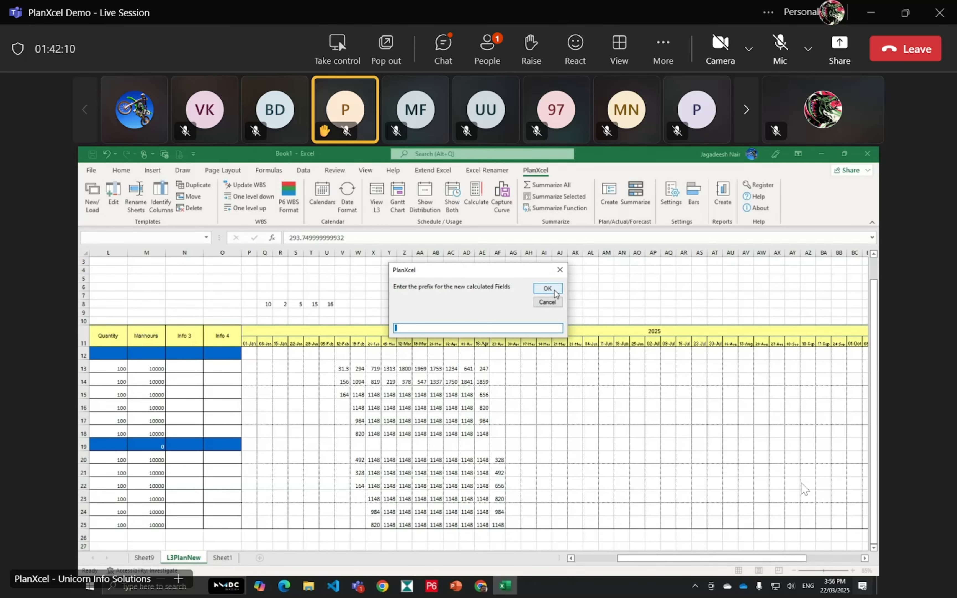
pyautogui.click(553, 290)
# Step: Apply the Comma Style to the pivot's weekly values and totals in C5:N19
pyautogui.moveTo(250, 303); pyautogui.dragTo(694, 444)
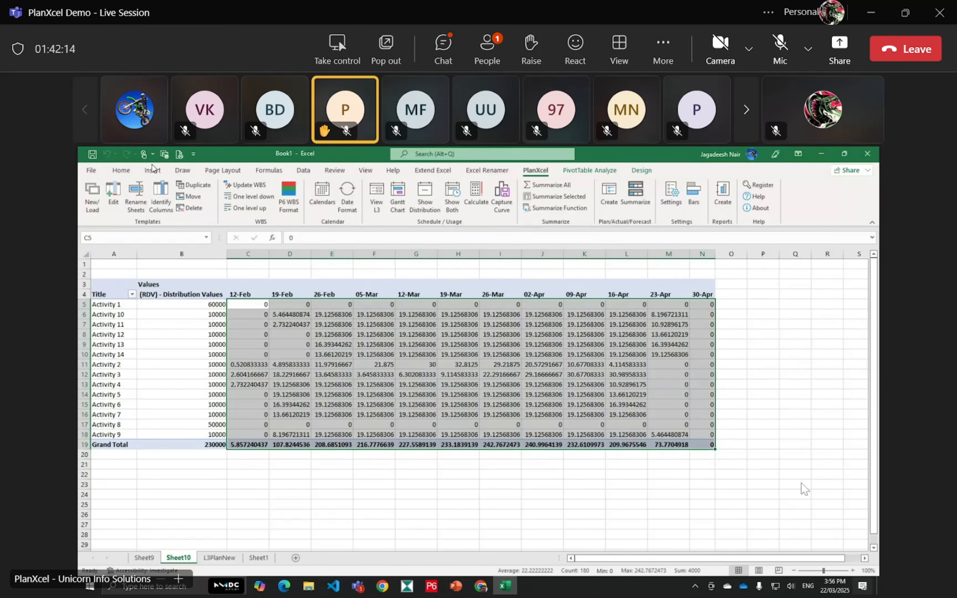
pyautogui.click(121, 170)
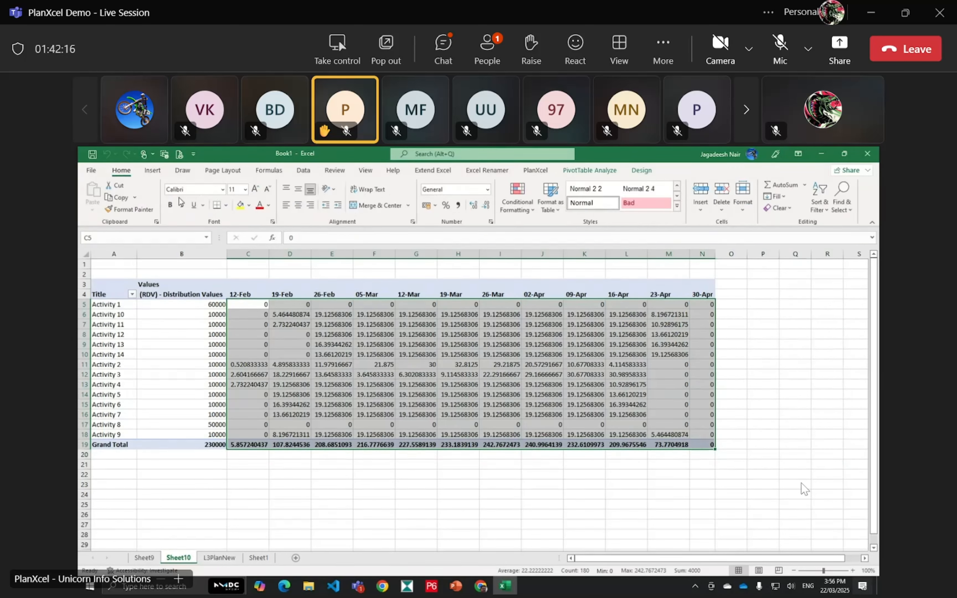
pyautogui.click(458, 205)
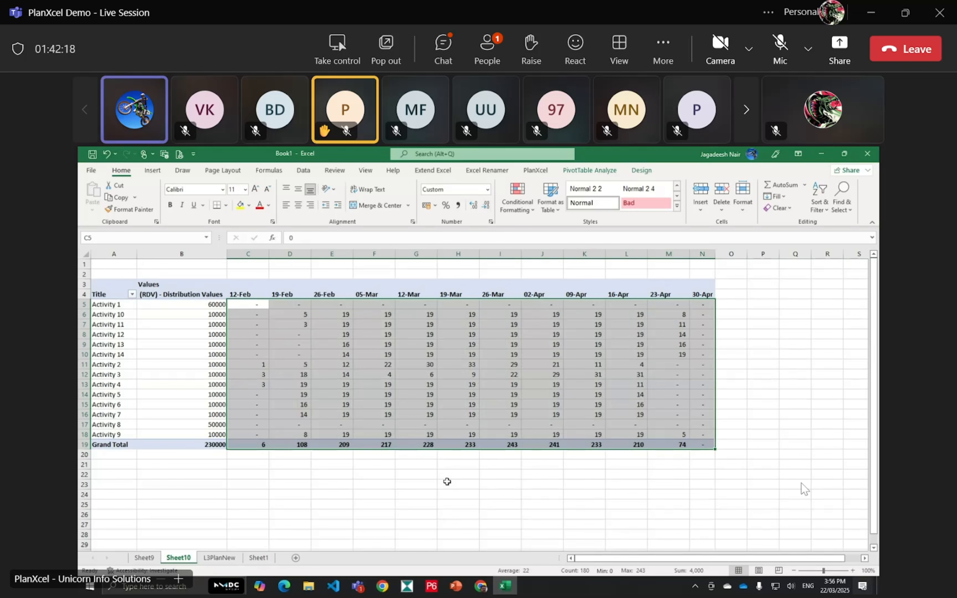
pyautogui.click(433, 485)
pyautogui.click(545, 524)
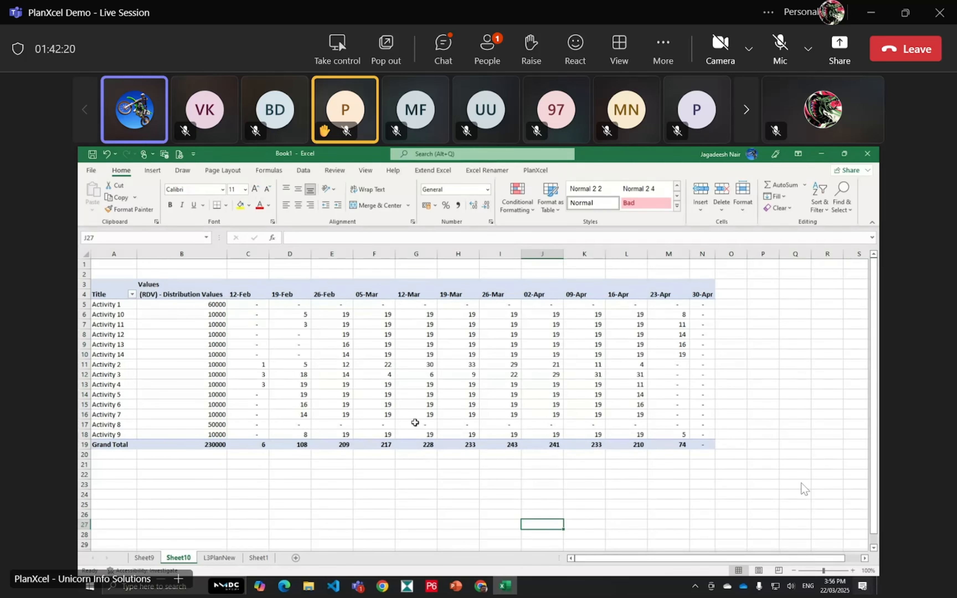
# Step: Compare the manhours in M13:M25 on L3PlanNew with the weekly values and date headings C4:M4 on Sheet10
pyautogui.click(220, 559)
pyautogui.moveTo(747, 559); pyautogui.dragTo(628, 563)
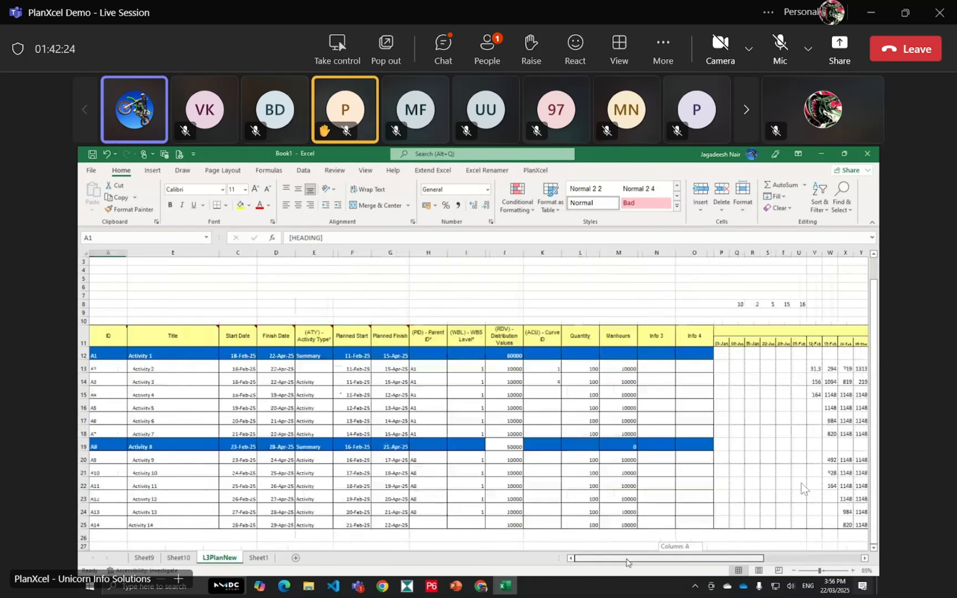
pyautogui.moveTo(618, 369); pyautogui.dragTo(619, 526)
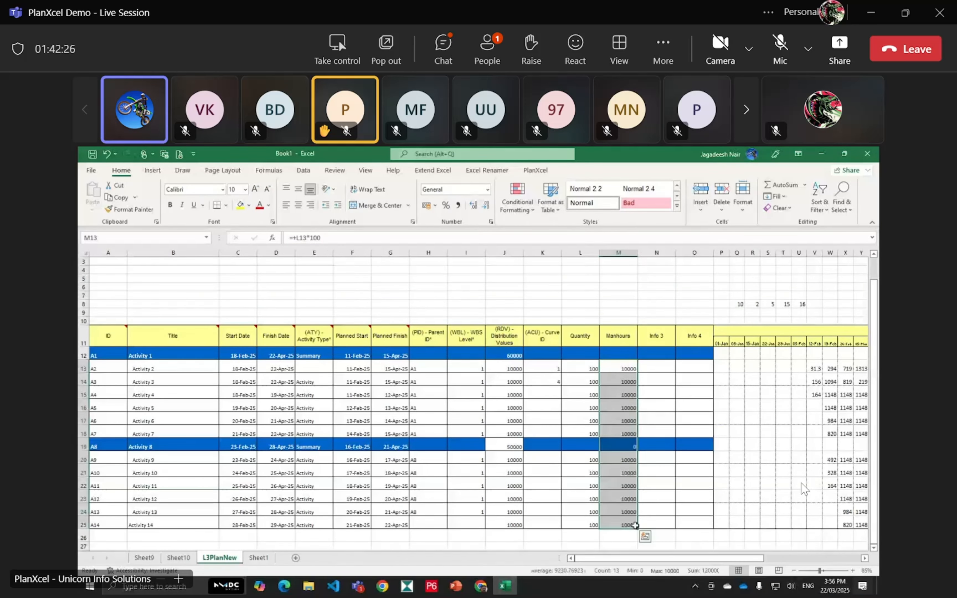
pyautogui.click(169, 561)
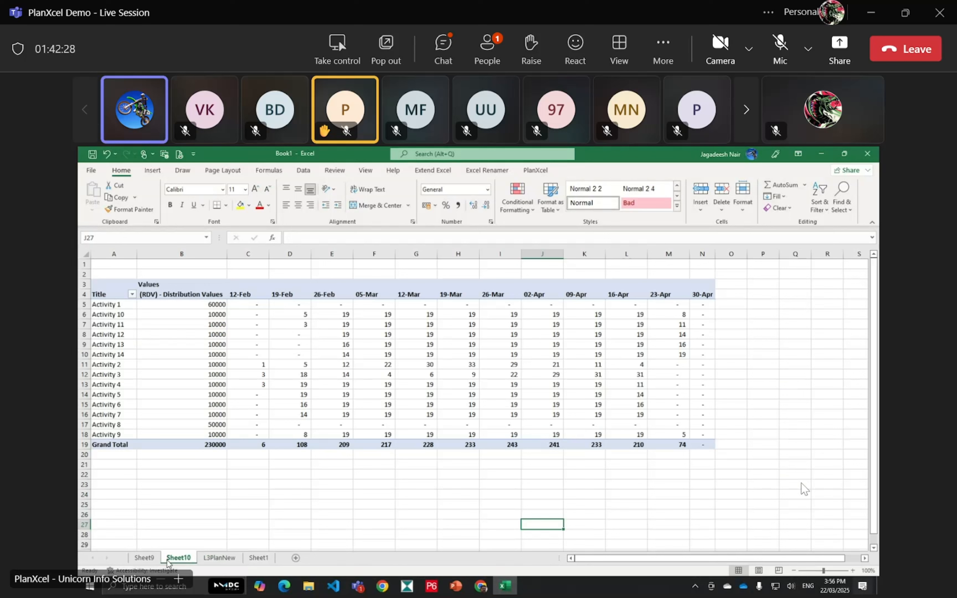
pyautogui.click(549, 483)
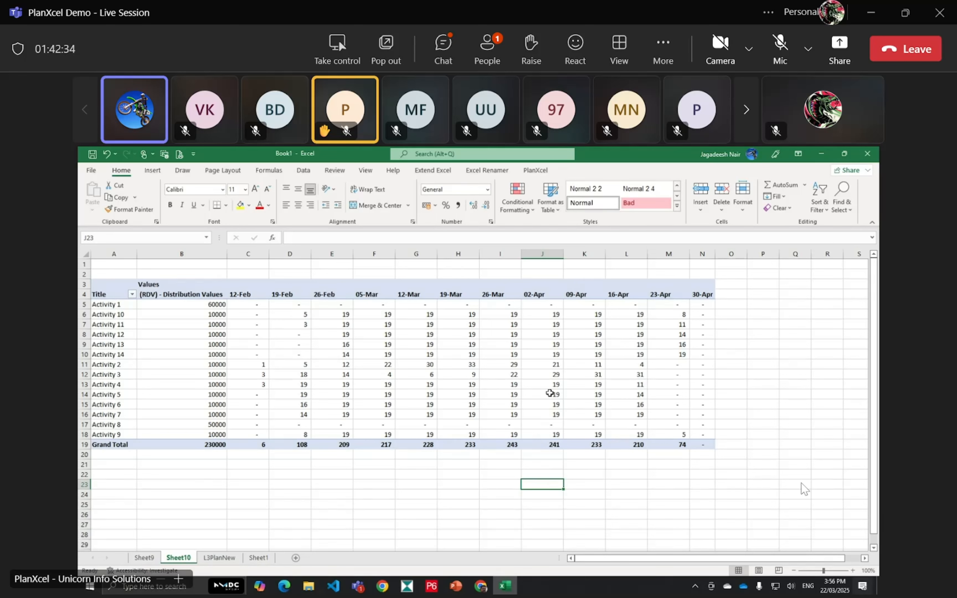
pyautogui.click(502, 483)
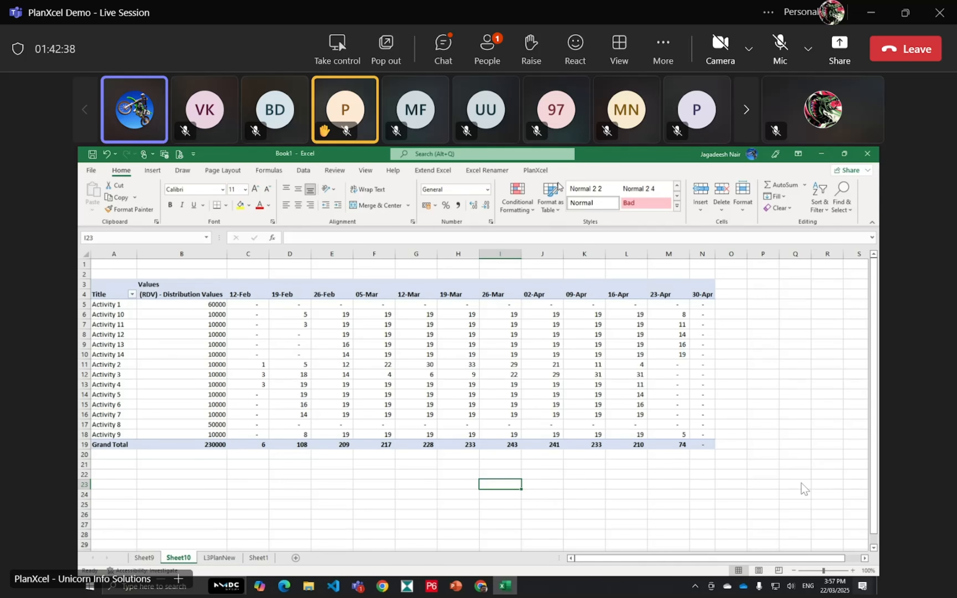
pyautogui.click(220, 558)
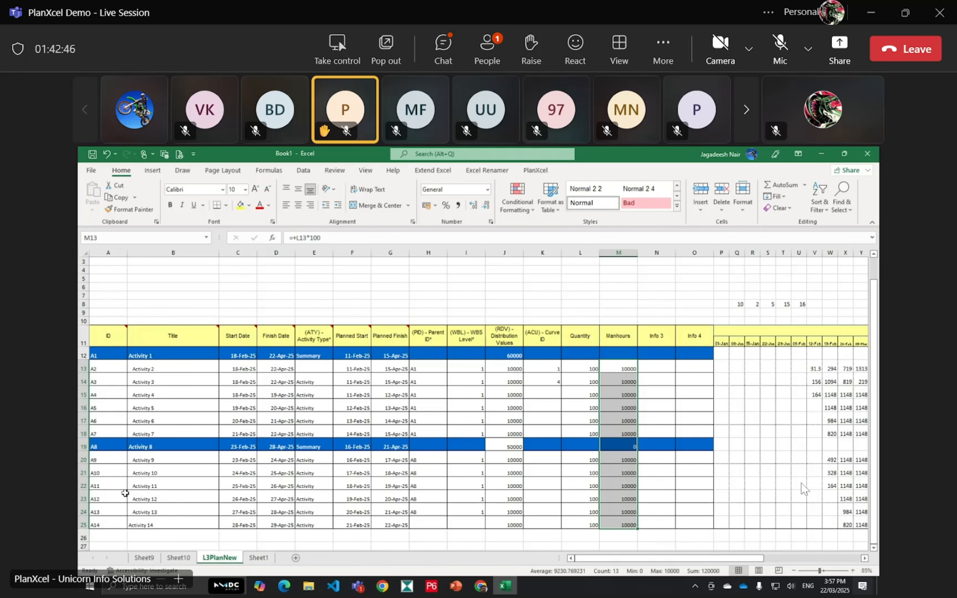
pyautogui.click(179, 557)
pyautogui.moveTo(261, 295); pyautogui.dragTo(684, 296)
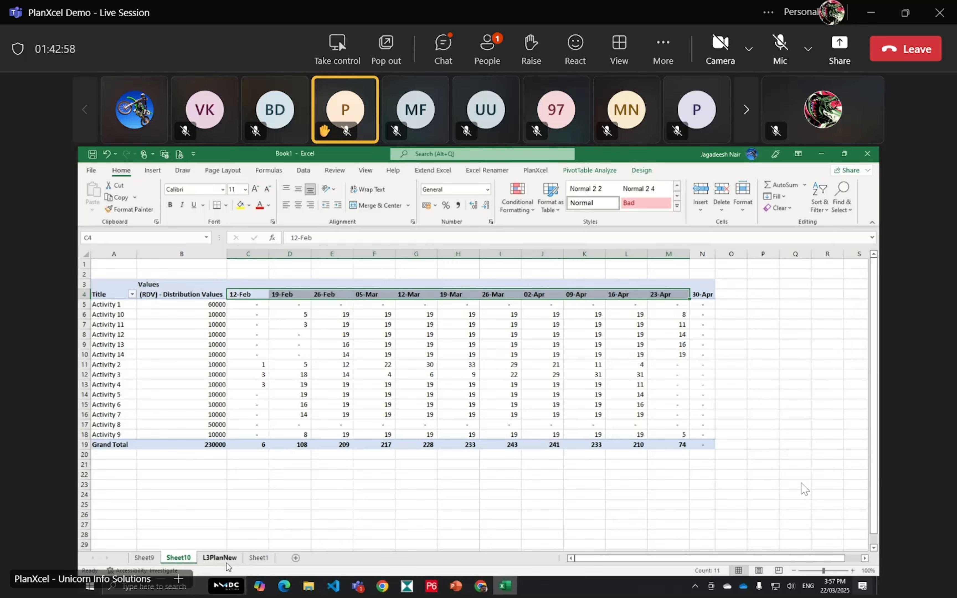
pyautogui.click(220, 558)
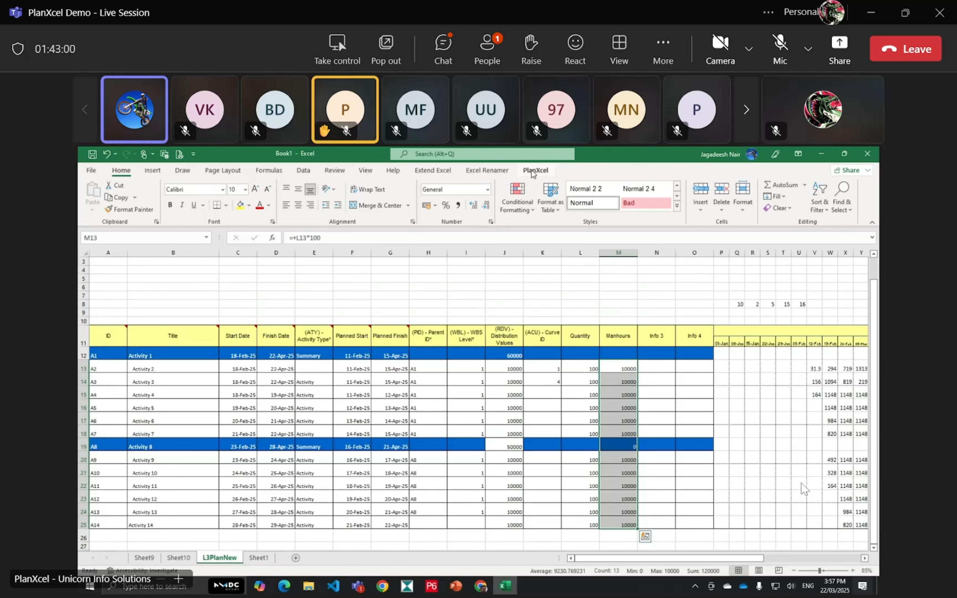